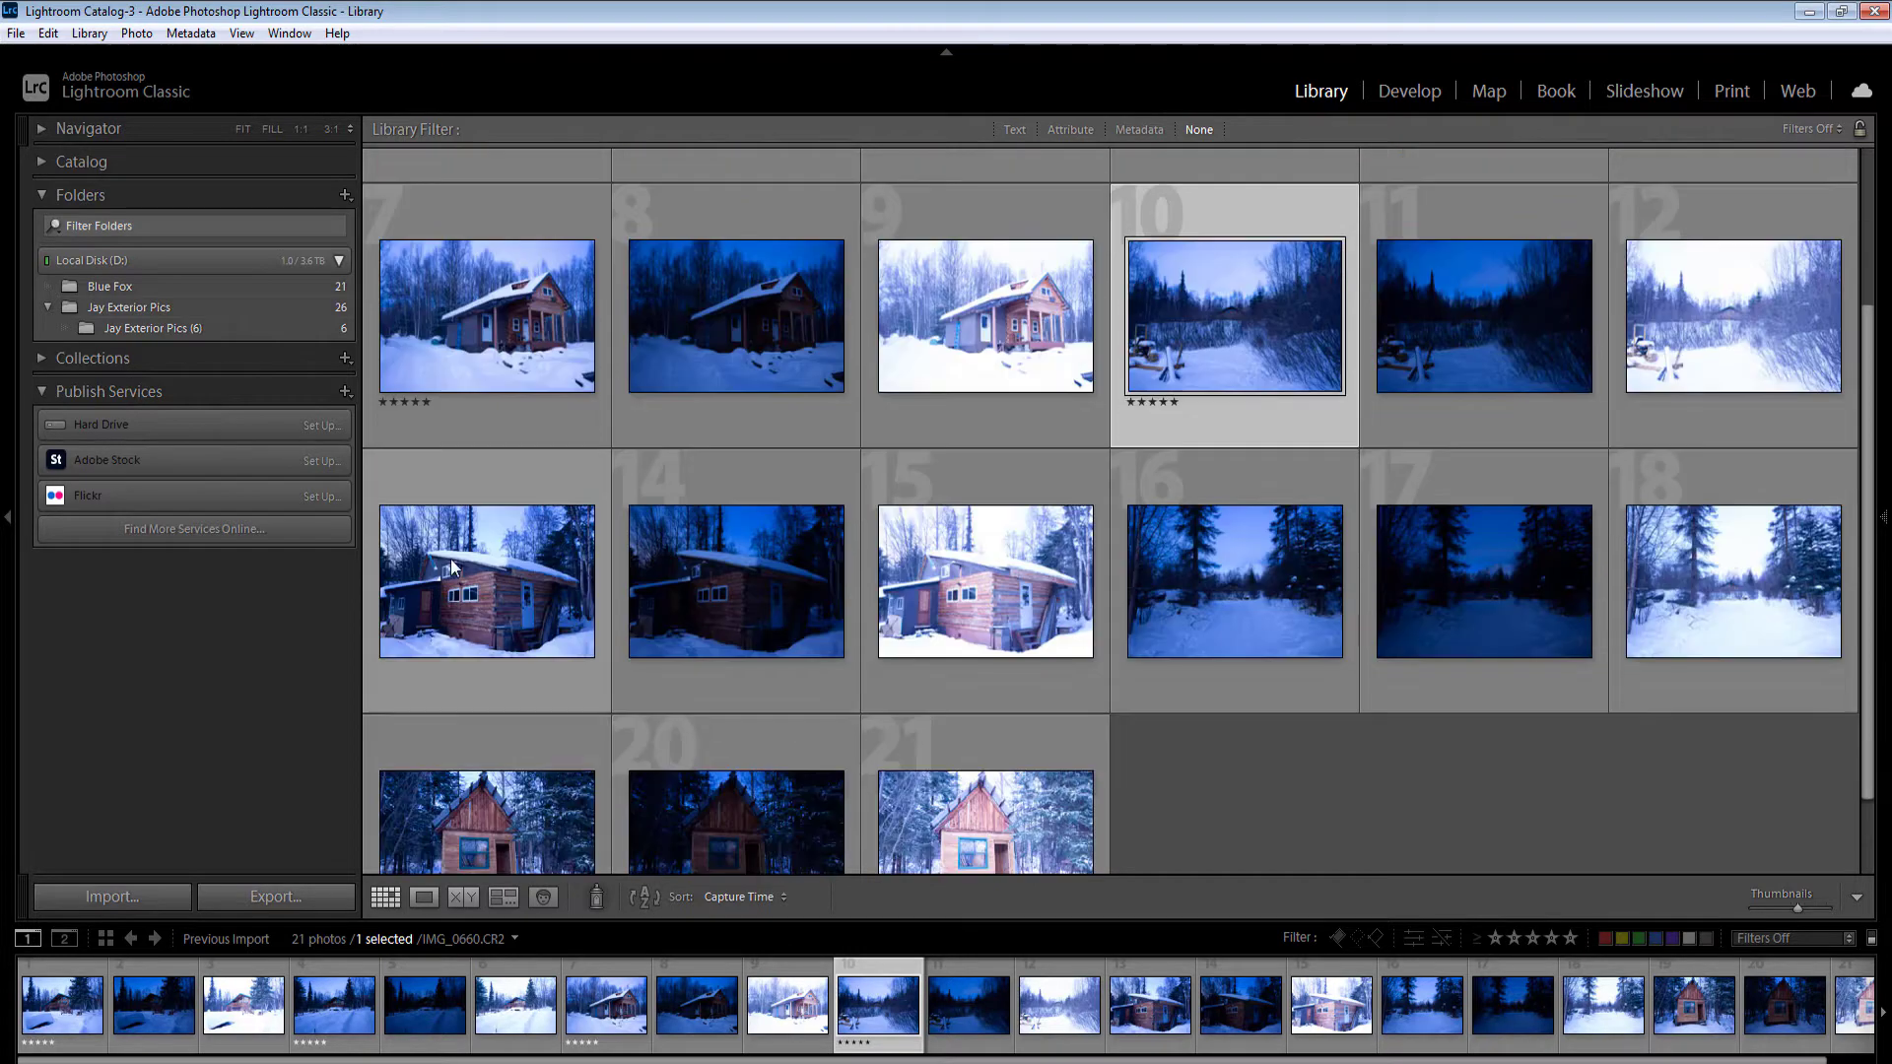
Step: Give five-star ratings to photos 13, 16 and 19, the normal exposures of their bracketed sets
click(527, 690)
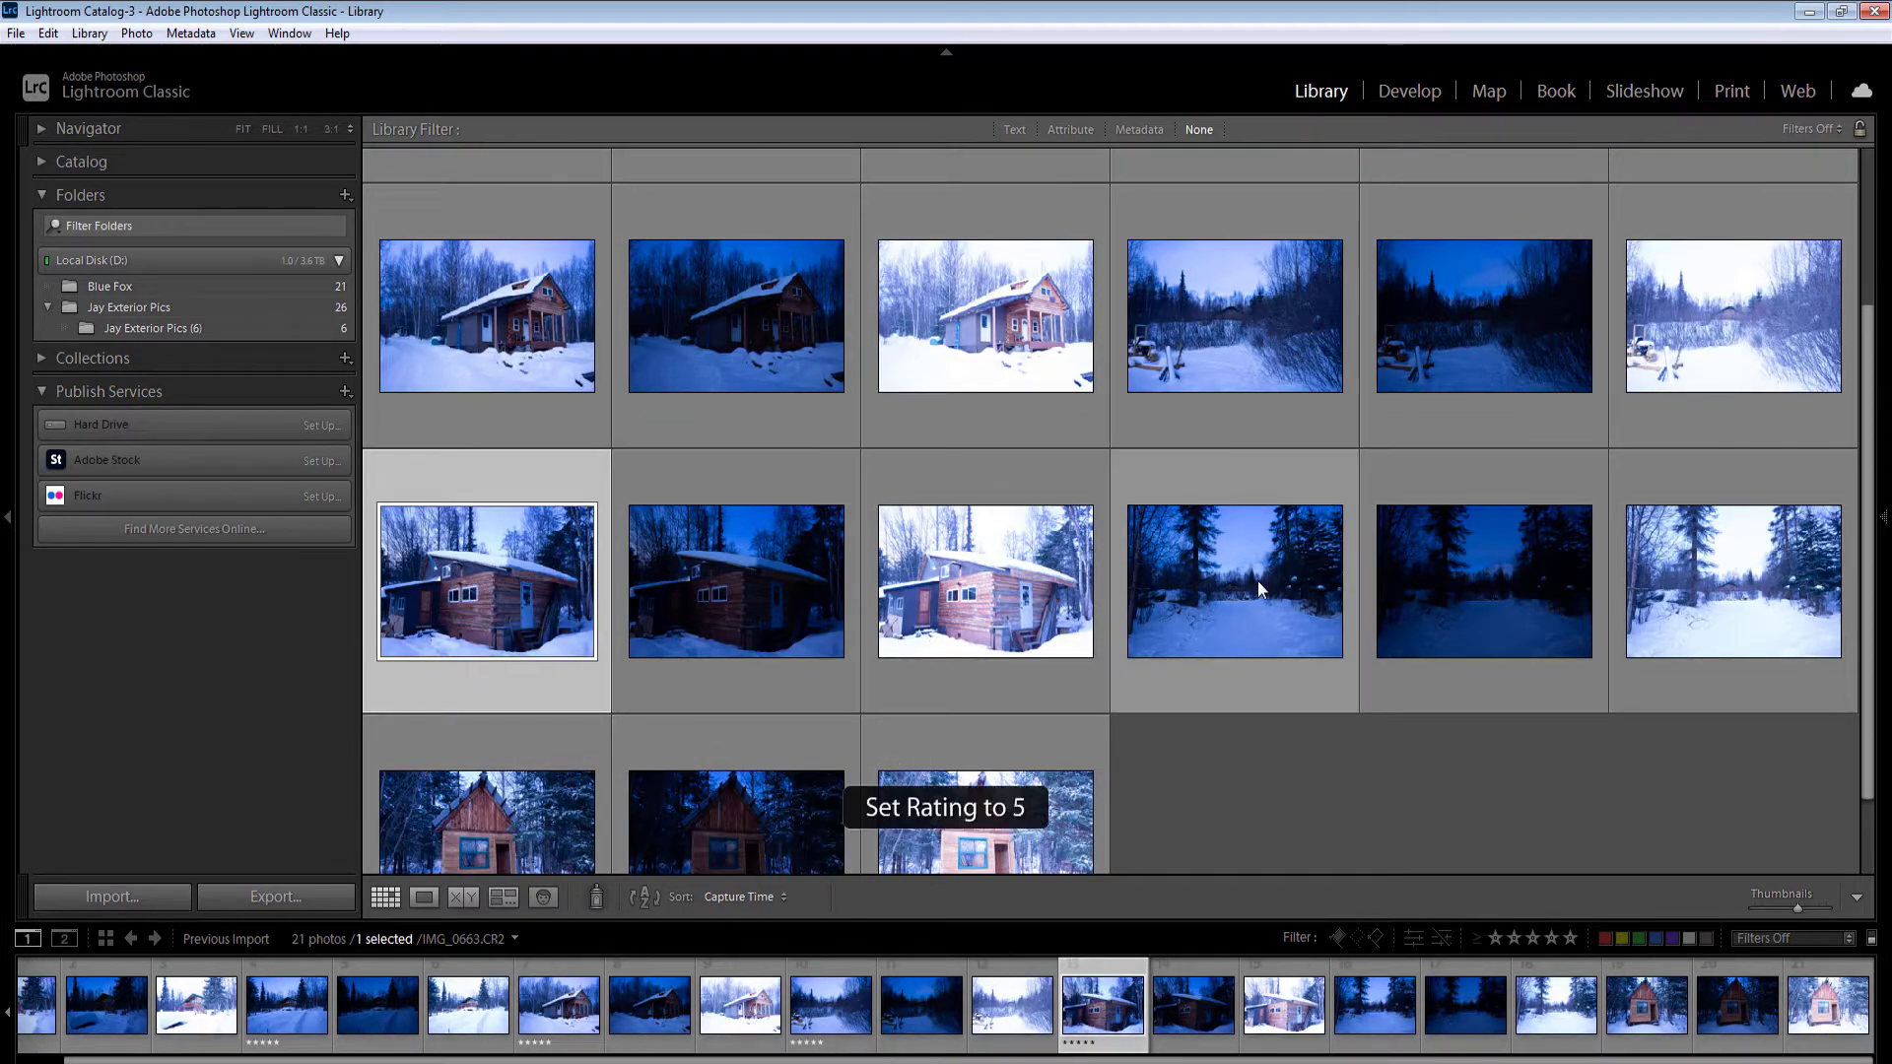
click(1257, 582)
scroll(1257, 581, down, 1)
key(5)
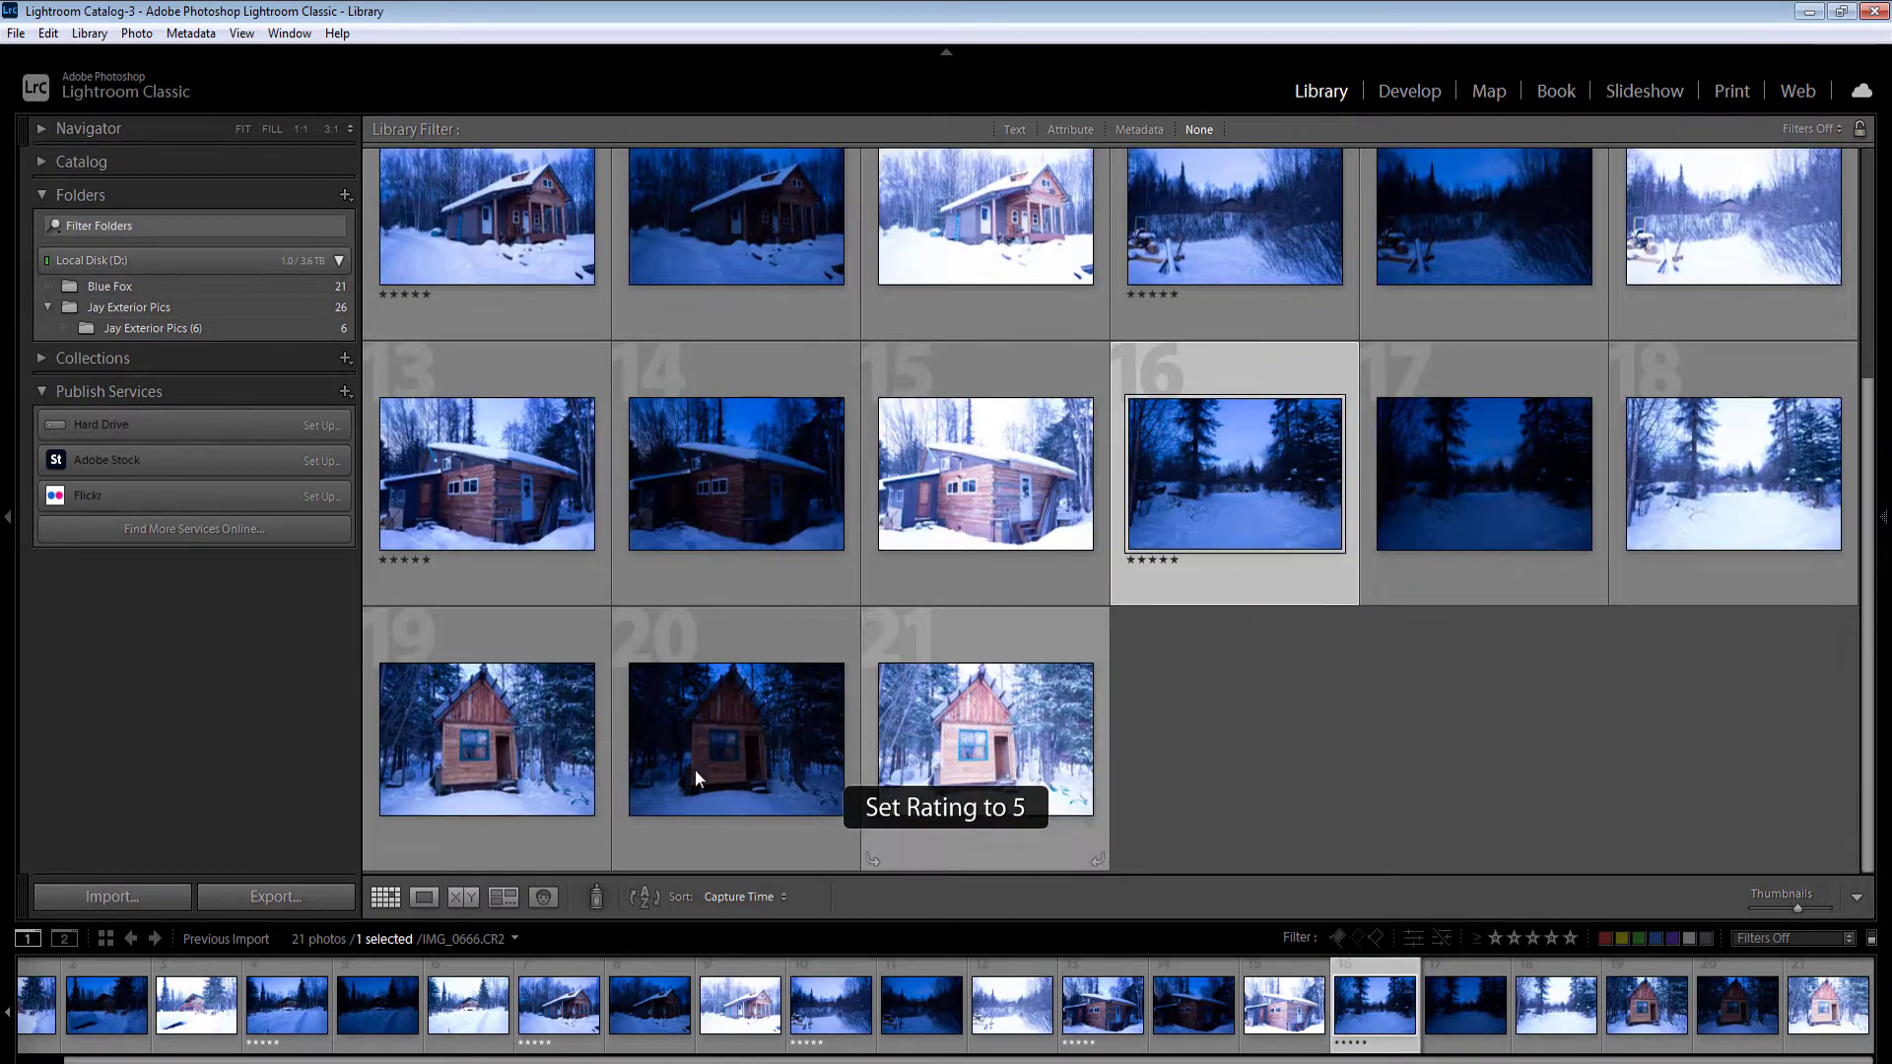
click(471, 761)
key(5)
Step: Filter the library by attribute so that only photos with a rating equal to five stars are shown
click(1060, 132)
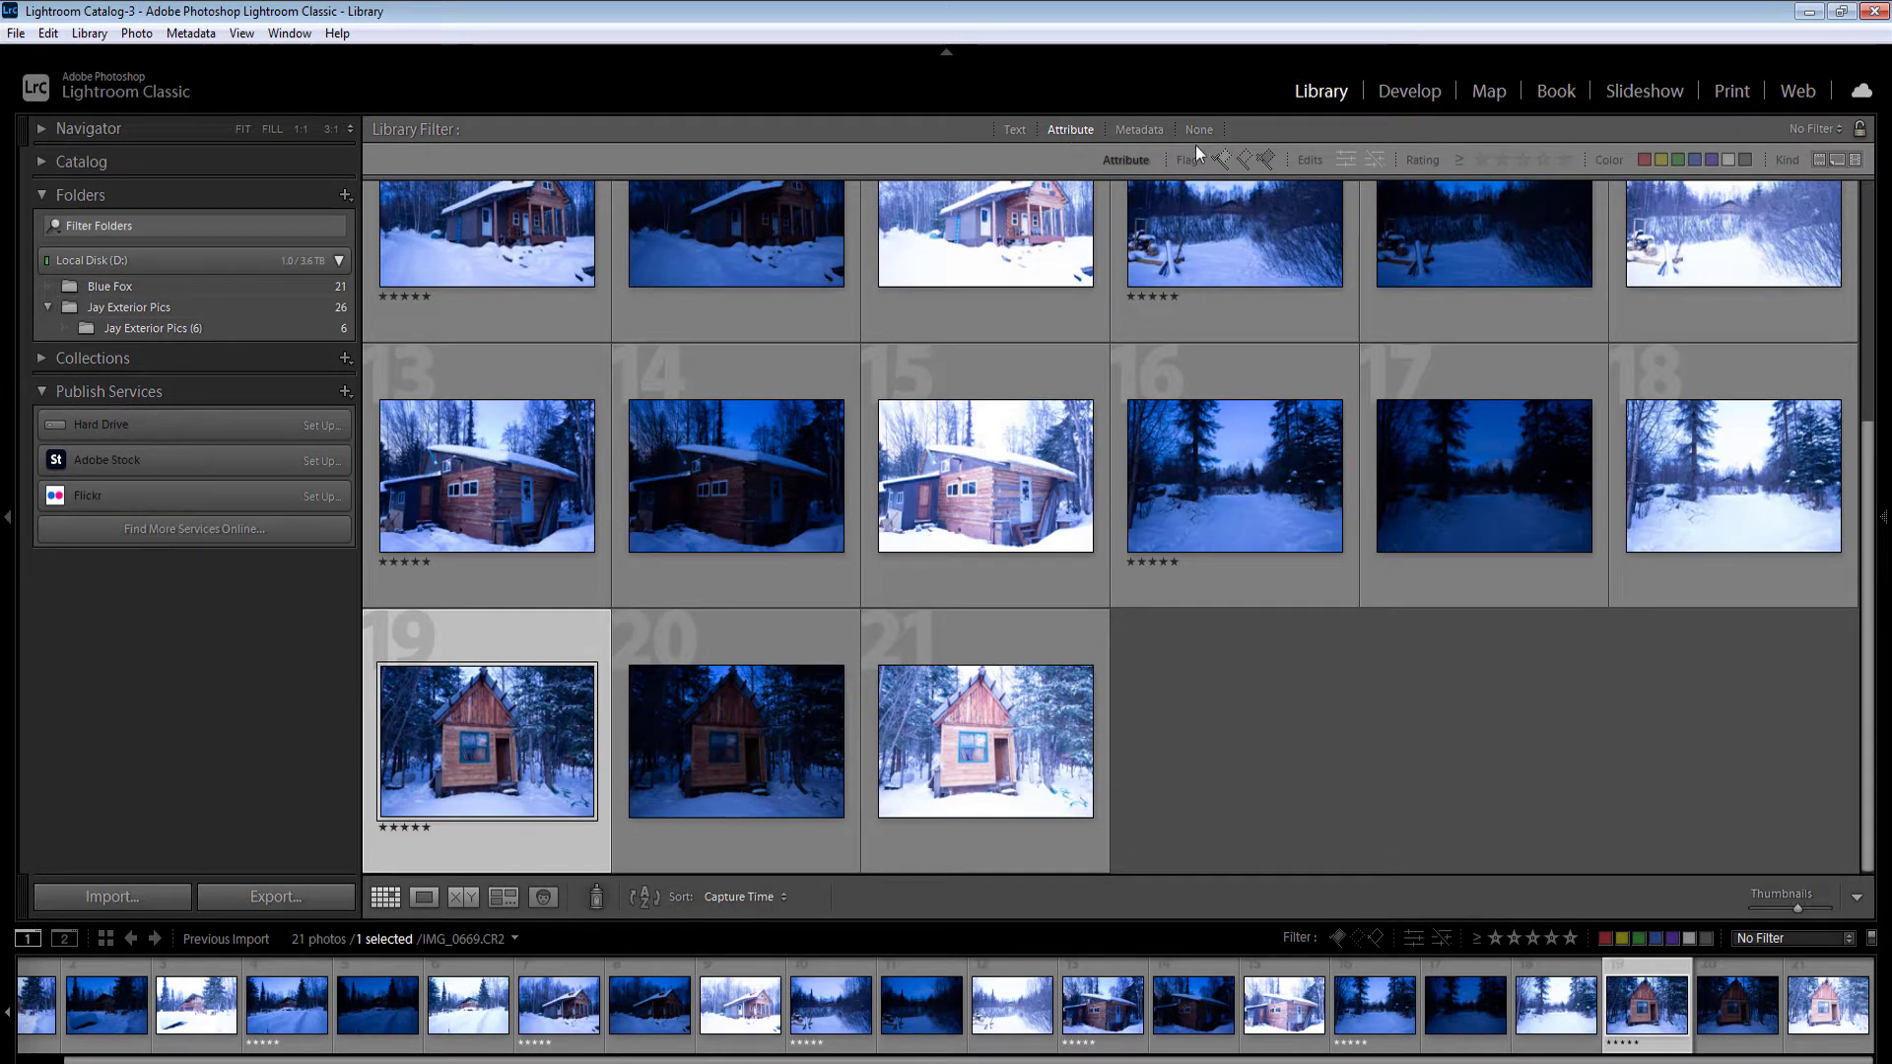
click(1460, 159)
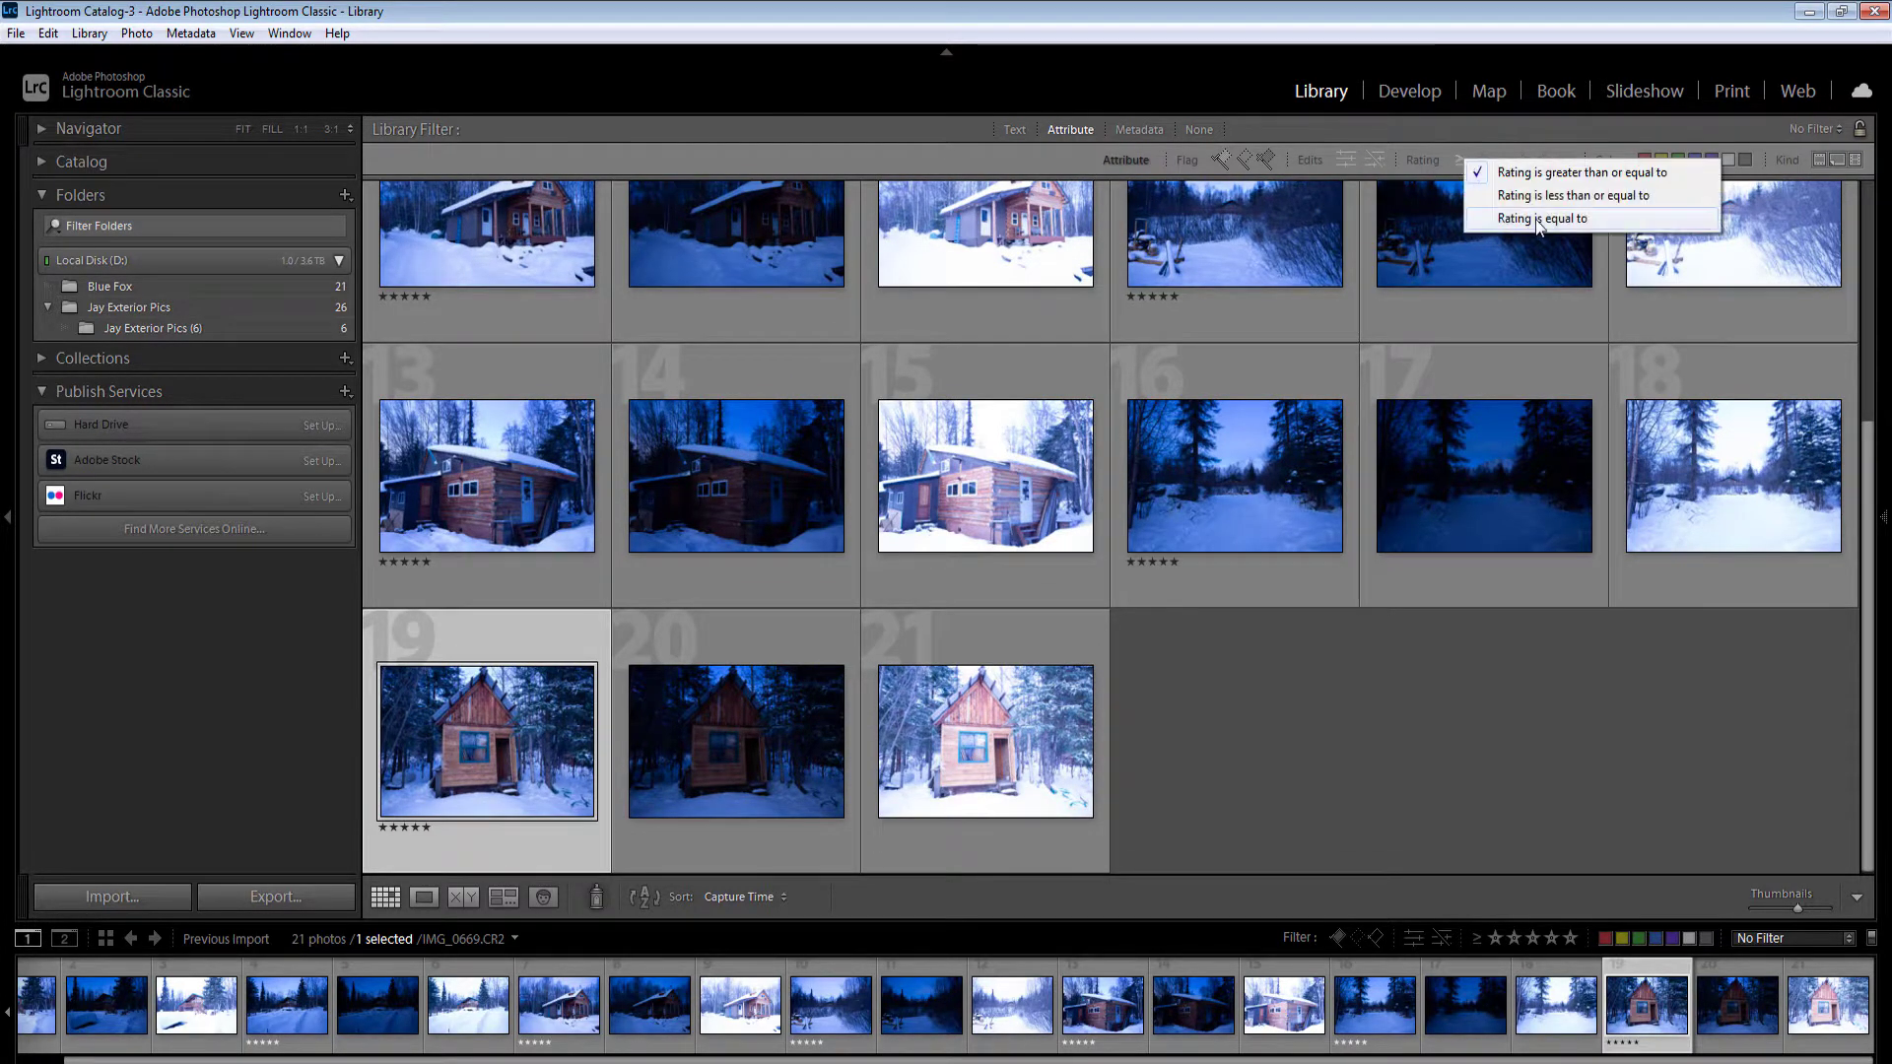
click(1539, 218)
click(1566, 161)
click(1566, 160)
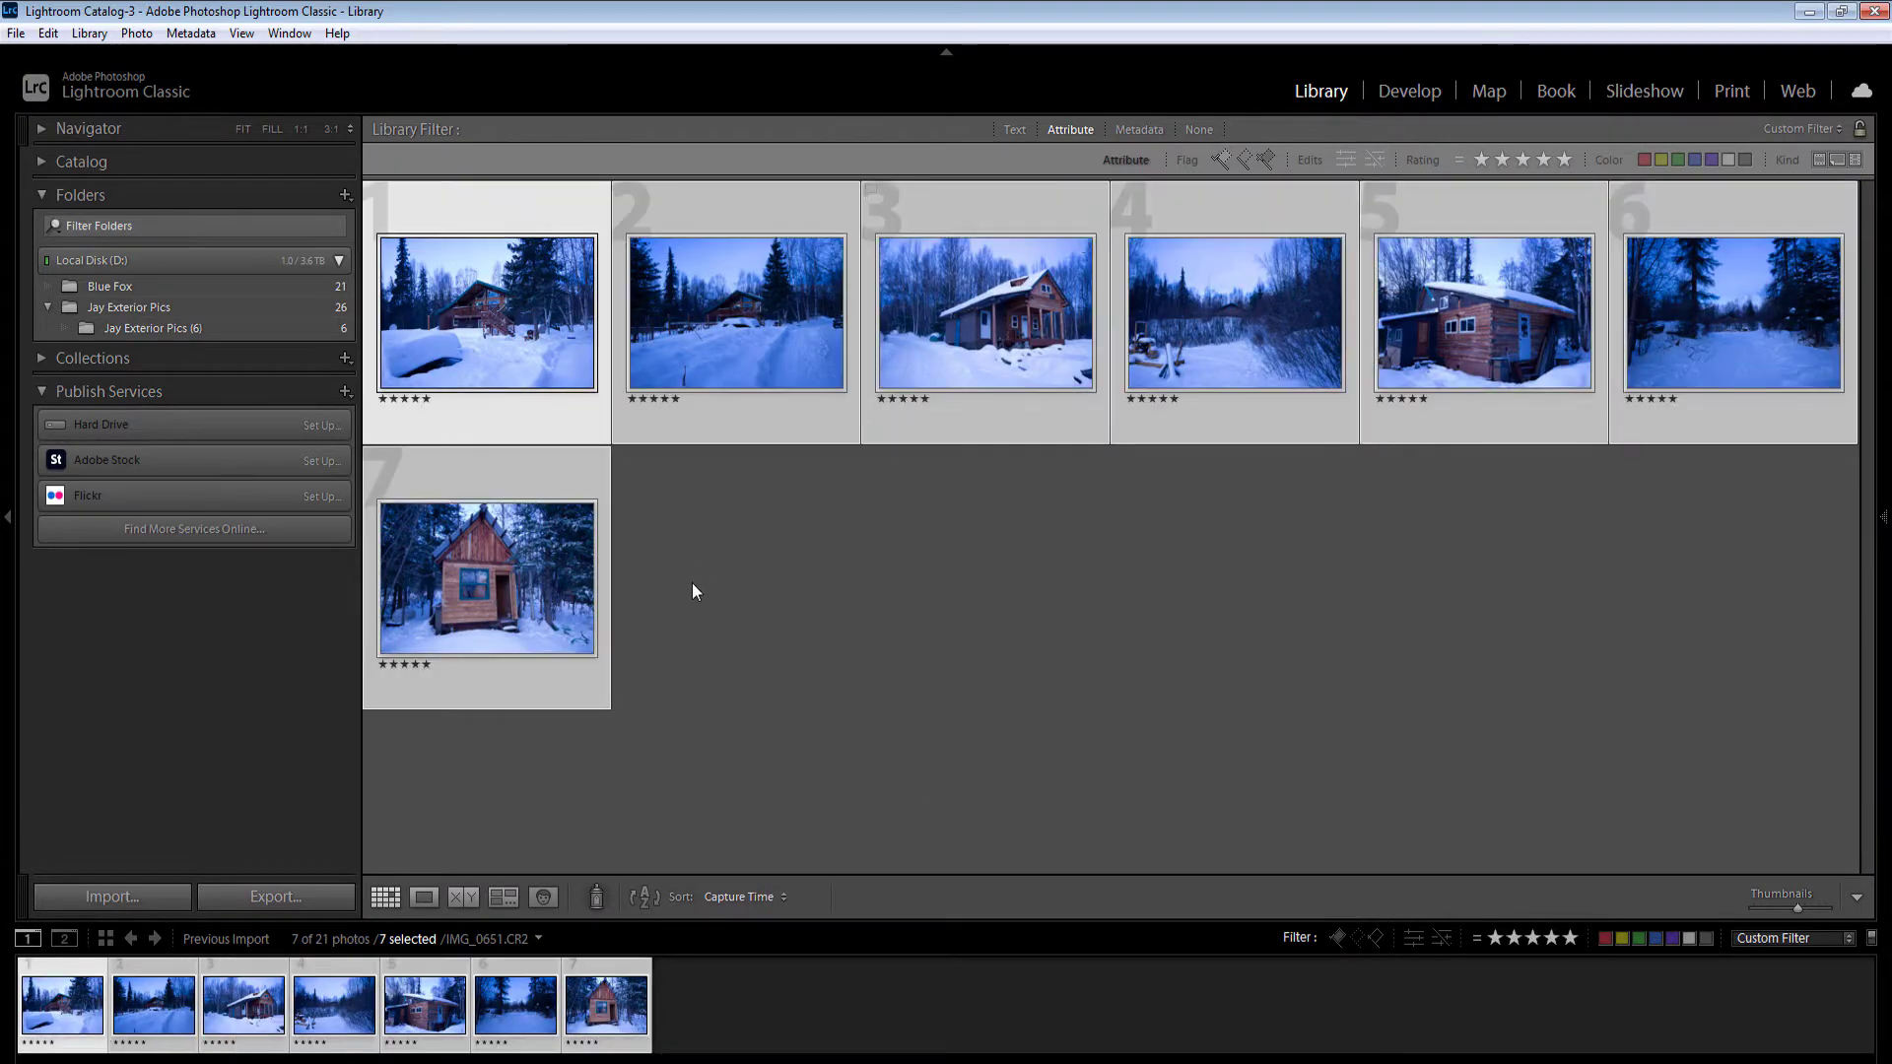
Step: Open the first filtered photo in Develop with the Real Estate 2 preset and set its white balance to Auto
click(1411, 93)
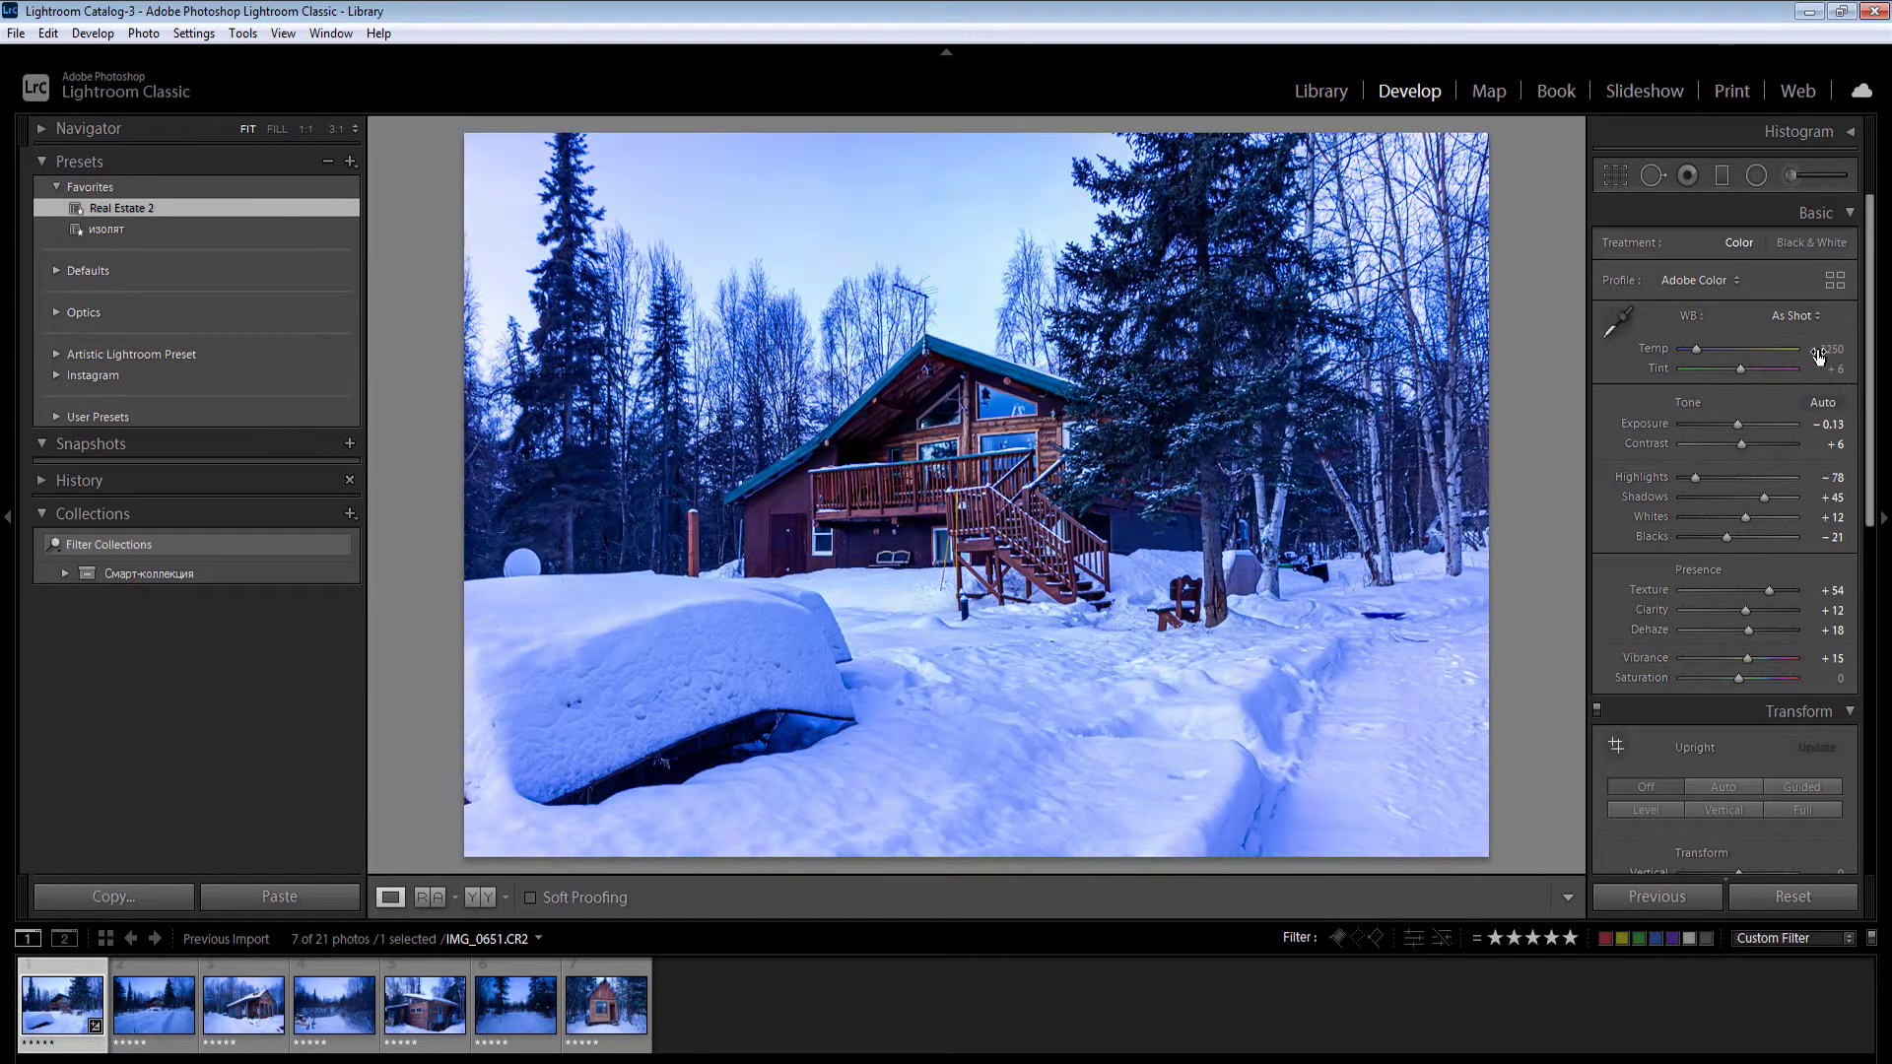
click(1793, 316)
click(1772, 365)
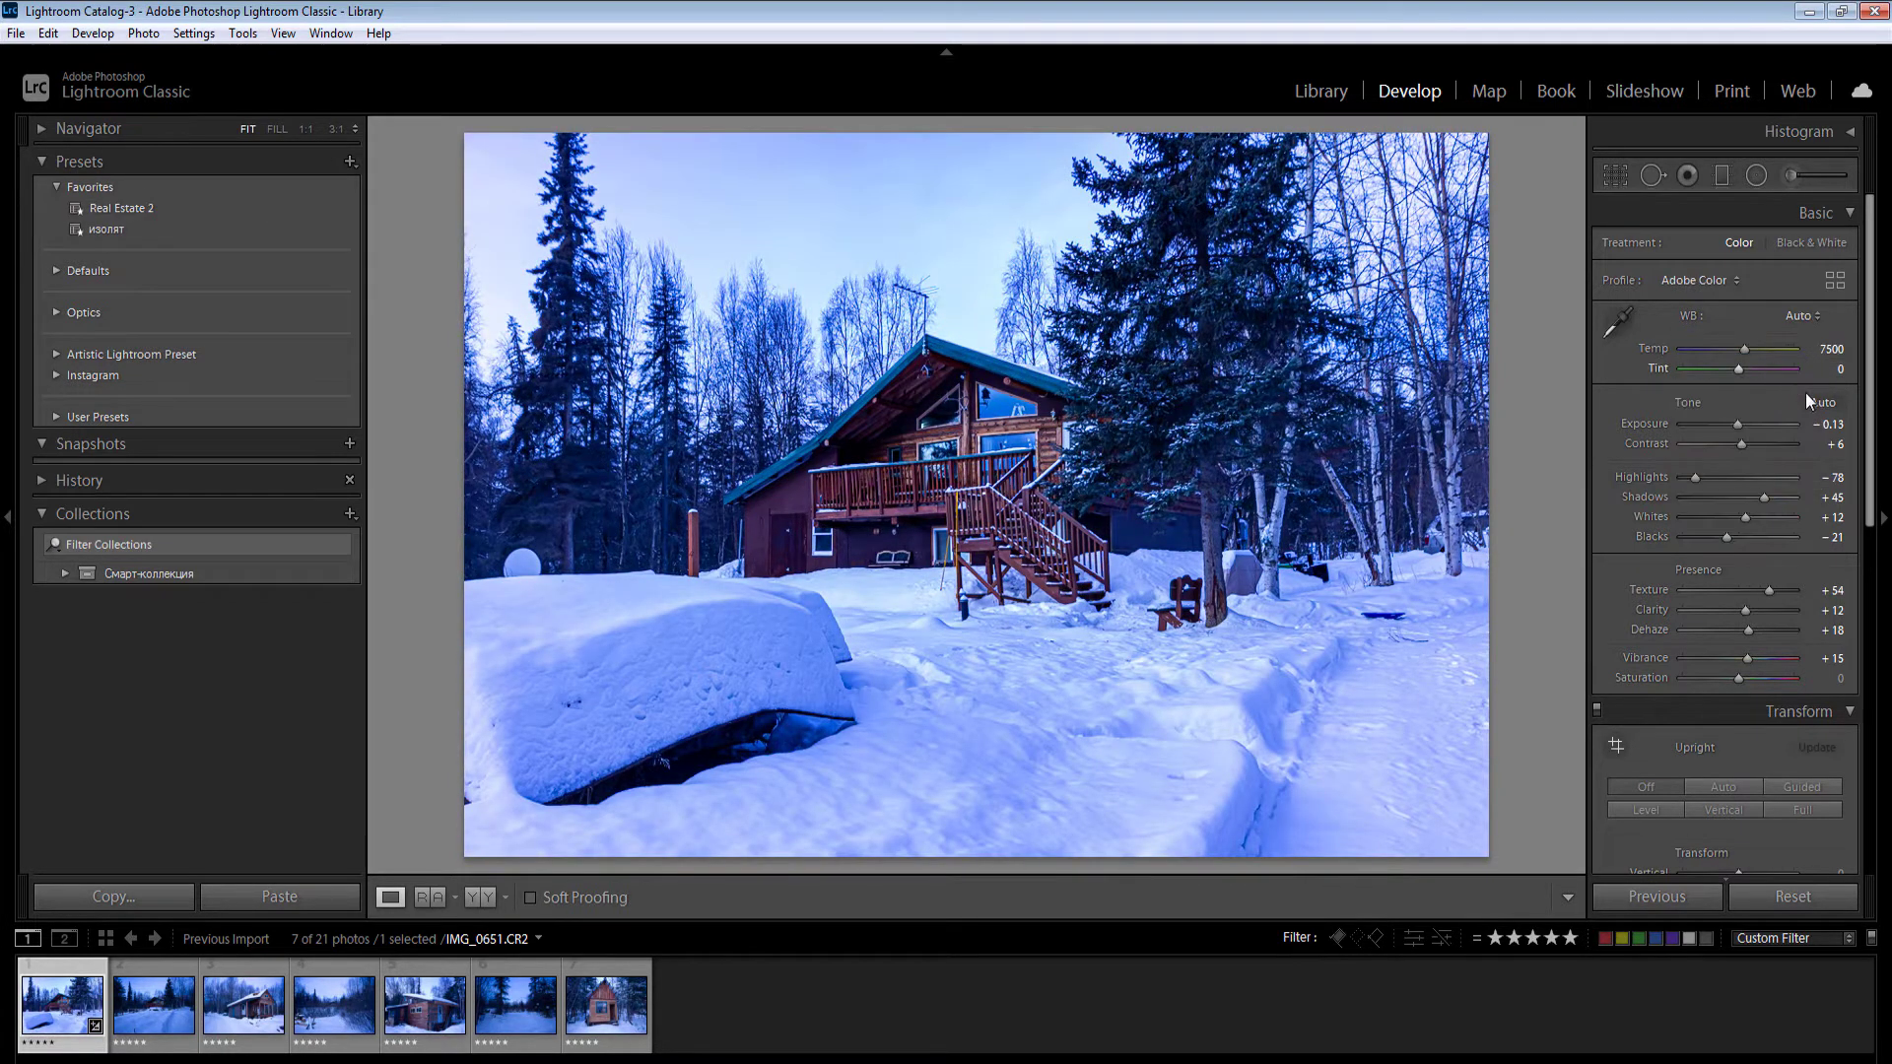
Step: Apply auto tone to the first photo, and set Highlights to -96, Whites to -46 and Temp to 7350
click(1819, 403)
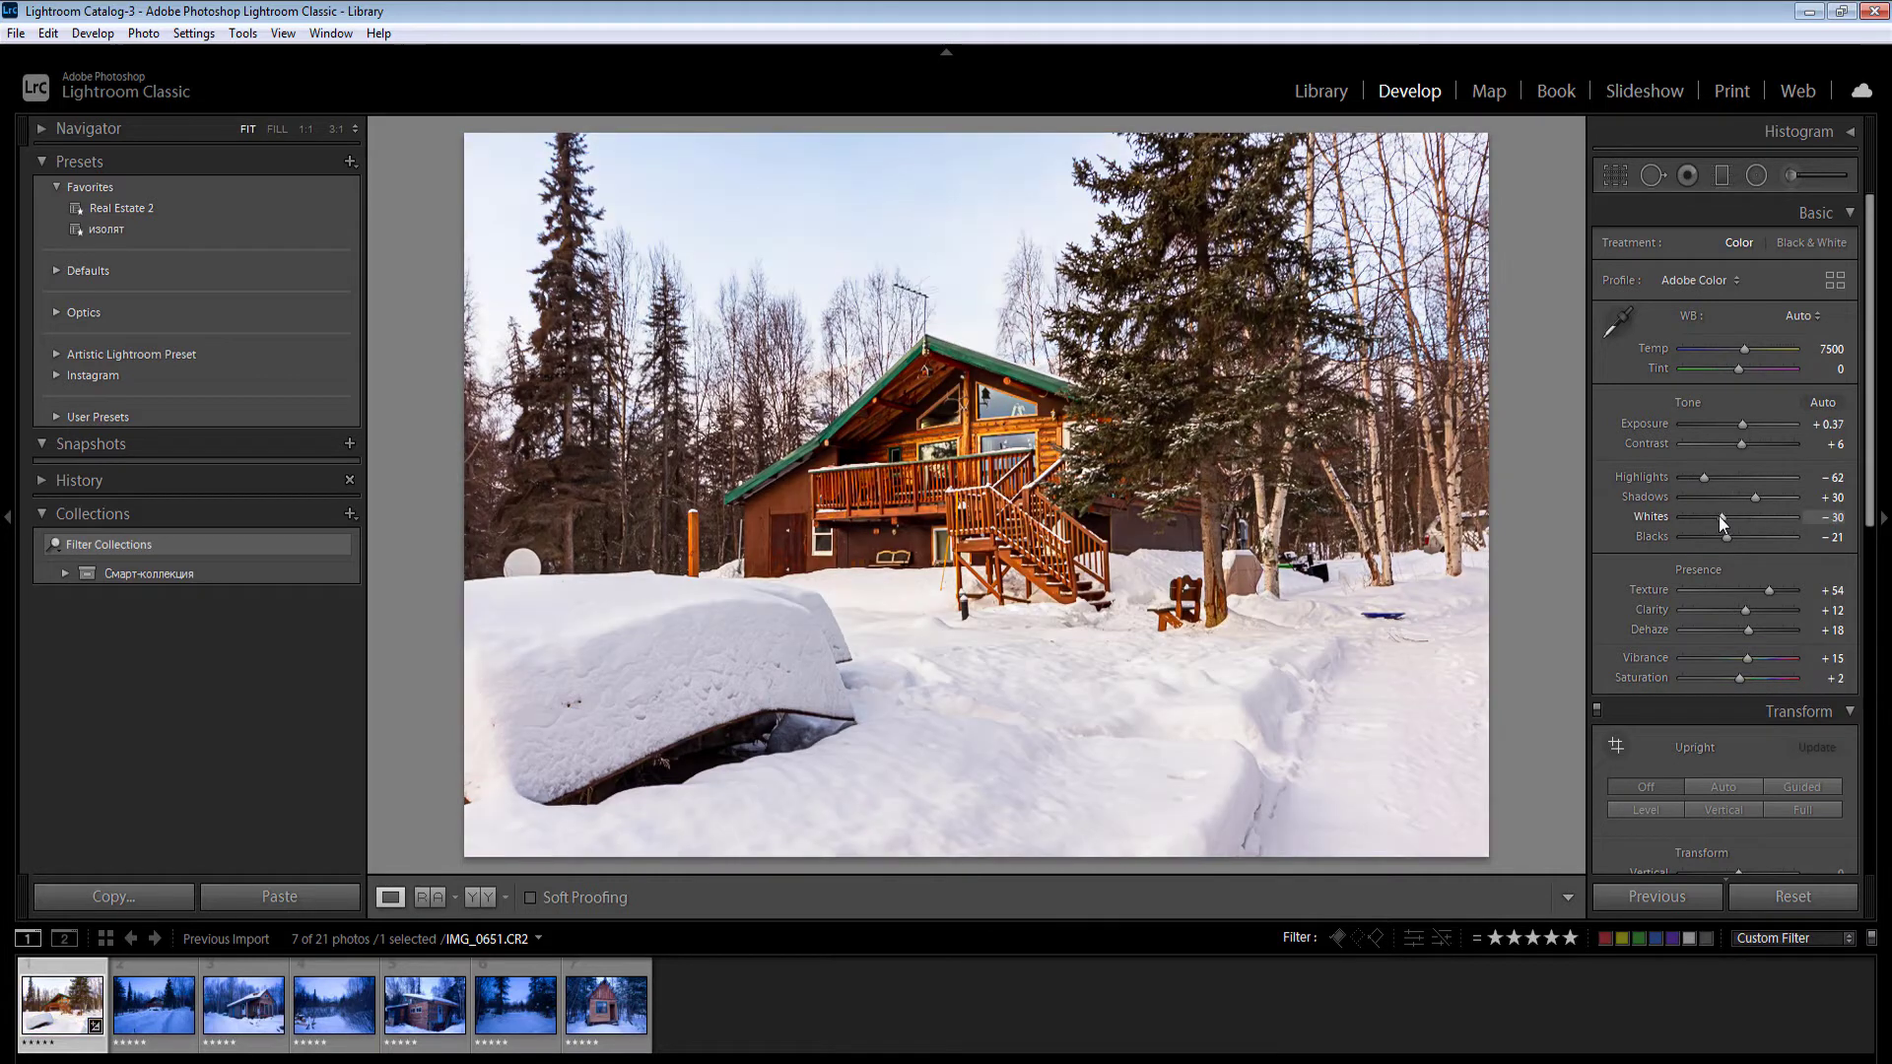
drag(1720, 516, 1683, 480)
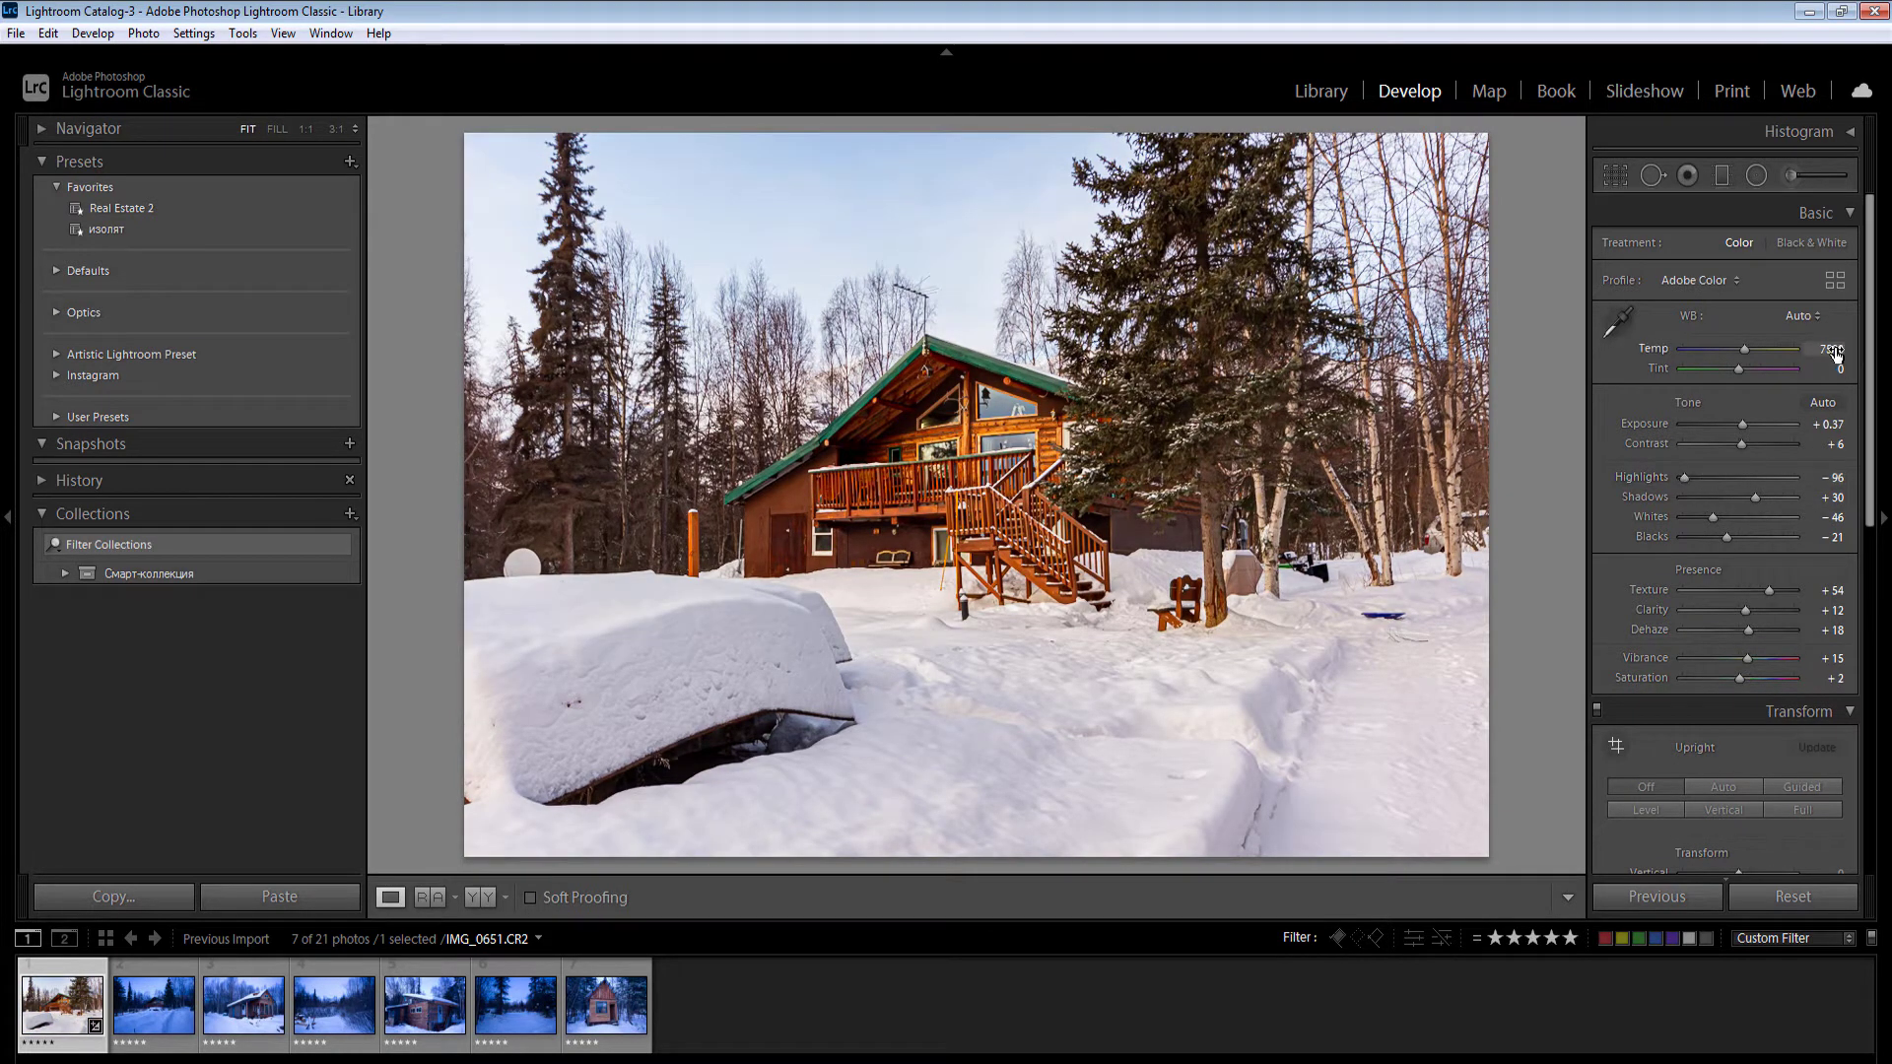
drag(1835, 352, 1829, 353)
Step: Add brightening radial filters over the house and over the trees to its right in the first photo
key(shift+m)
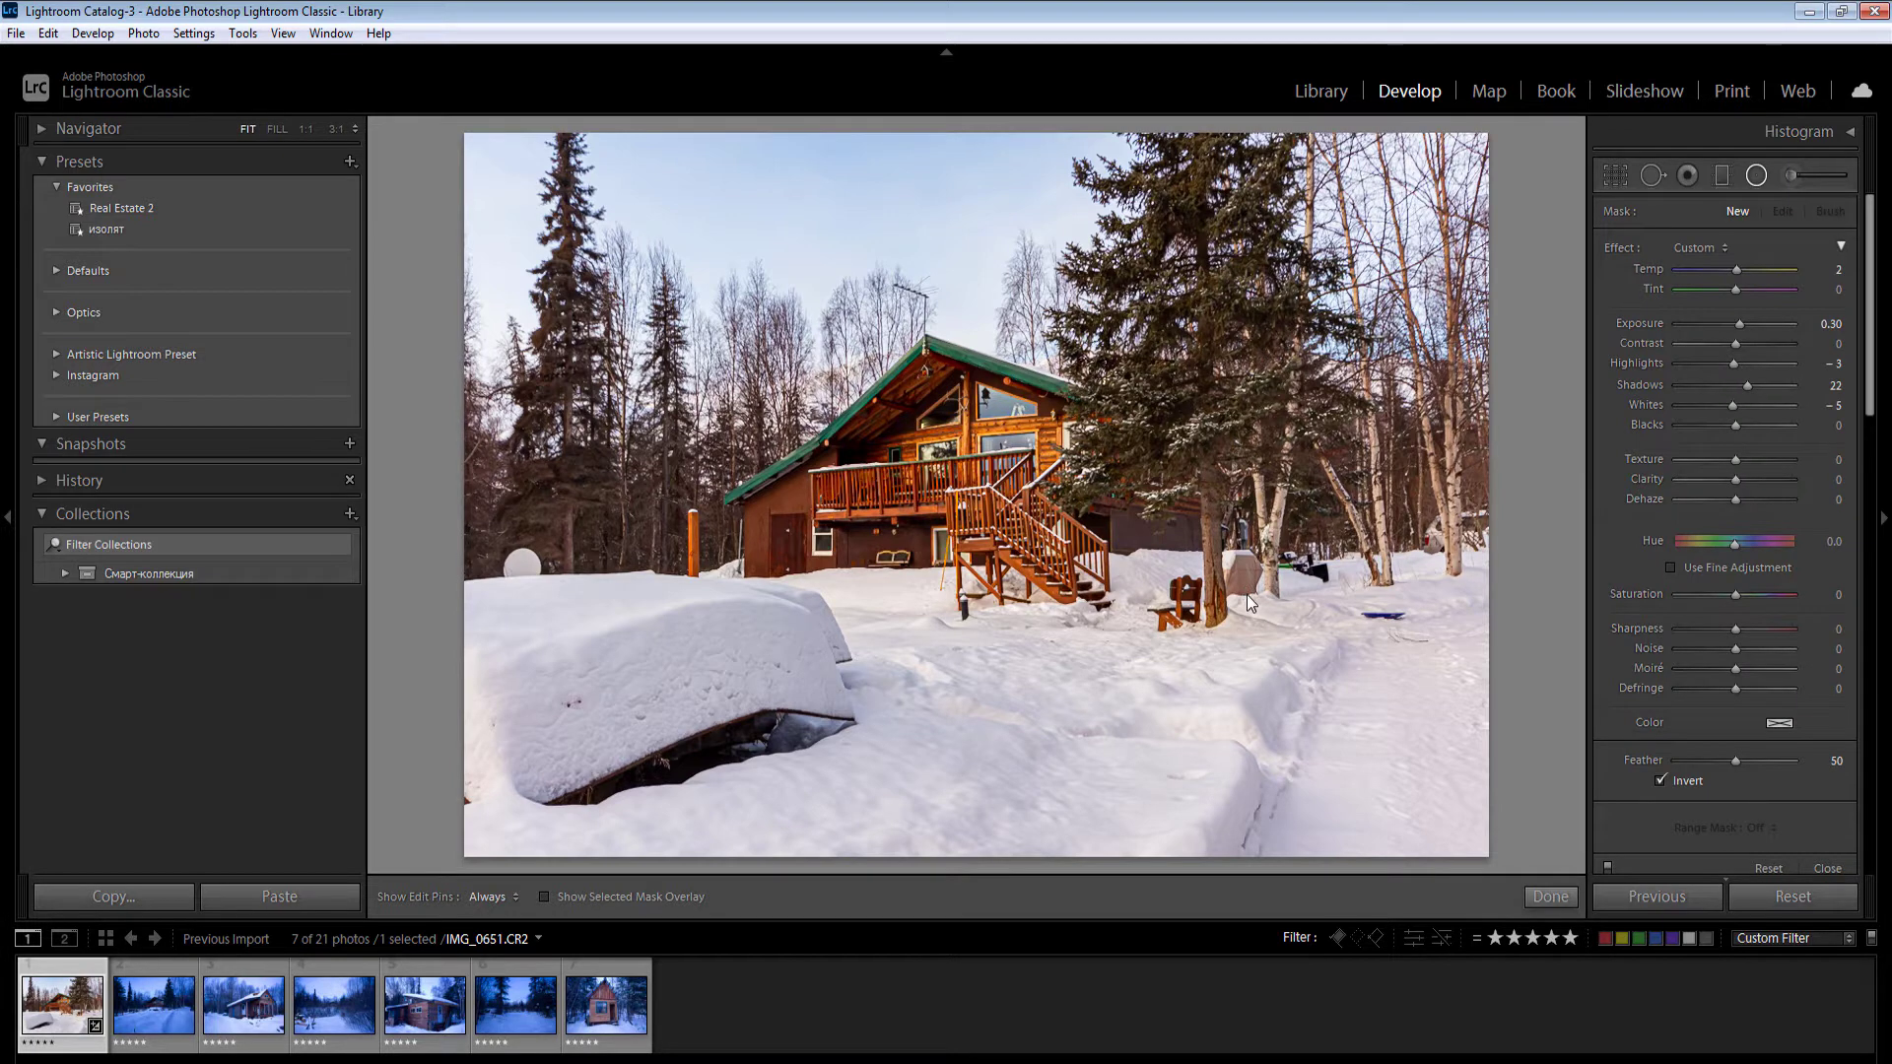
drag(973, 475, 1247, 593)
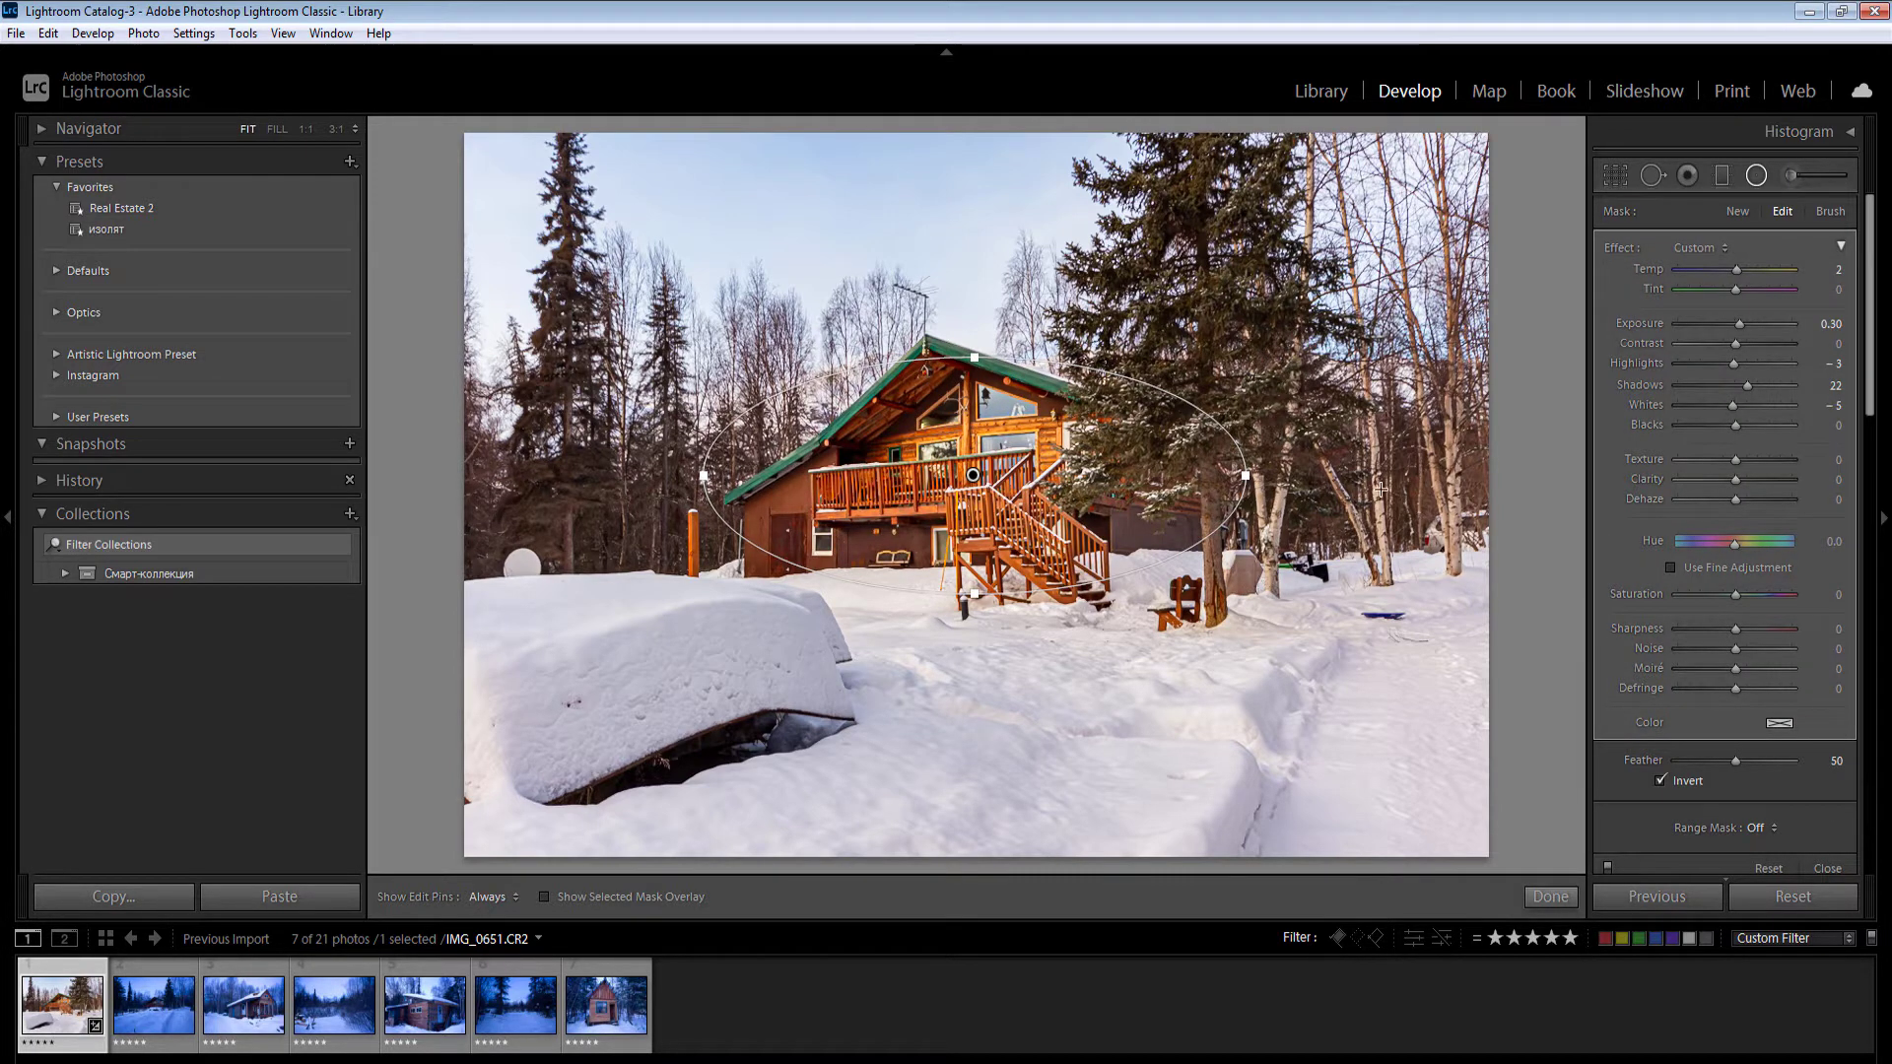
drag(1578, 549, 1605, 558)
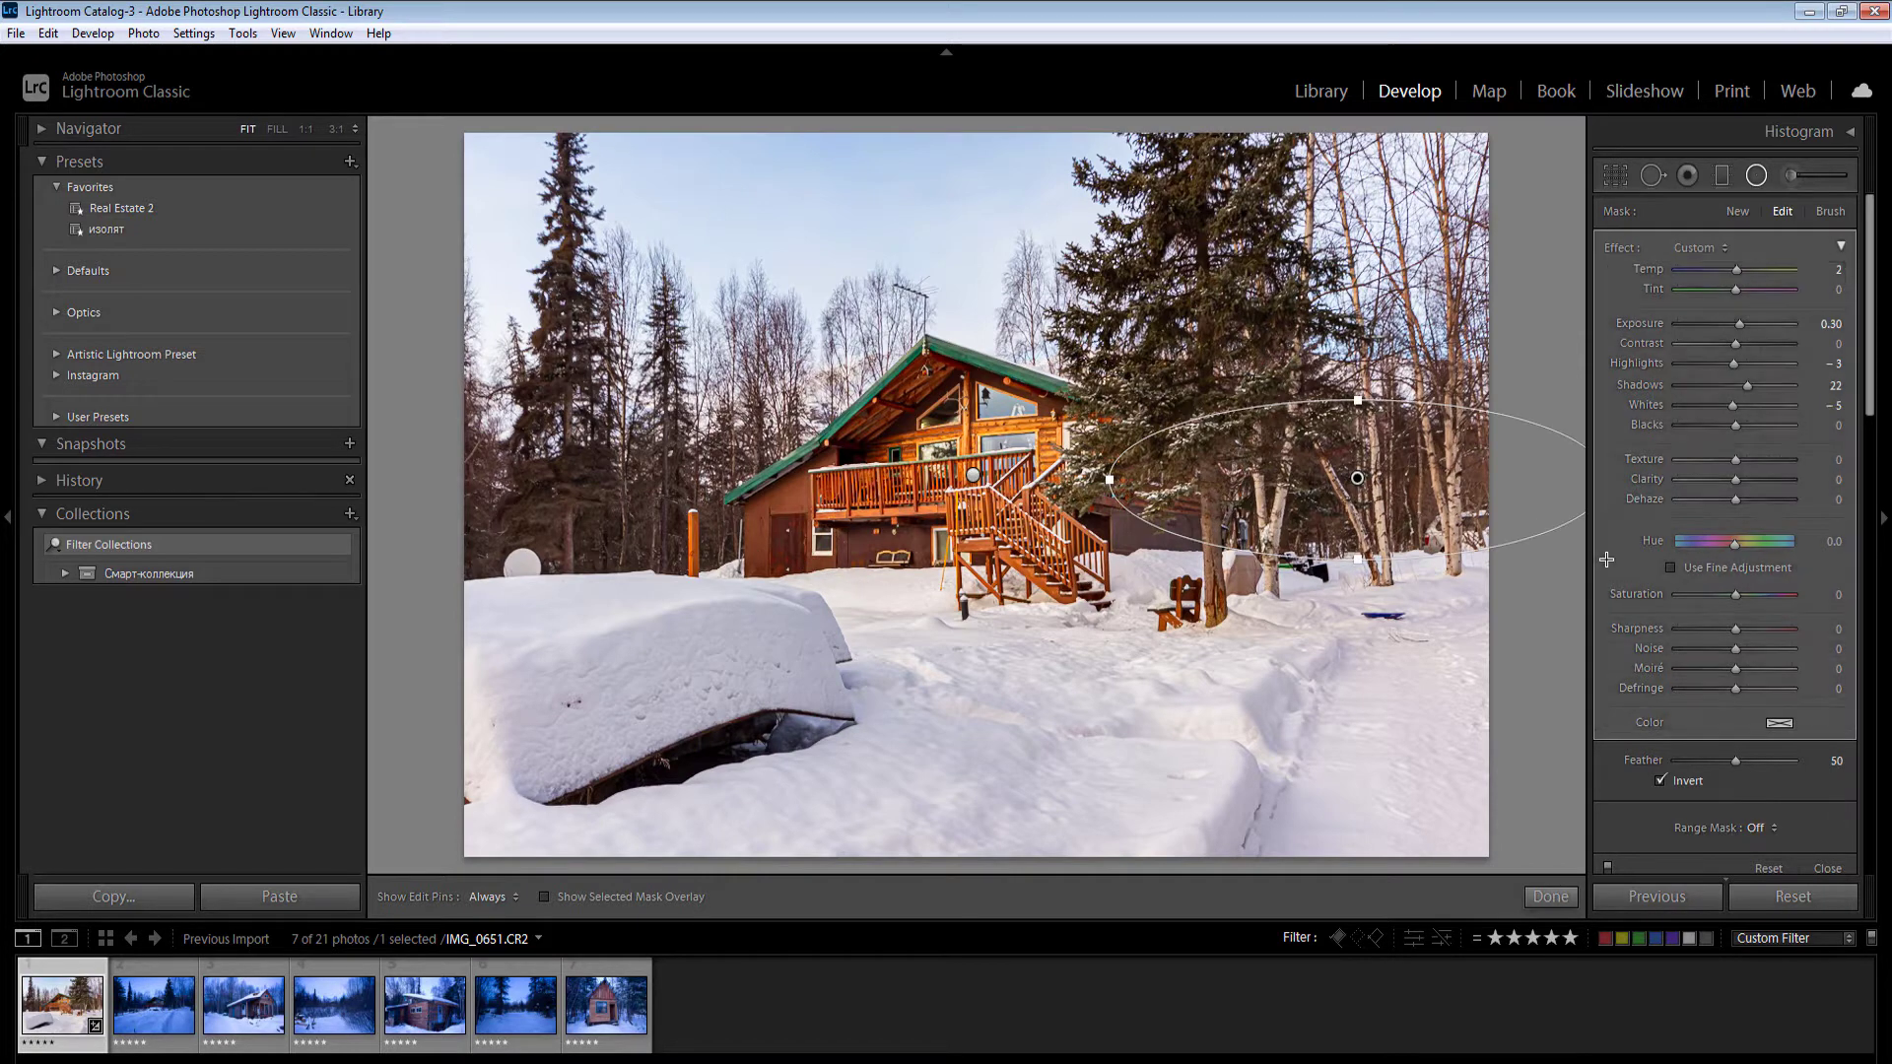
key(Escape)
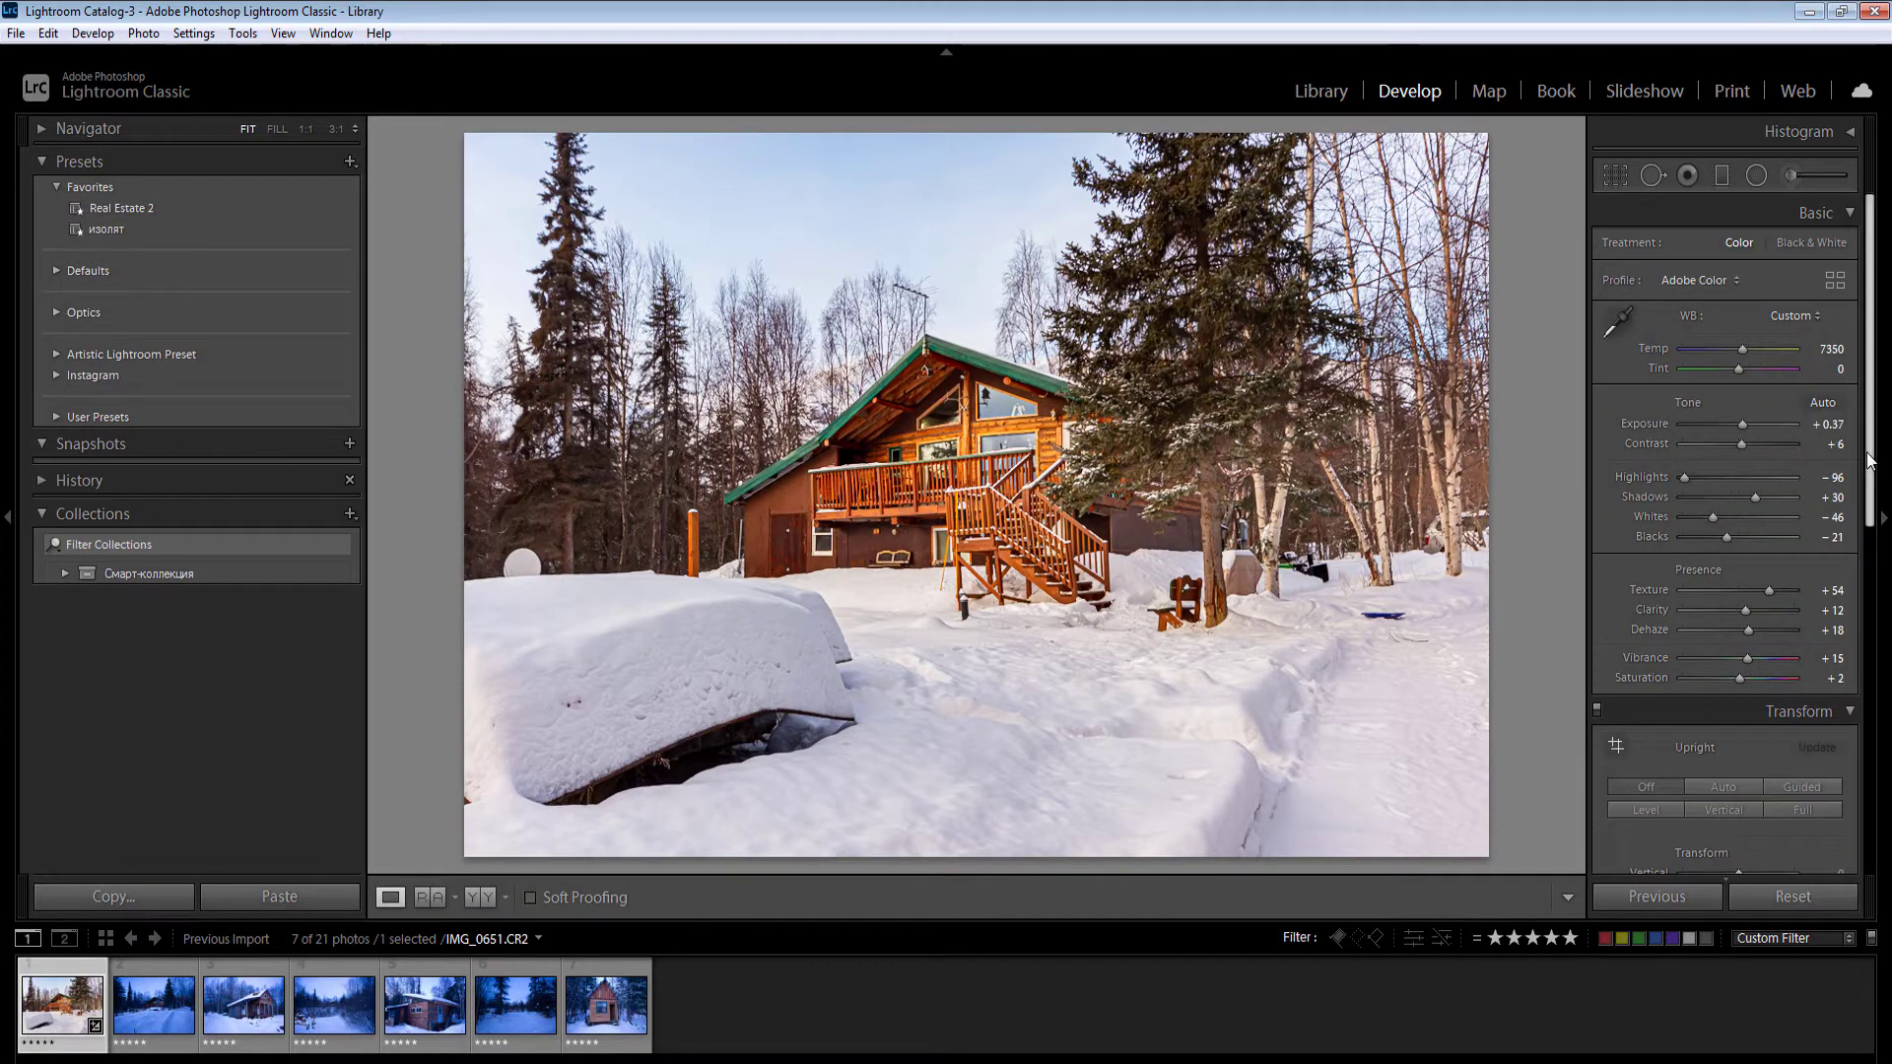
Step: In the HSL adjustments, set Blue saturation to +50 and Blue luminance to -23
drag(1870, 459, 1870, 759)
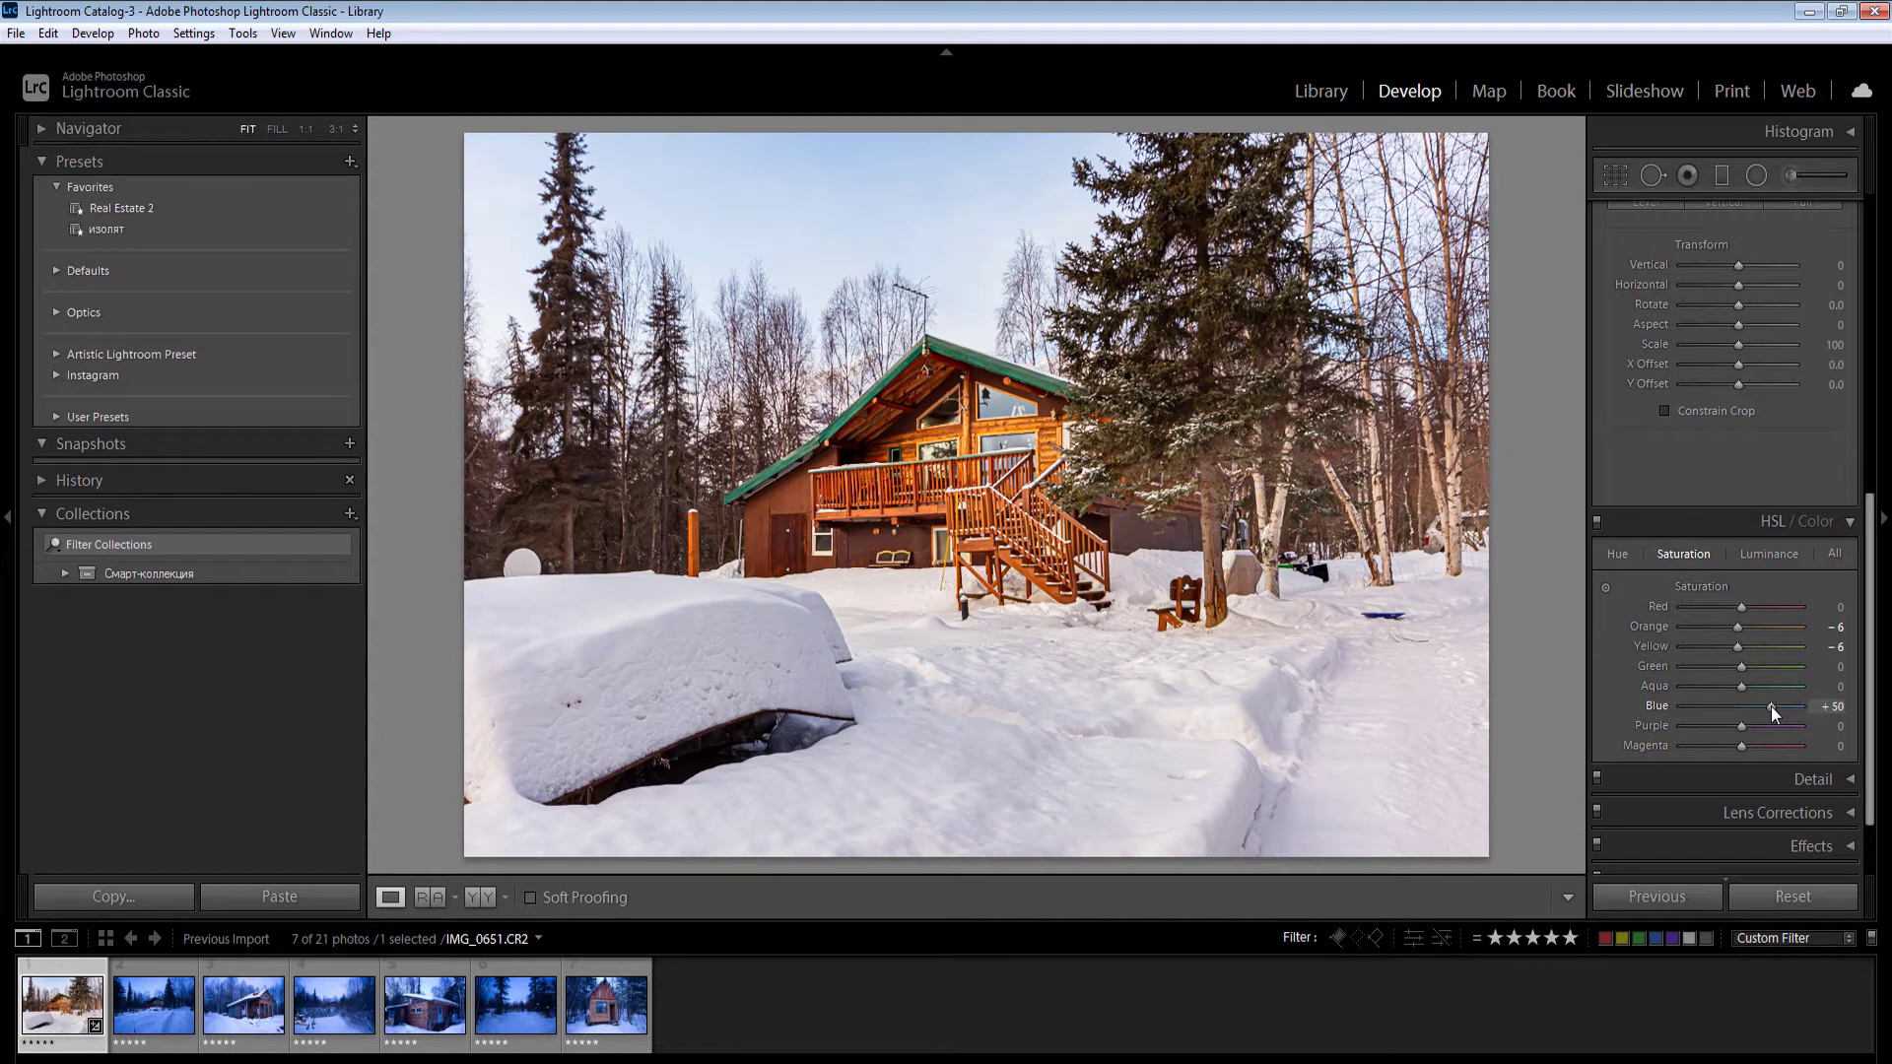
click(1771, 705)
click(1763, 553)
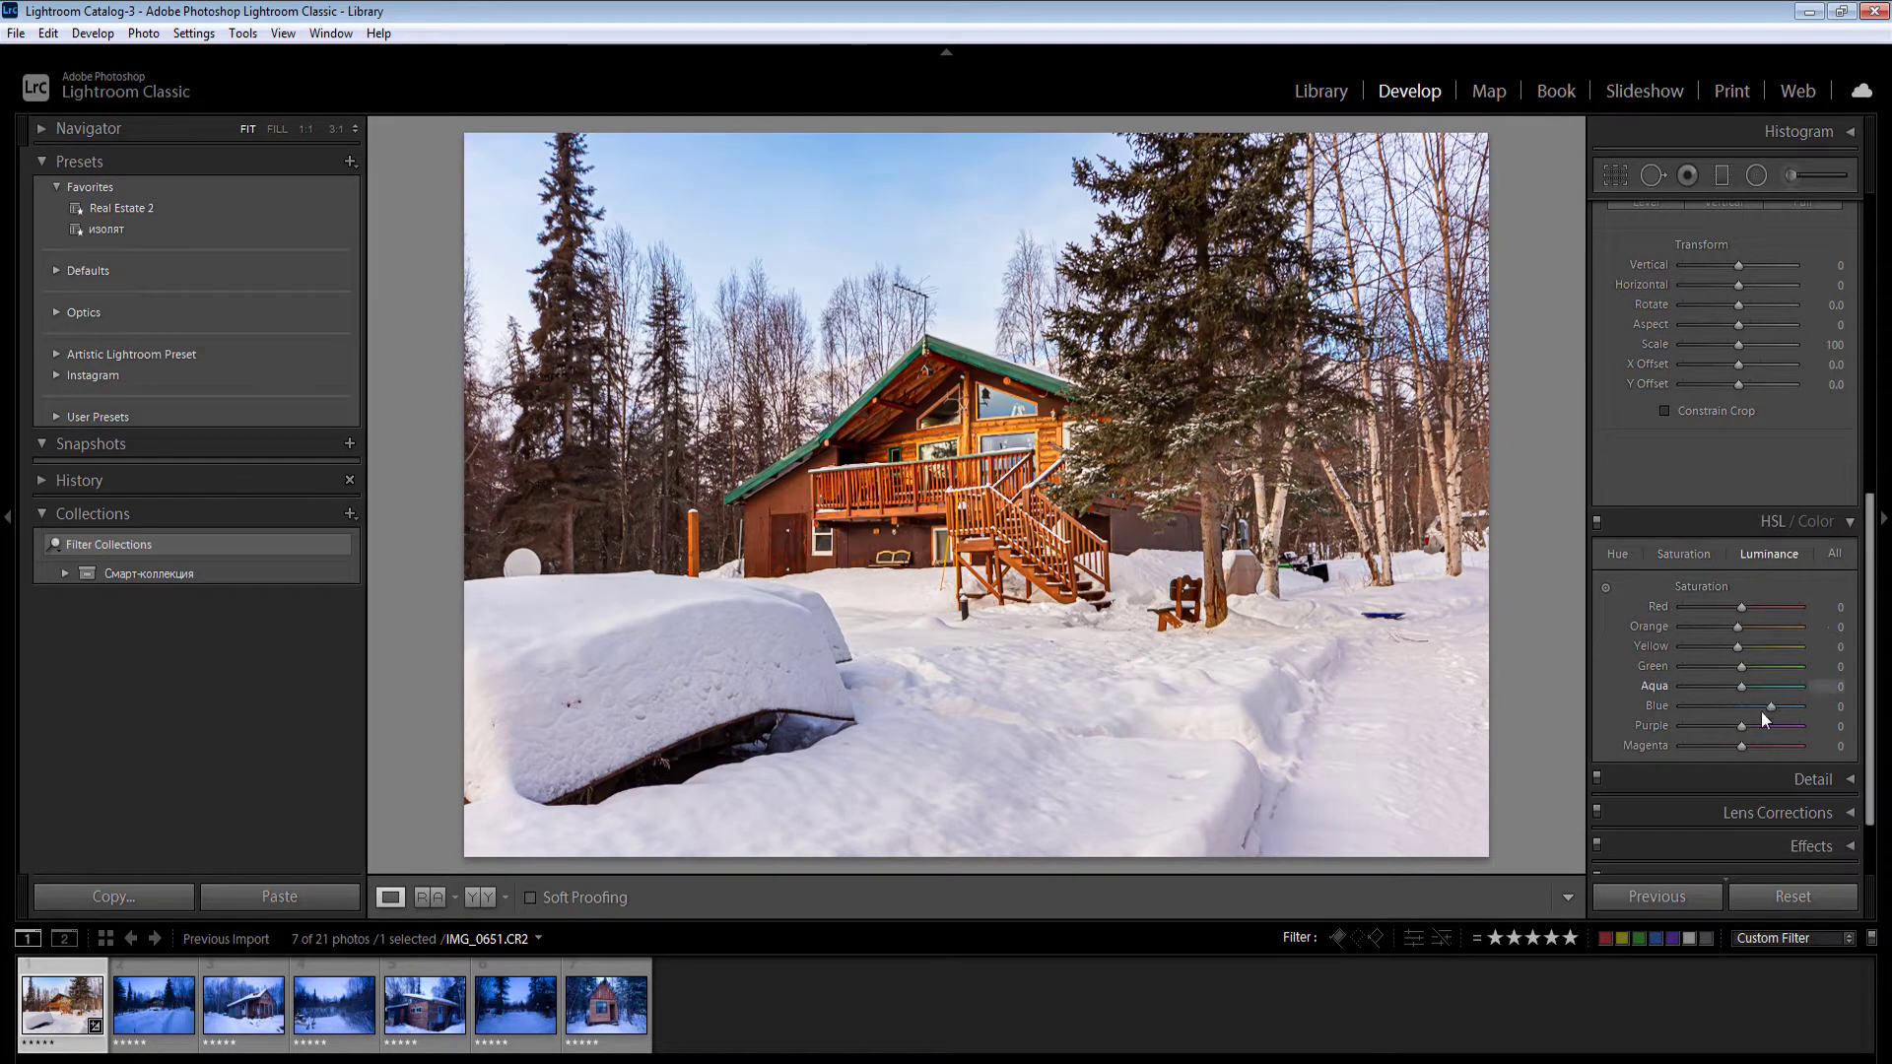
drag(1740, 708, 1728, 703)
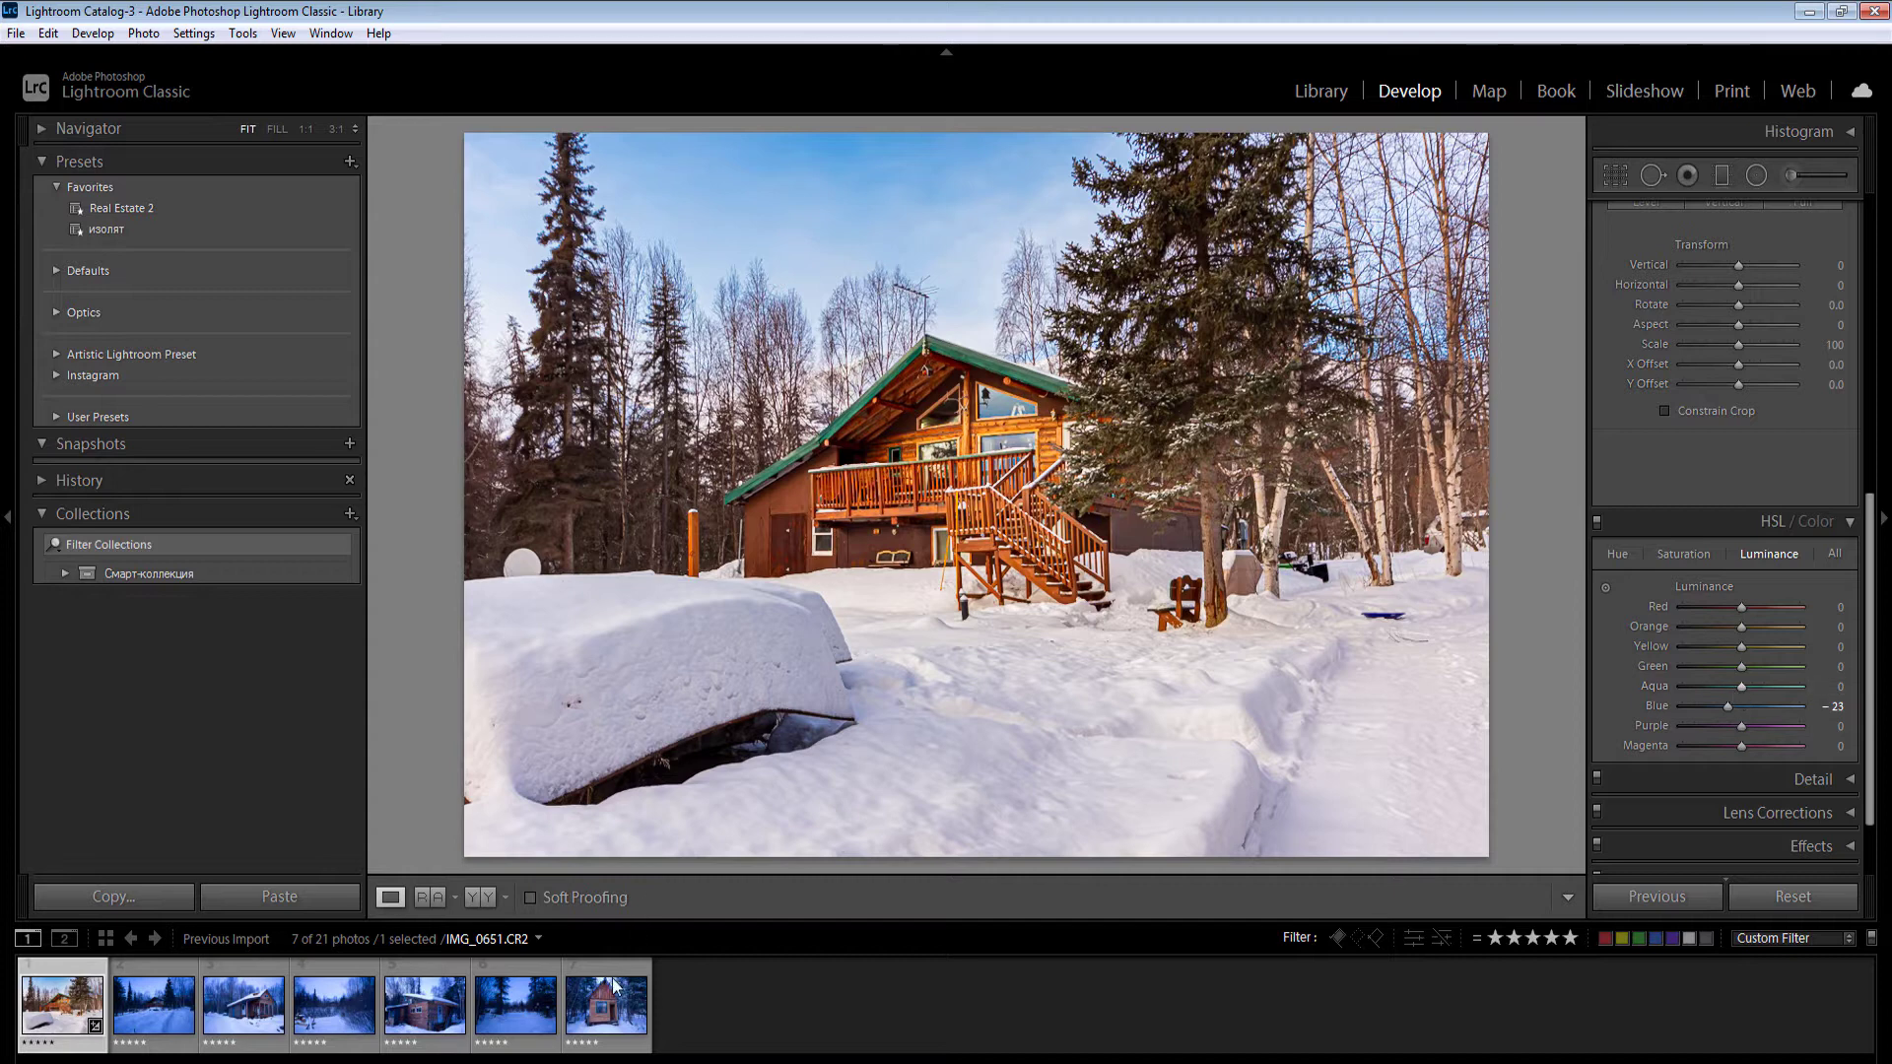
Step: Synchronize the first photo's settings to all seven filtered photos, leaving out local adjustments, transform and crop, and deselect them
key(ctrl+a)
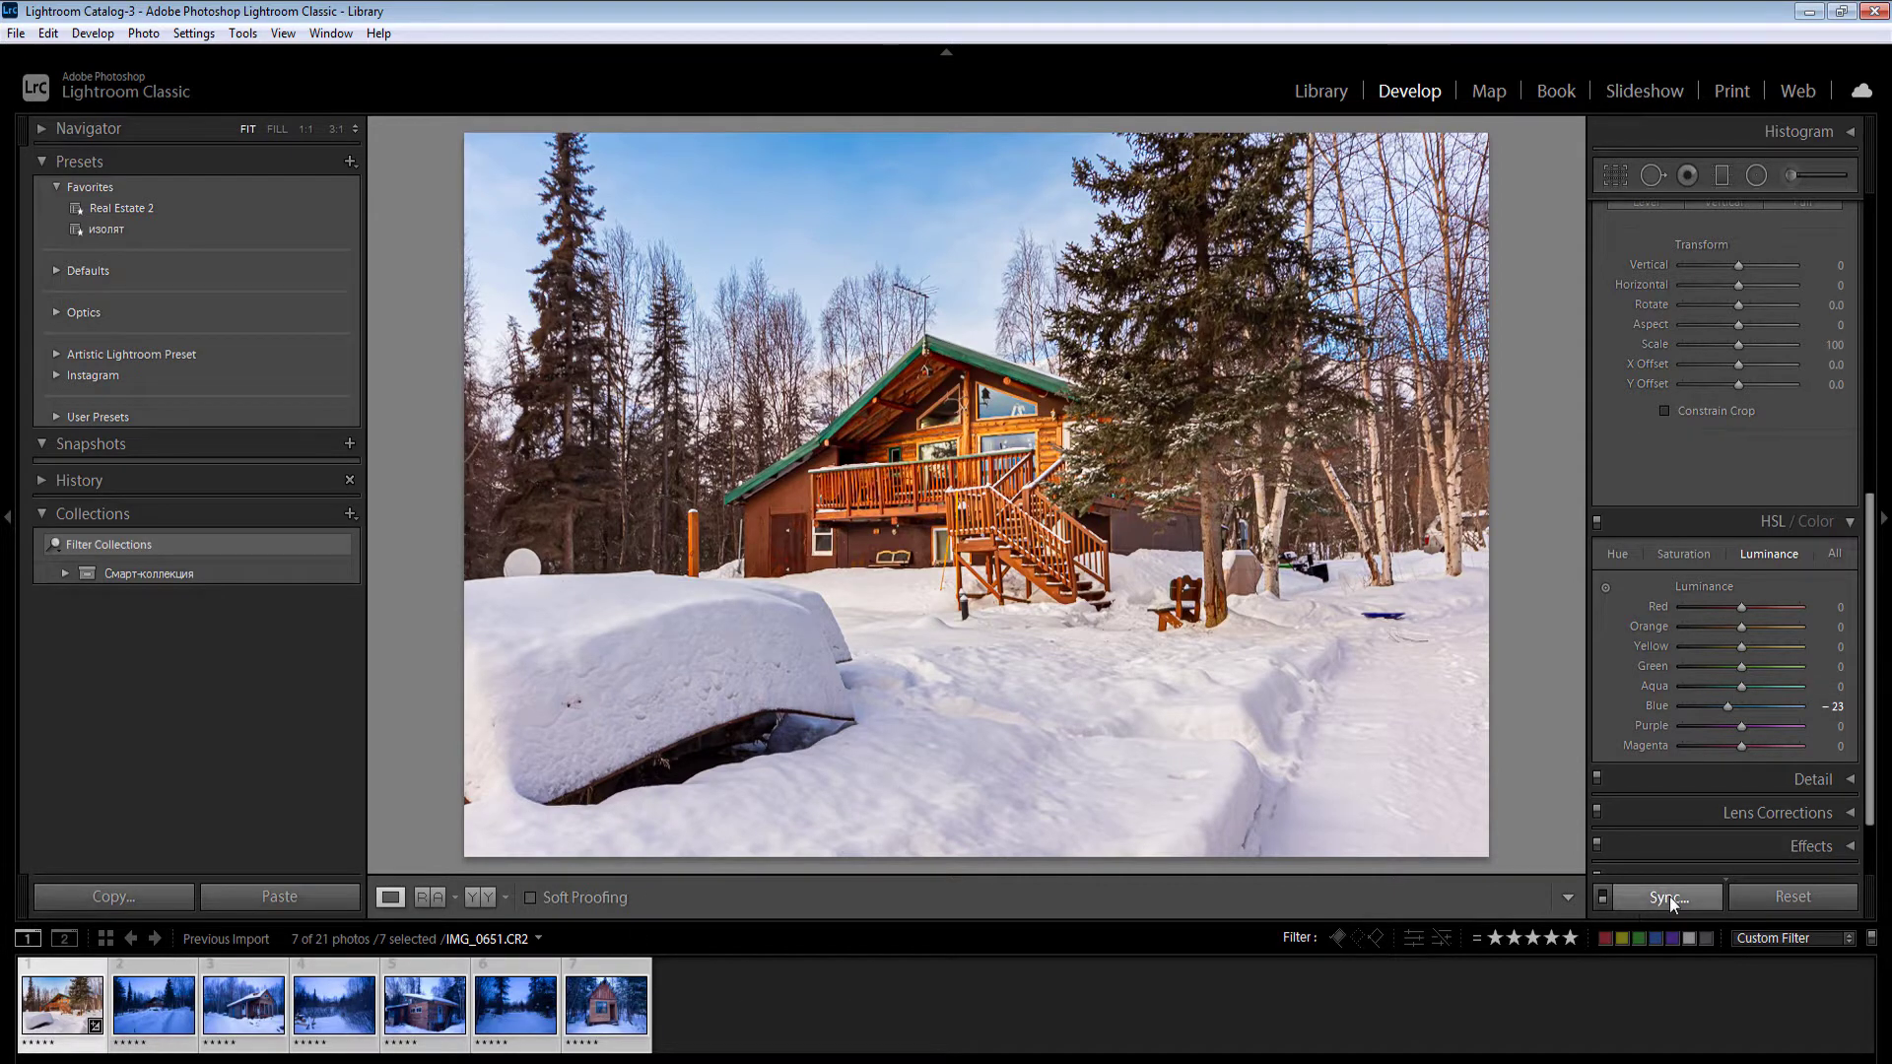
click(1669, 897)
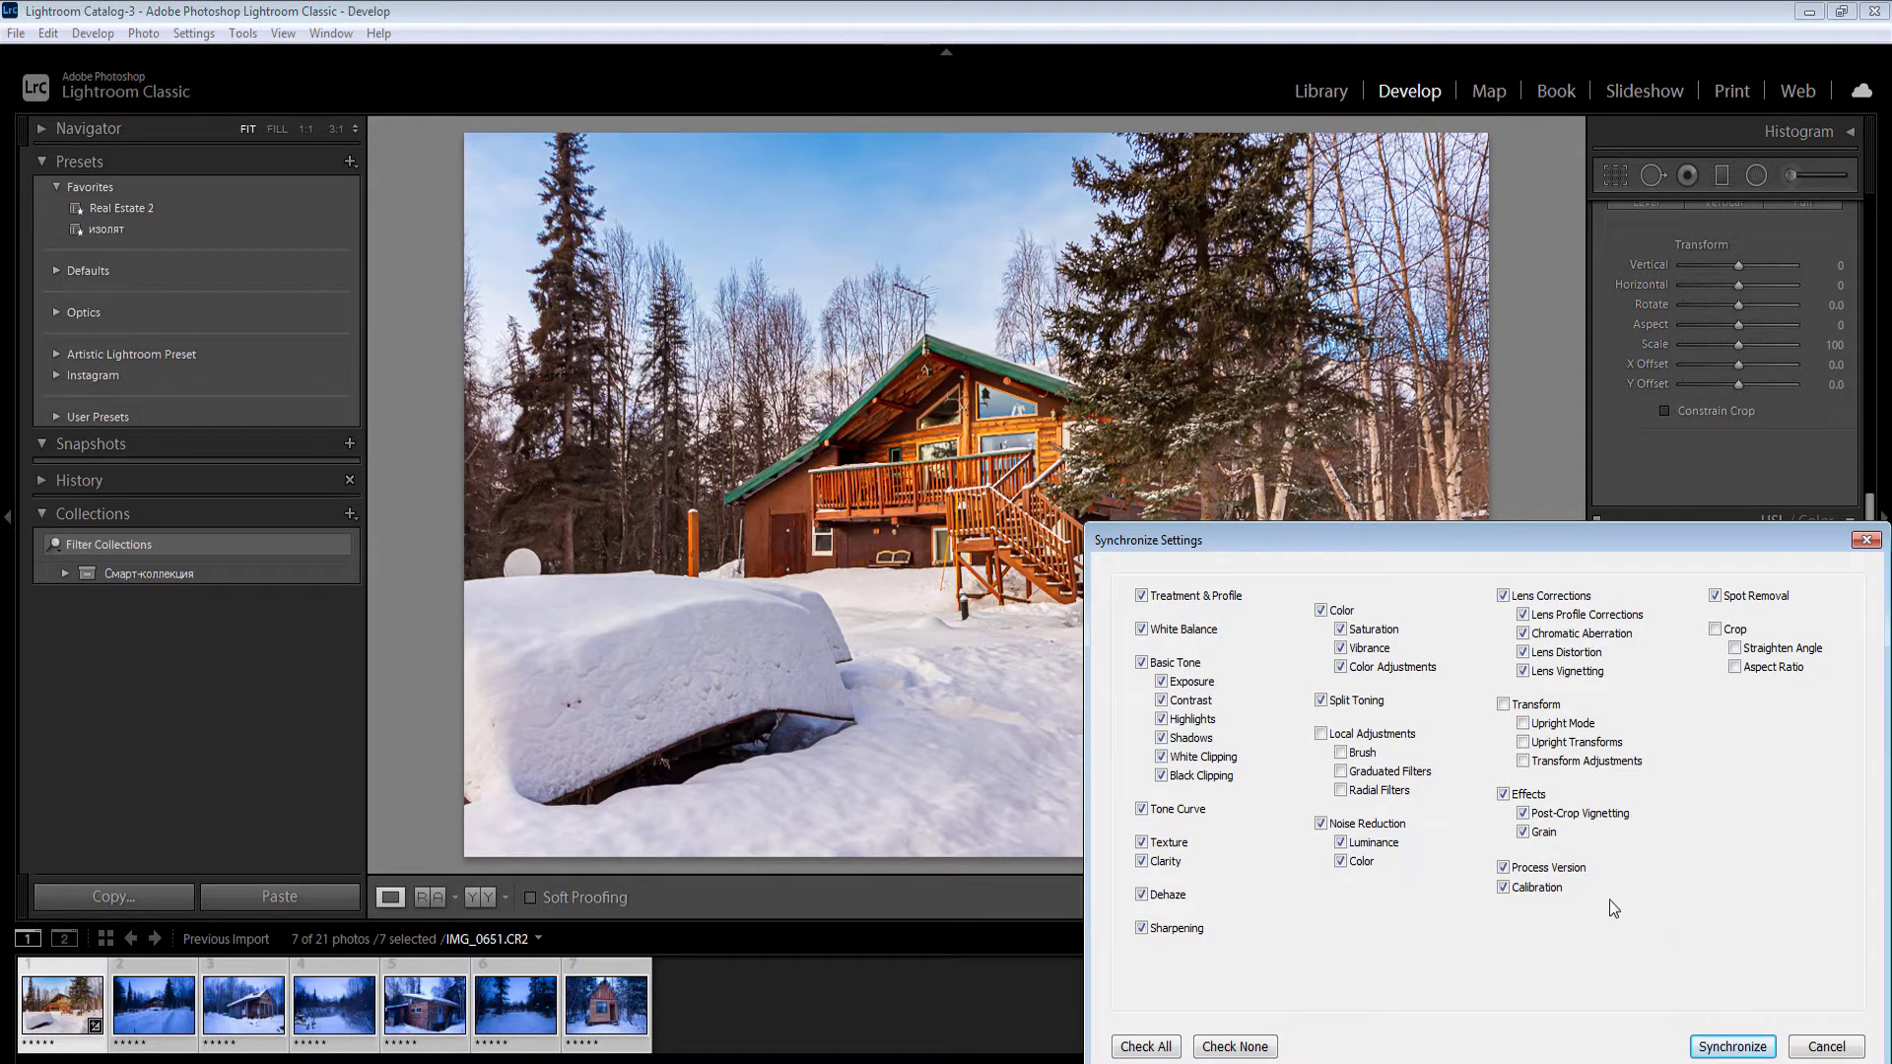
key(Return)
click(707, 1013)
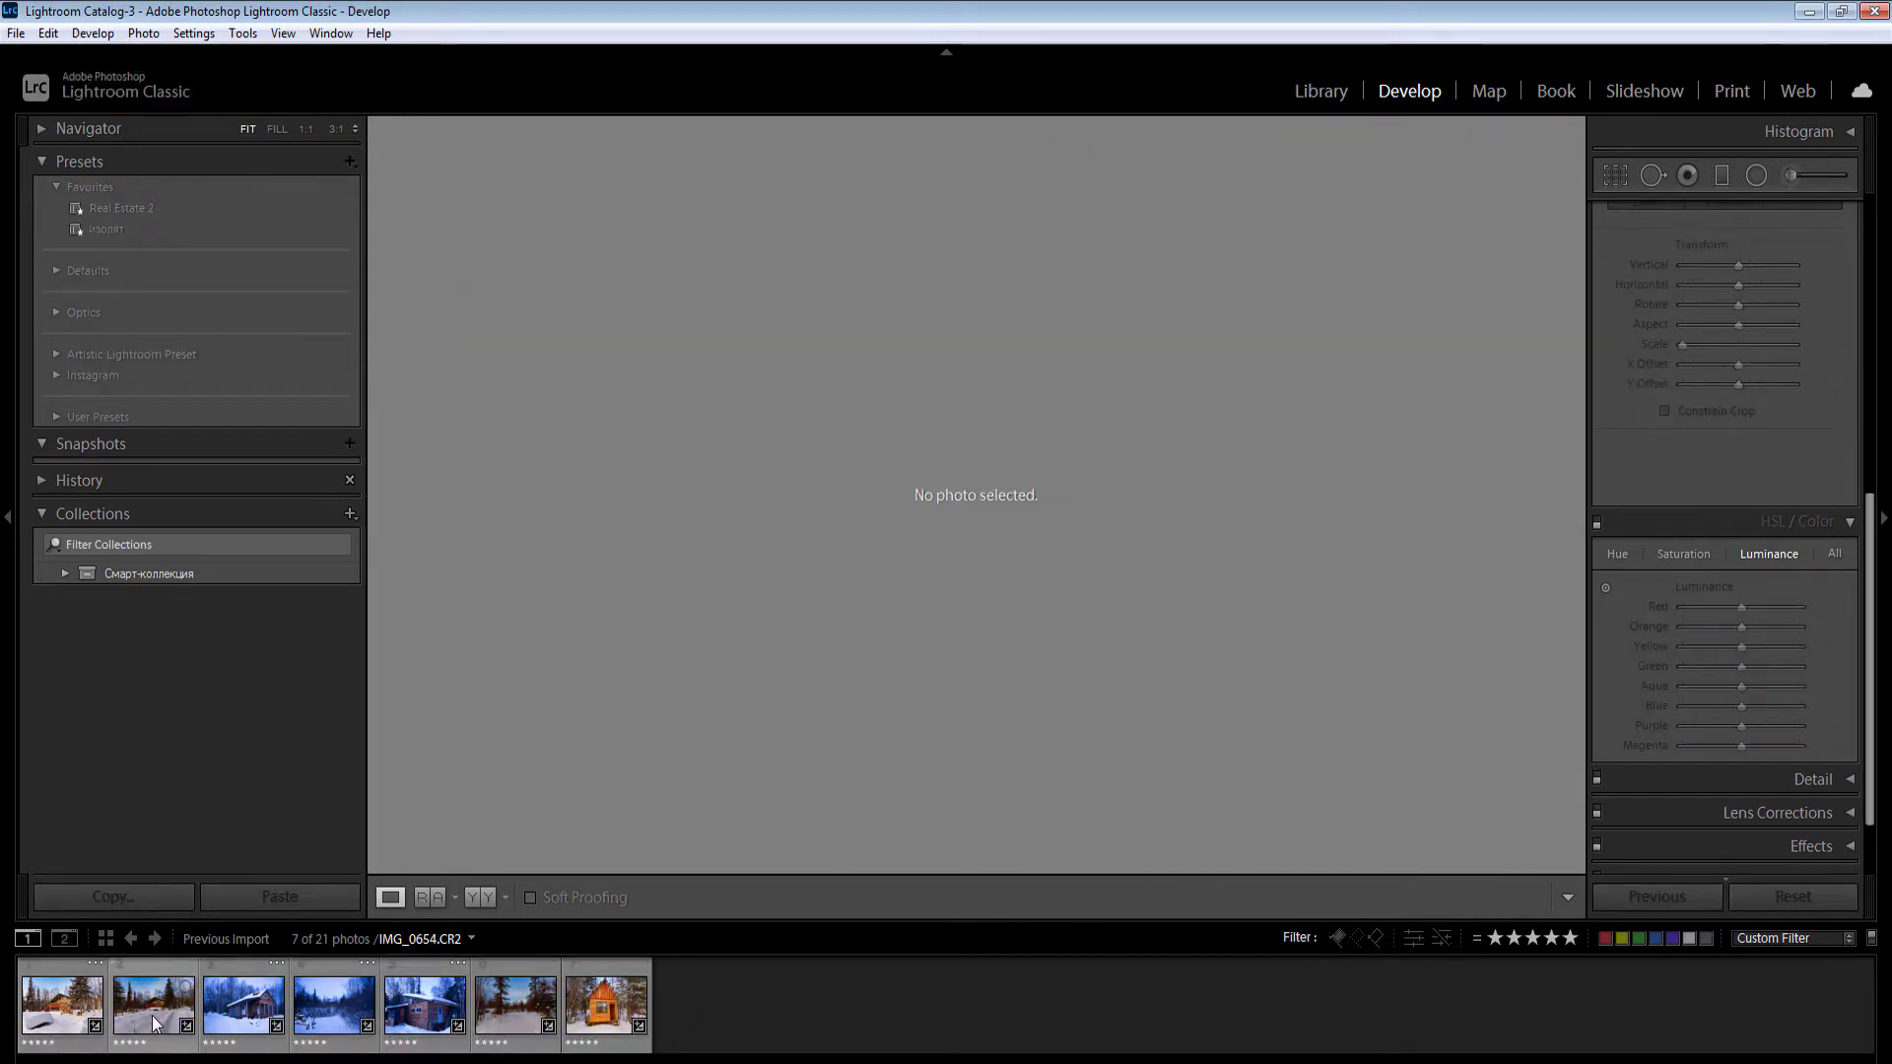
Step: Select the second photo, the house beyond the snowy driveway, and set its Exposure to 0.57
click(151, 1015)
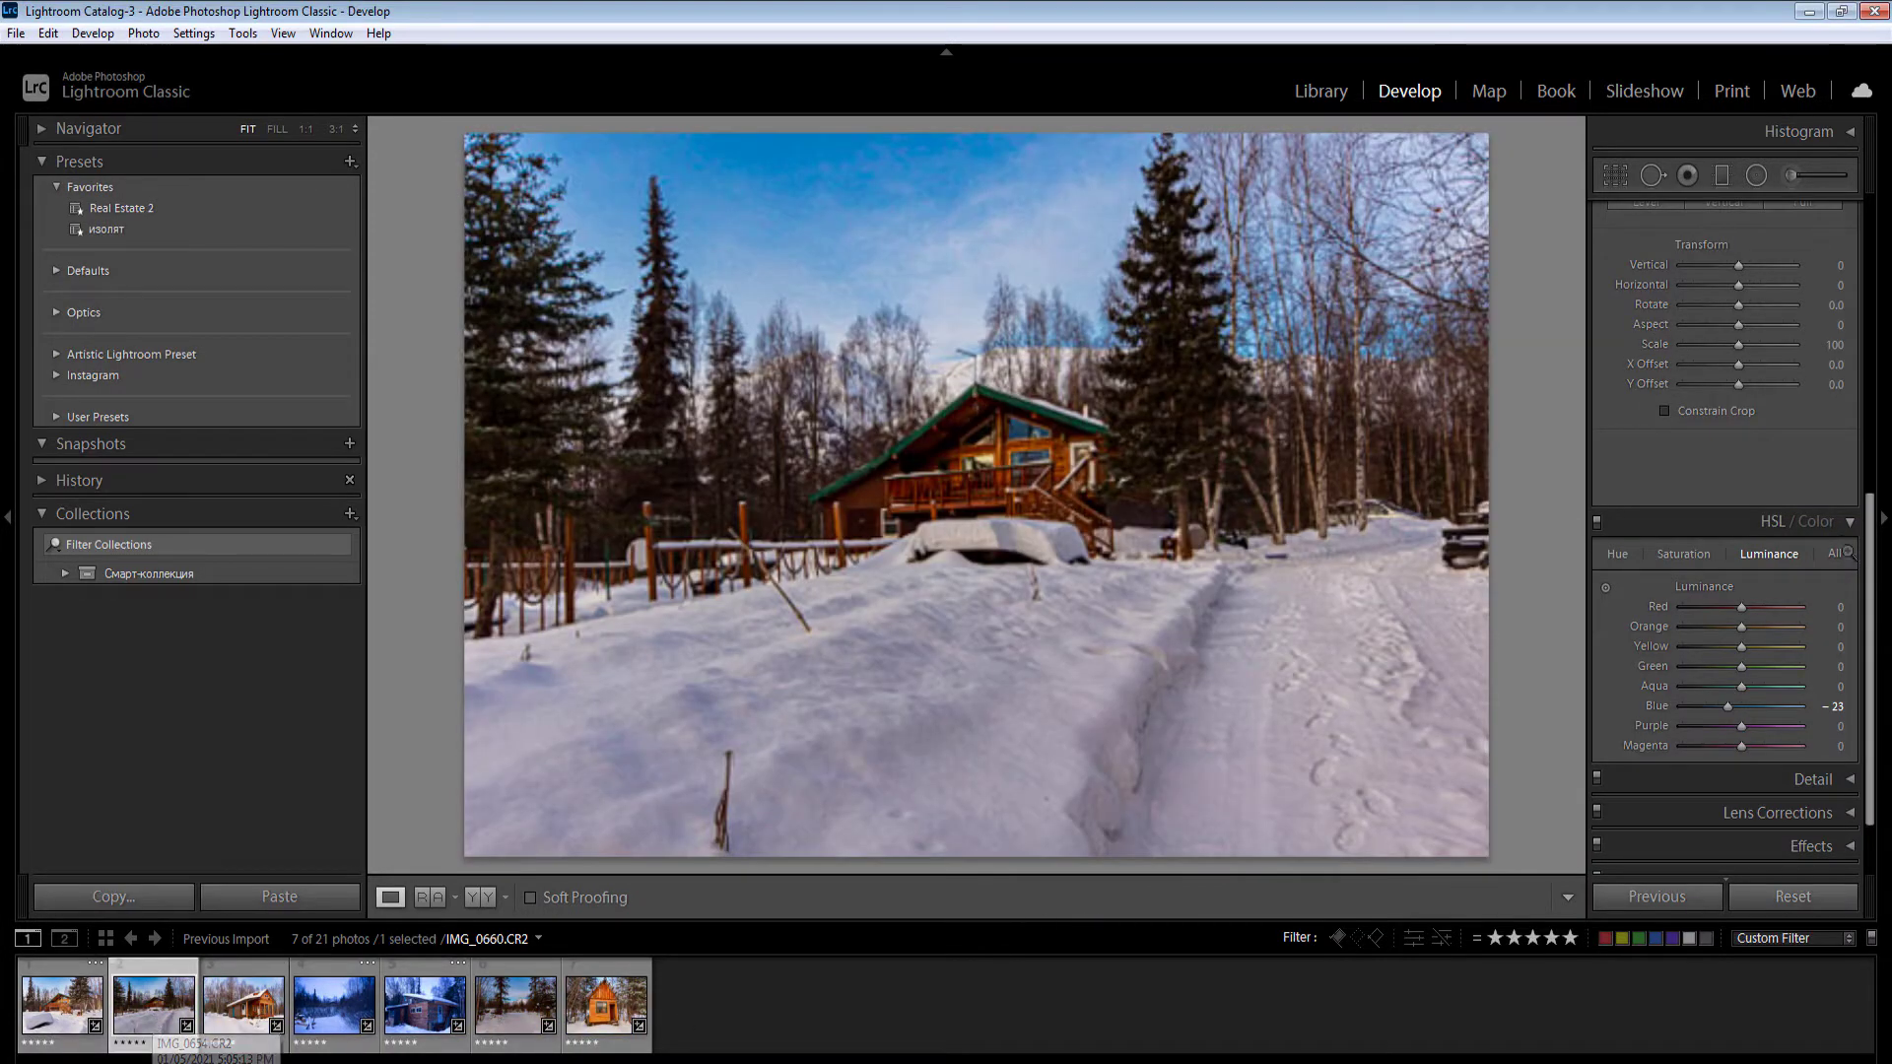
drag(1870, 578, 1879, 414)
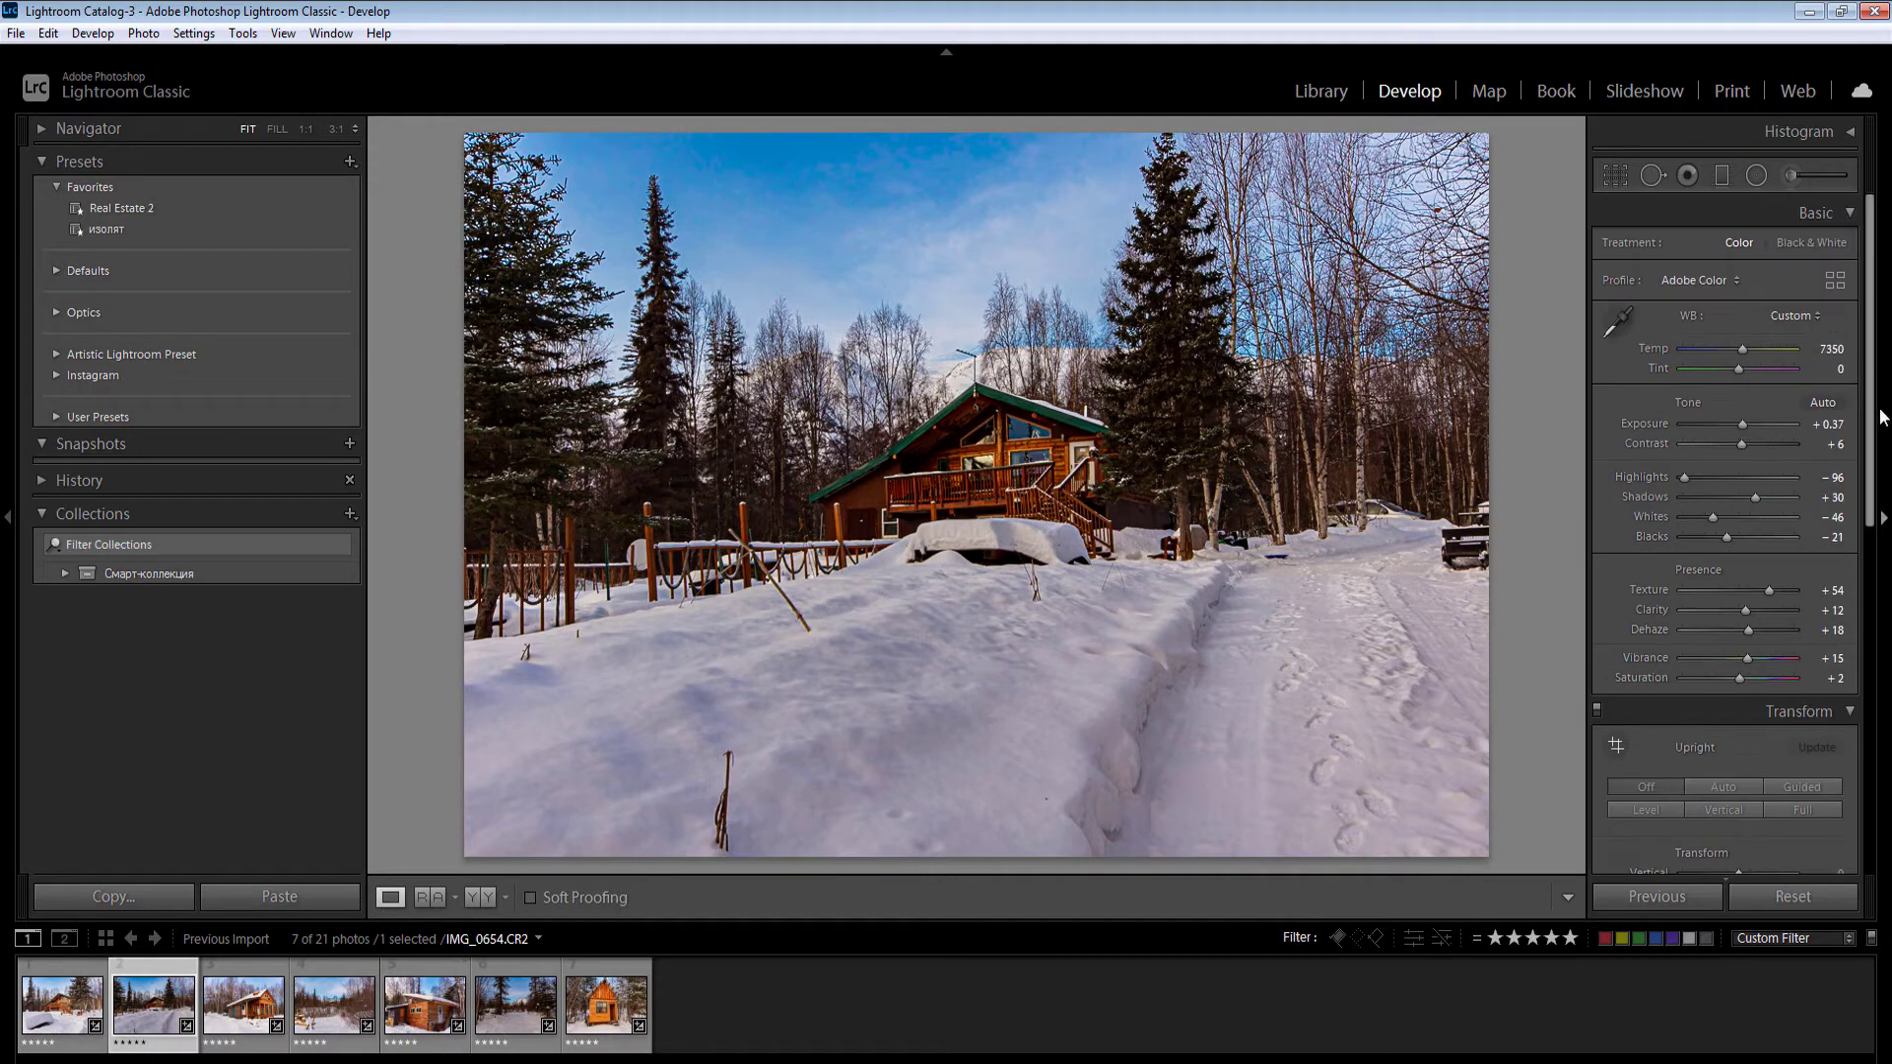
click(1828, 425)
text(0.57)
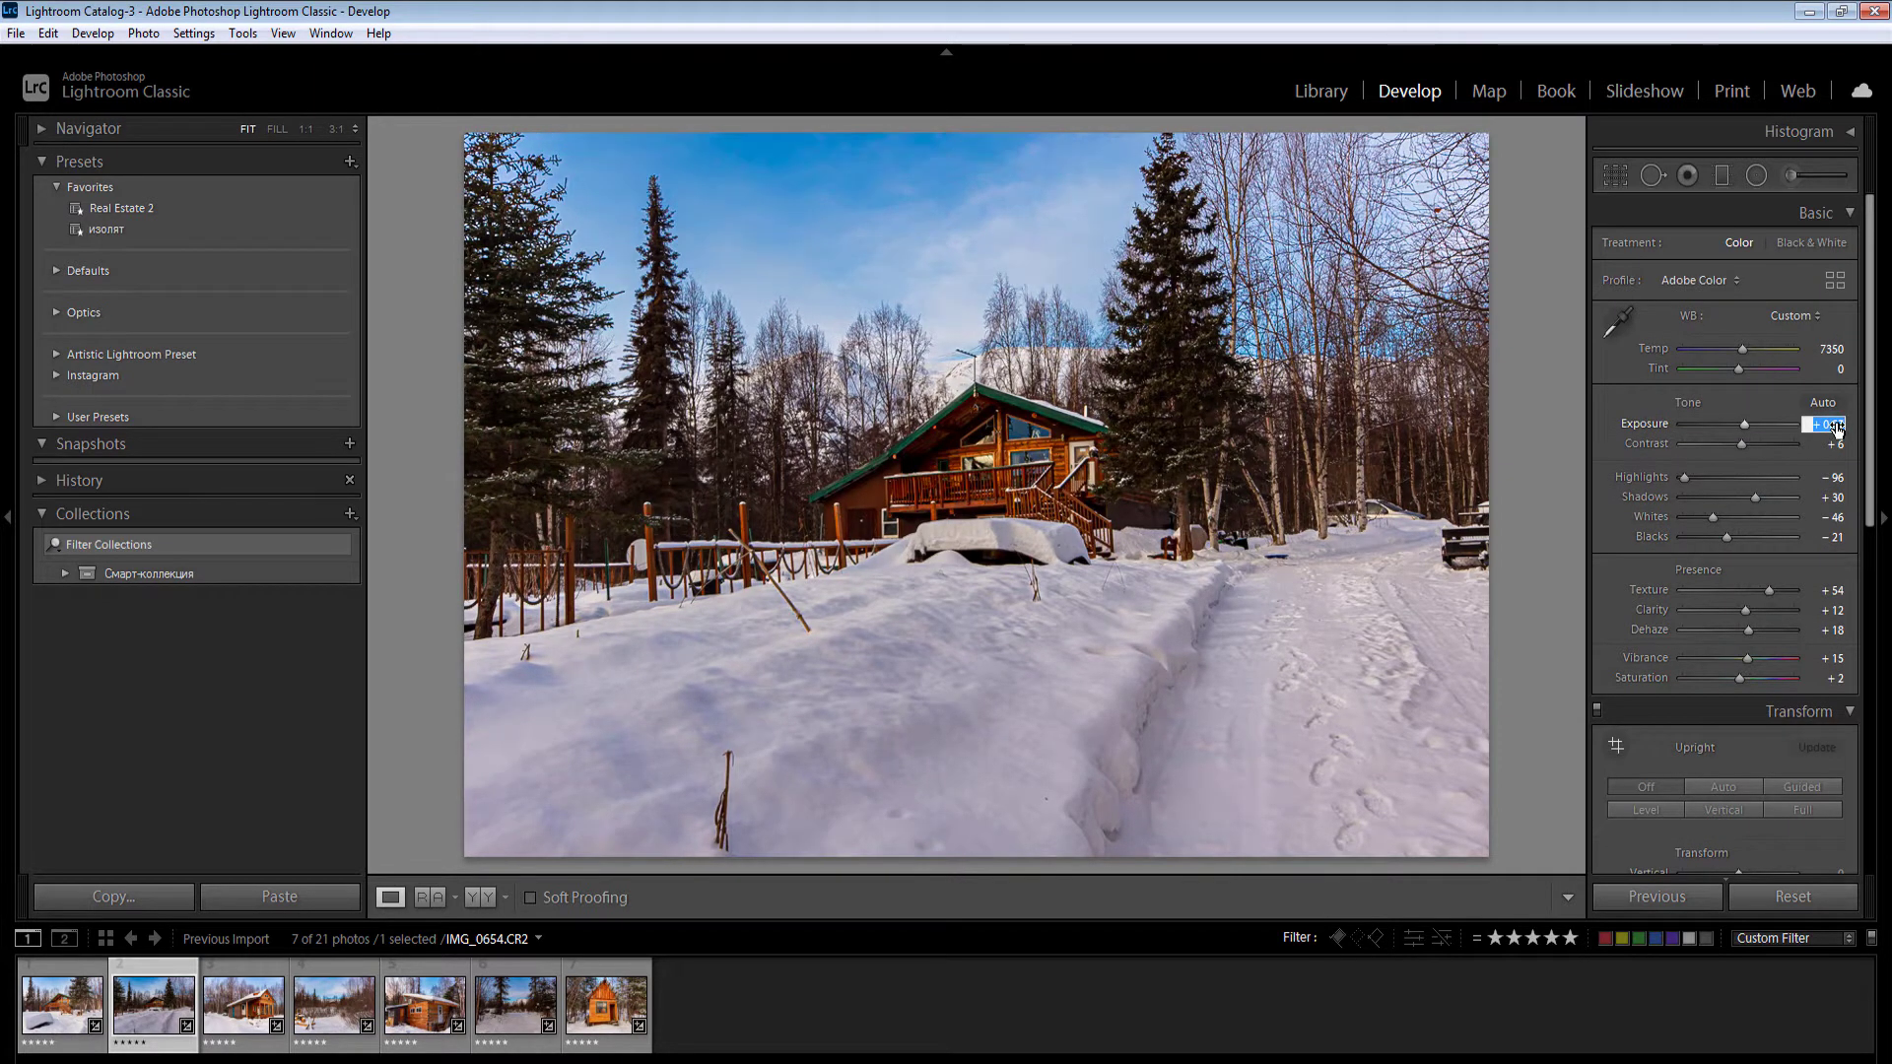
key(Return)
Step: Add radial filters to the second photo over the right-hand trees, the left-hand trees and the house
key(shift+m)
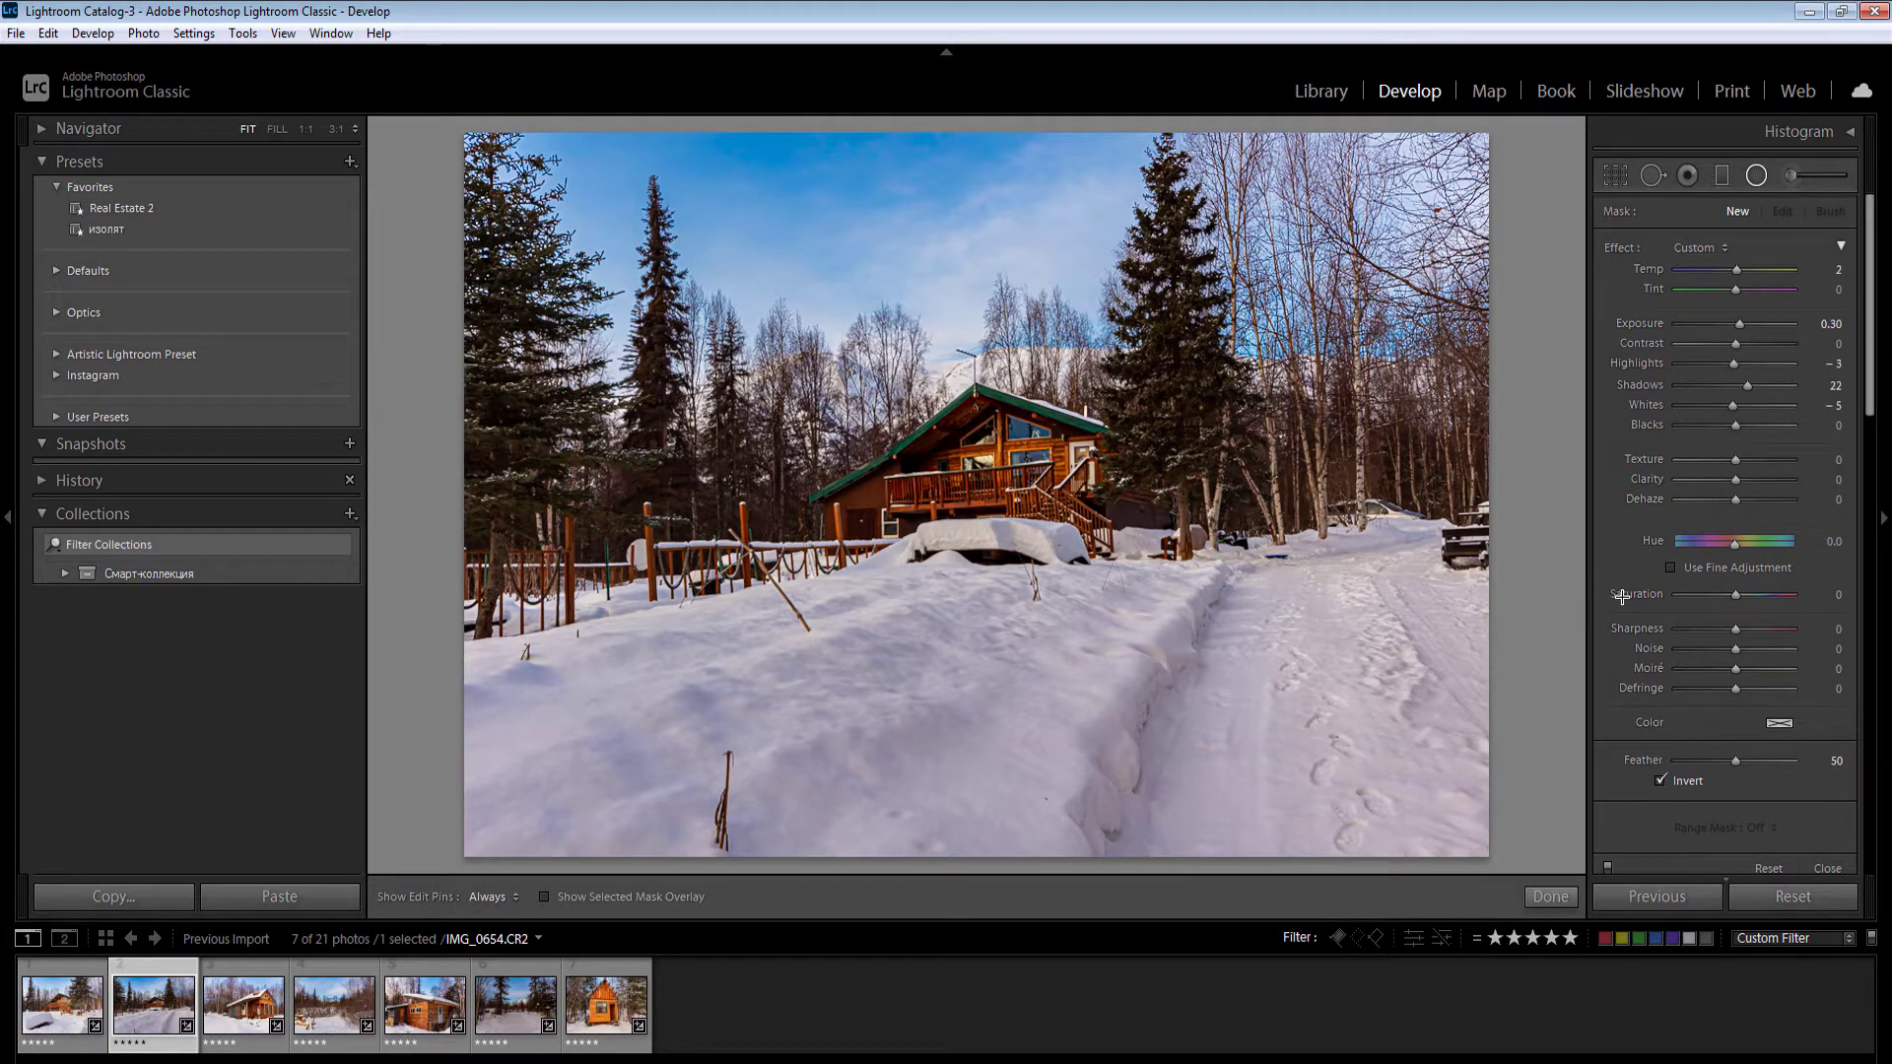
drag(1308, 464, 1621, 596)
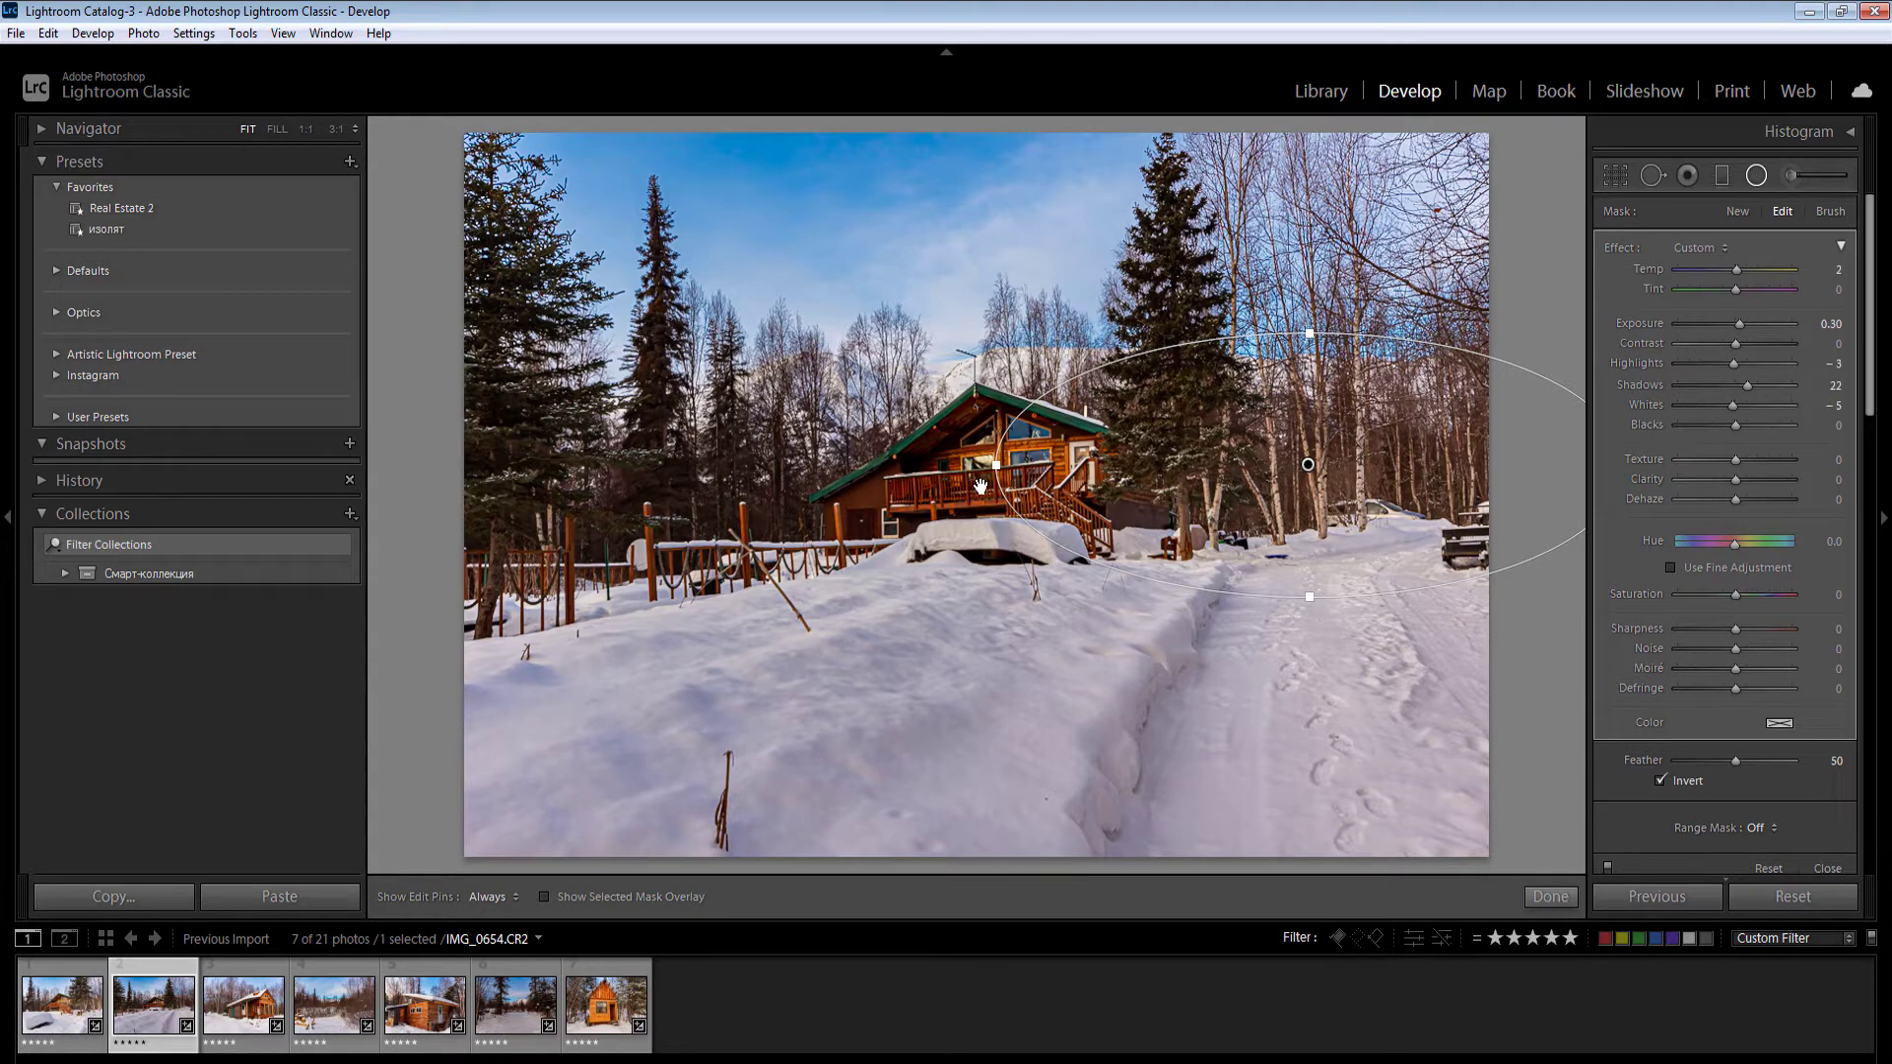
key(ctrl+z)
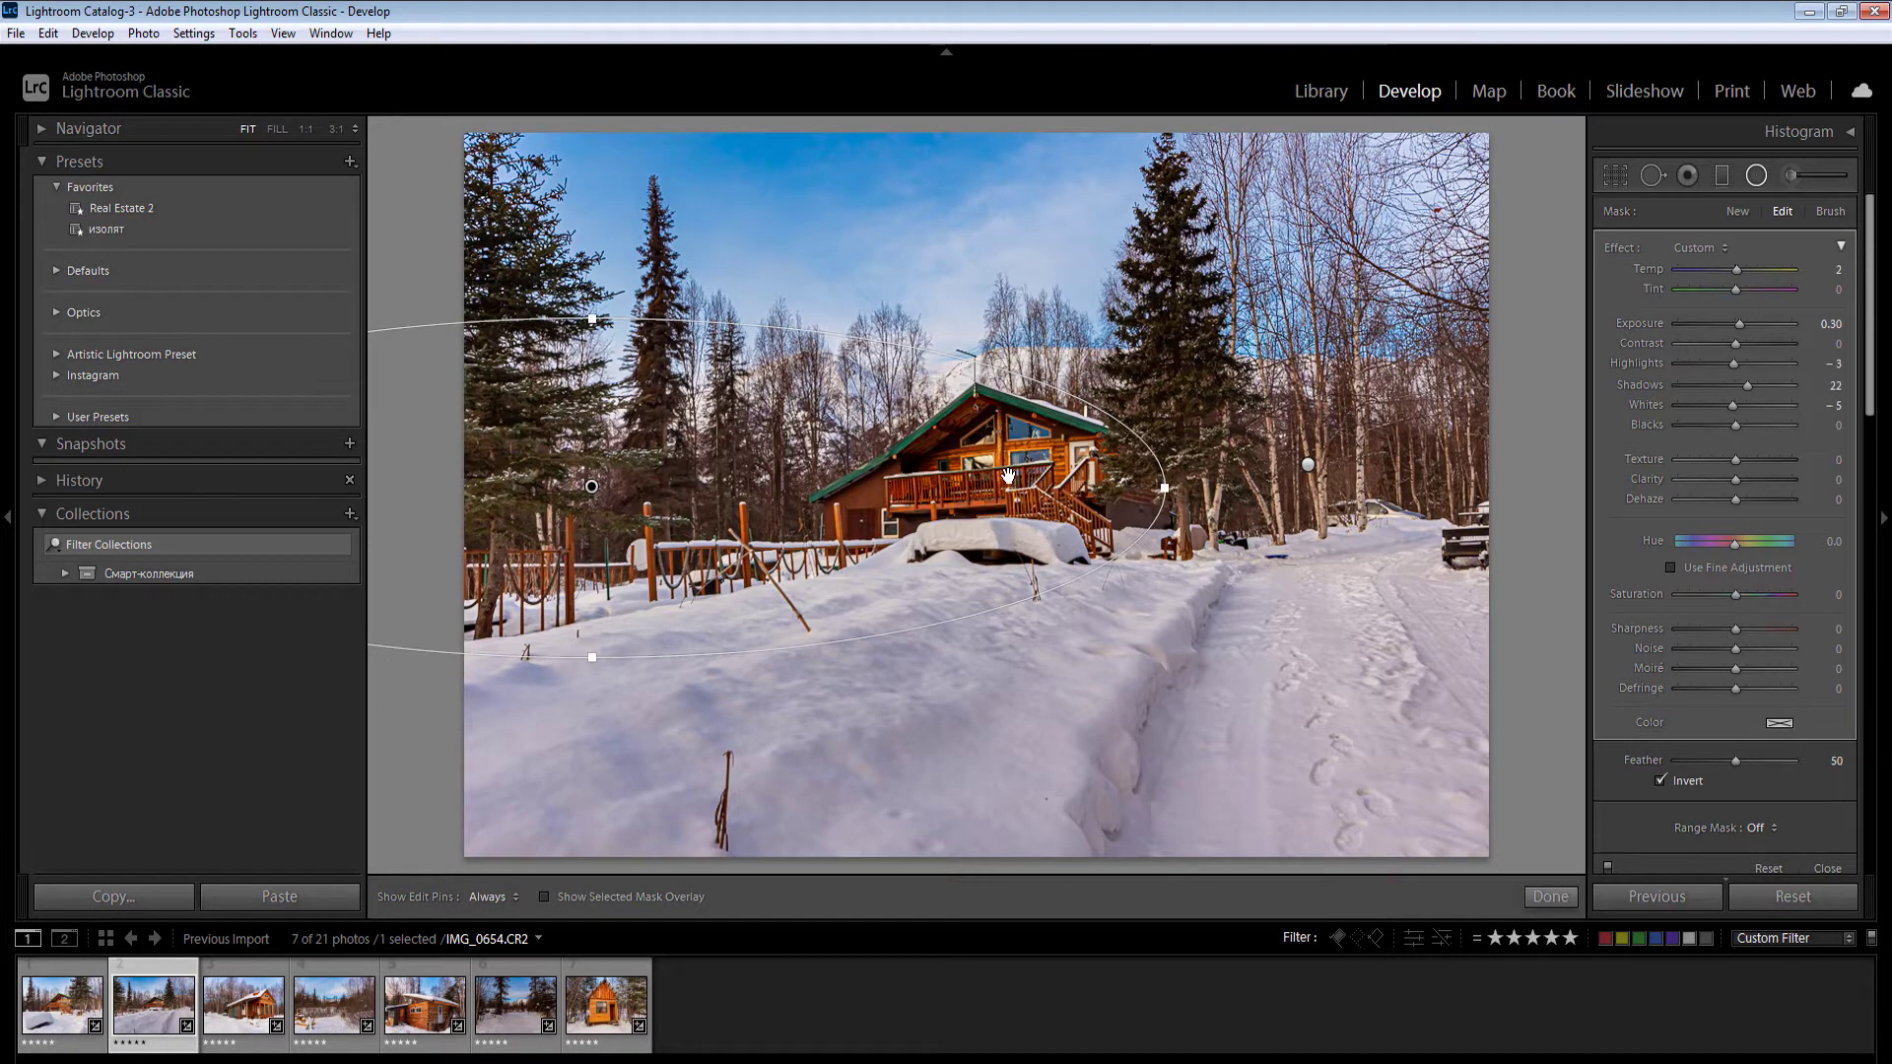
key(Return)
drag(1005, 476, 1259, 571)
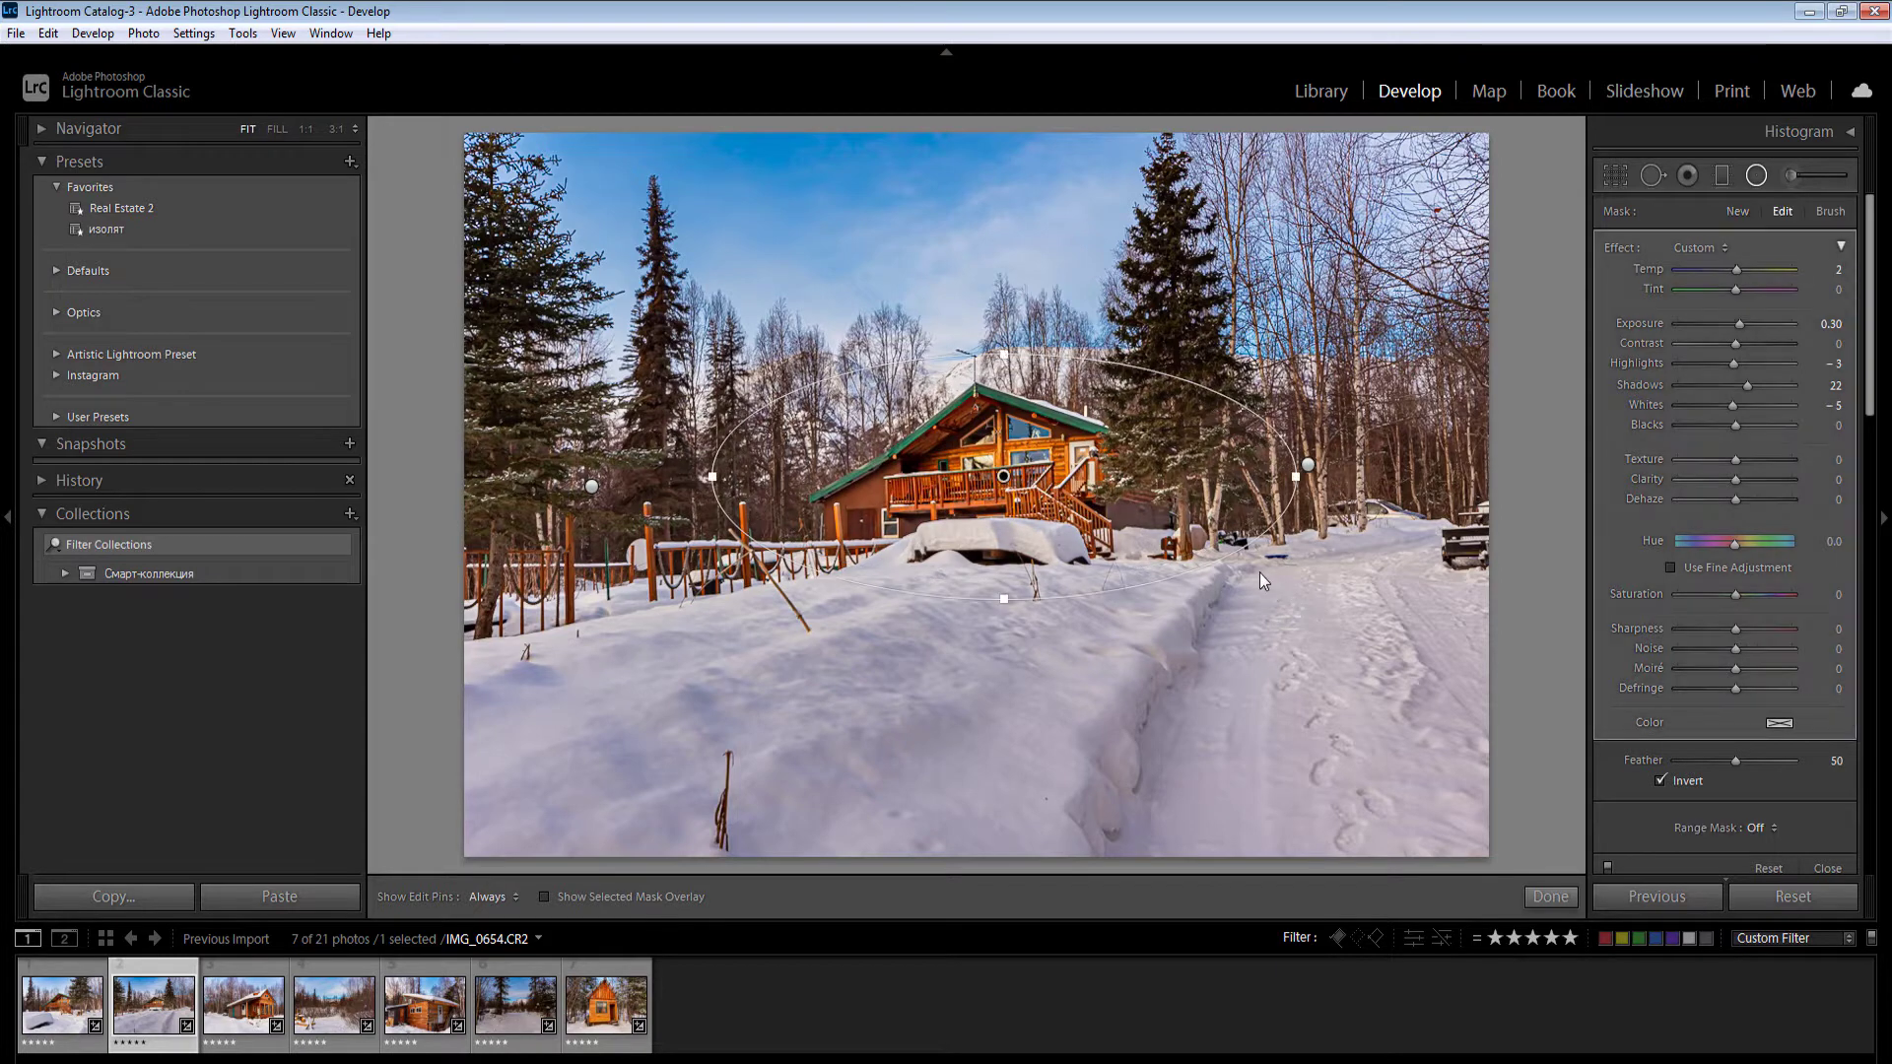
Step: Go to the third photo and add a large radial filter centred on the cabin
key(Right)
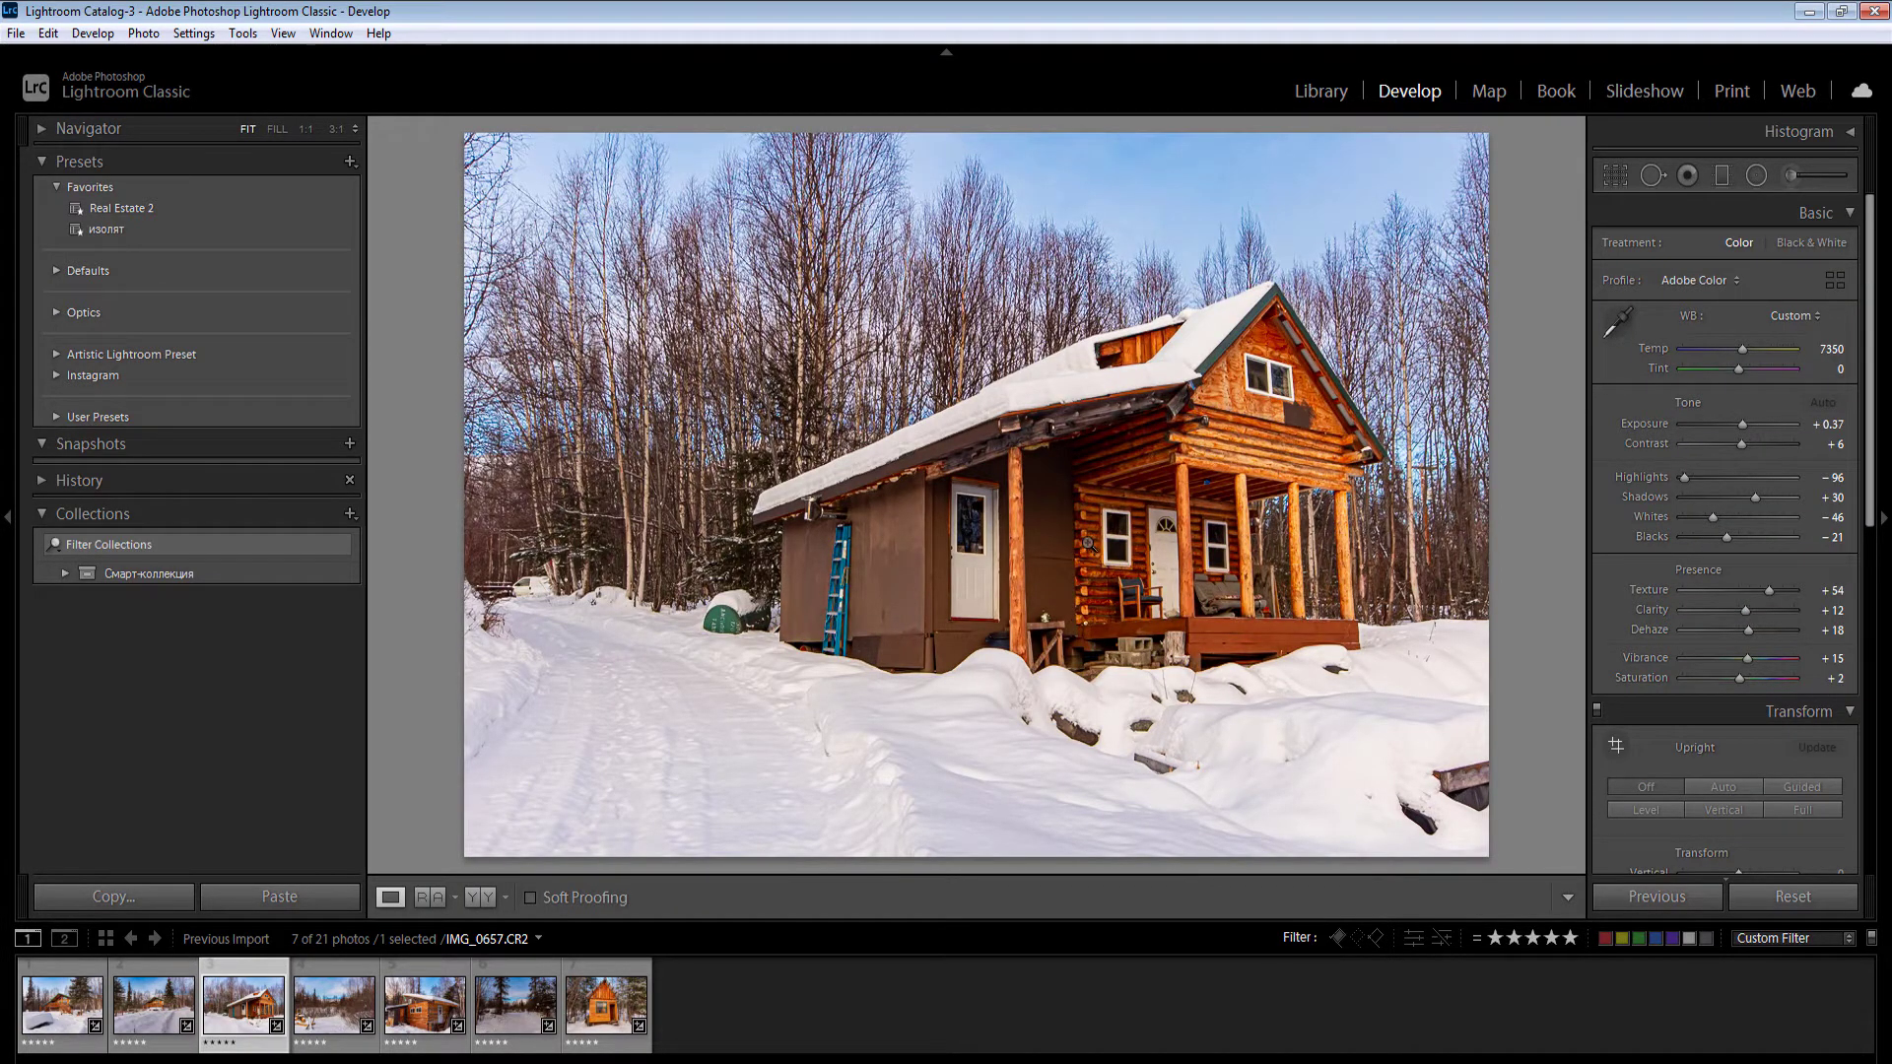
key(shift+m)
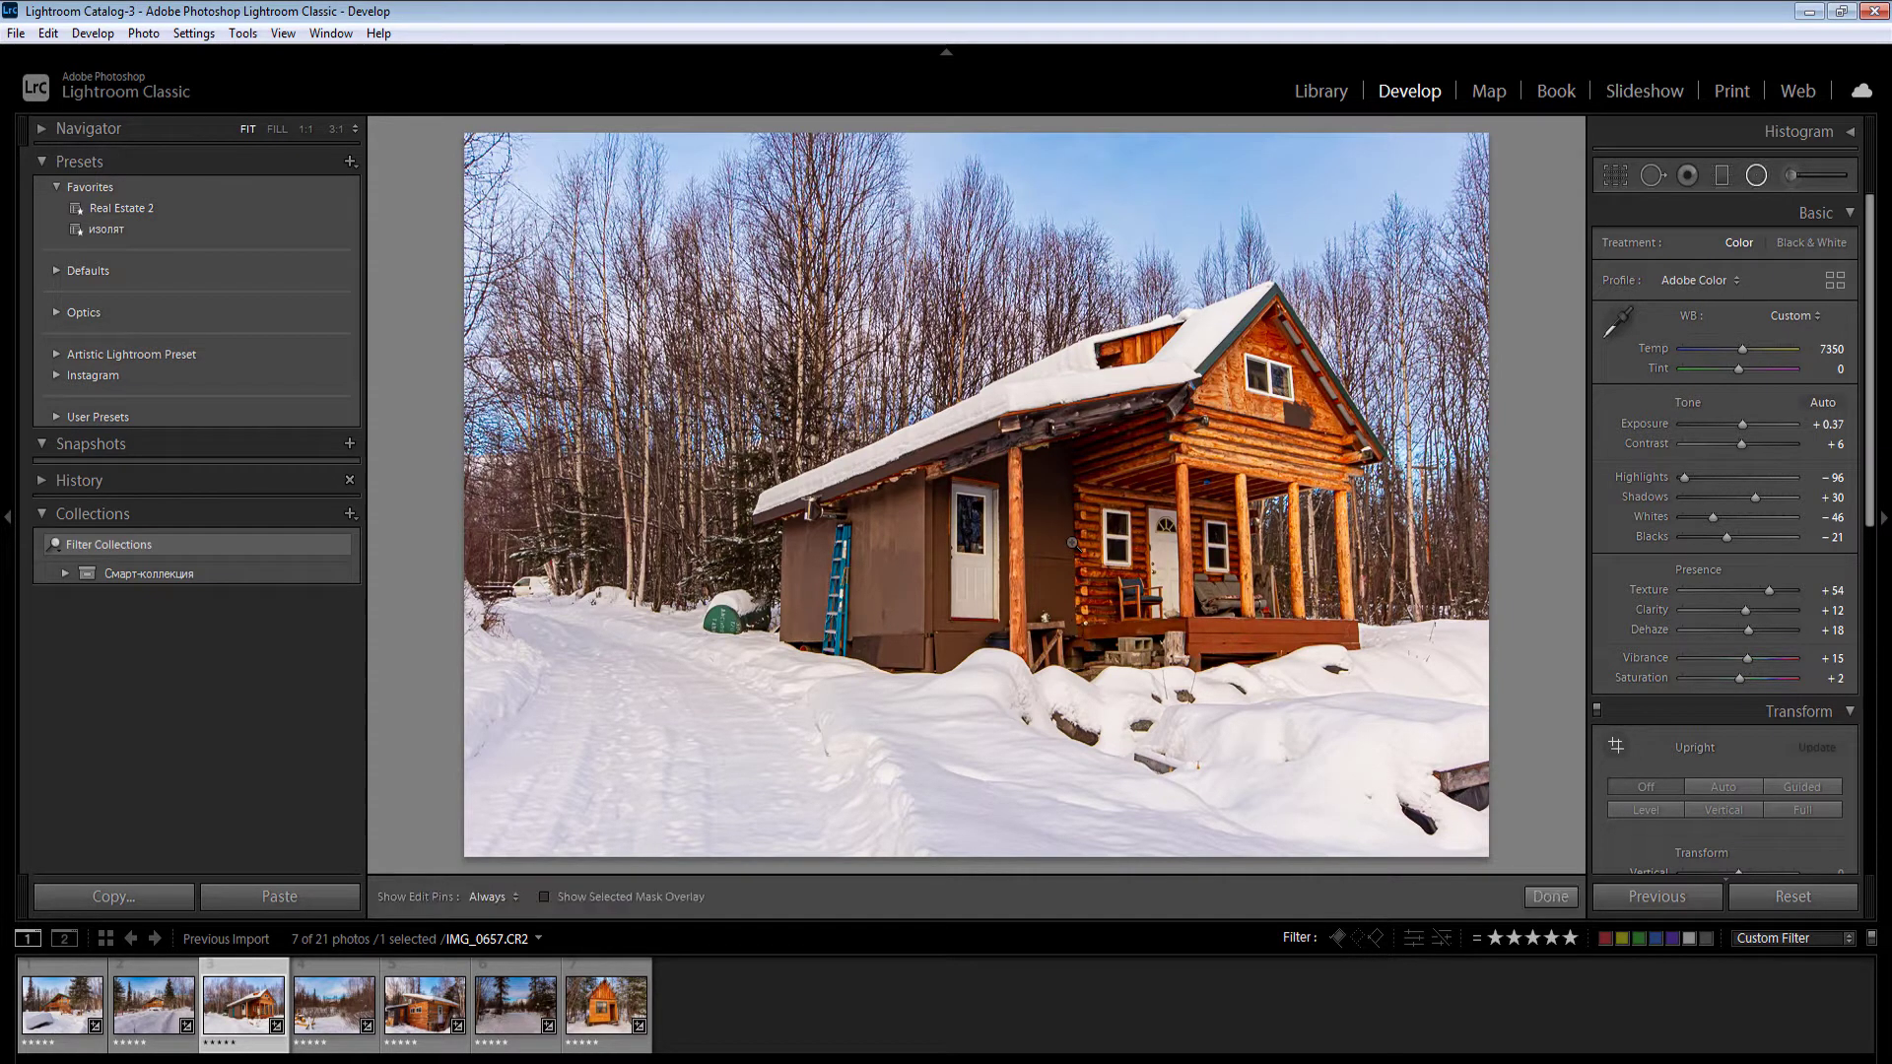
drag(1072, 542, 1441, 733)
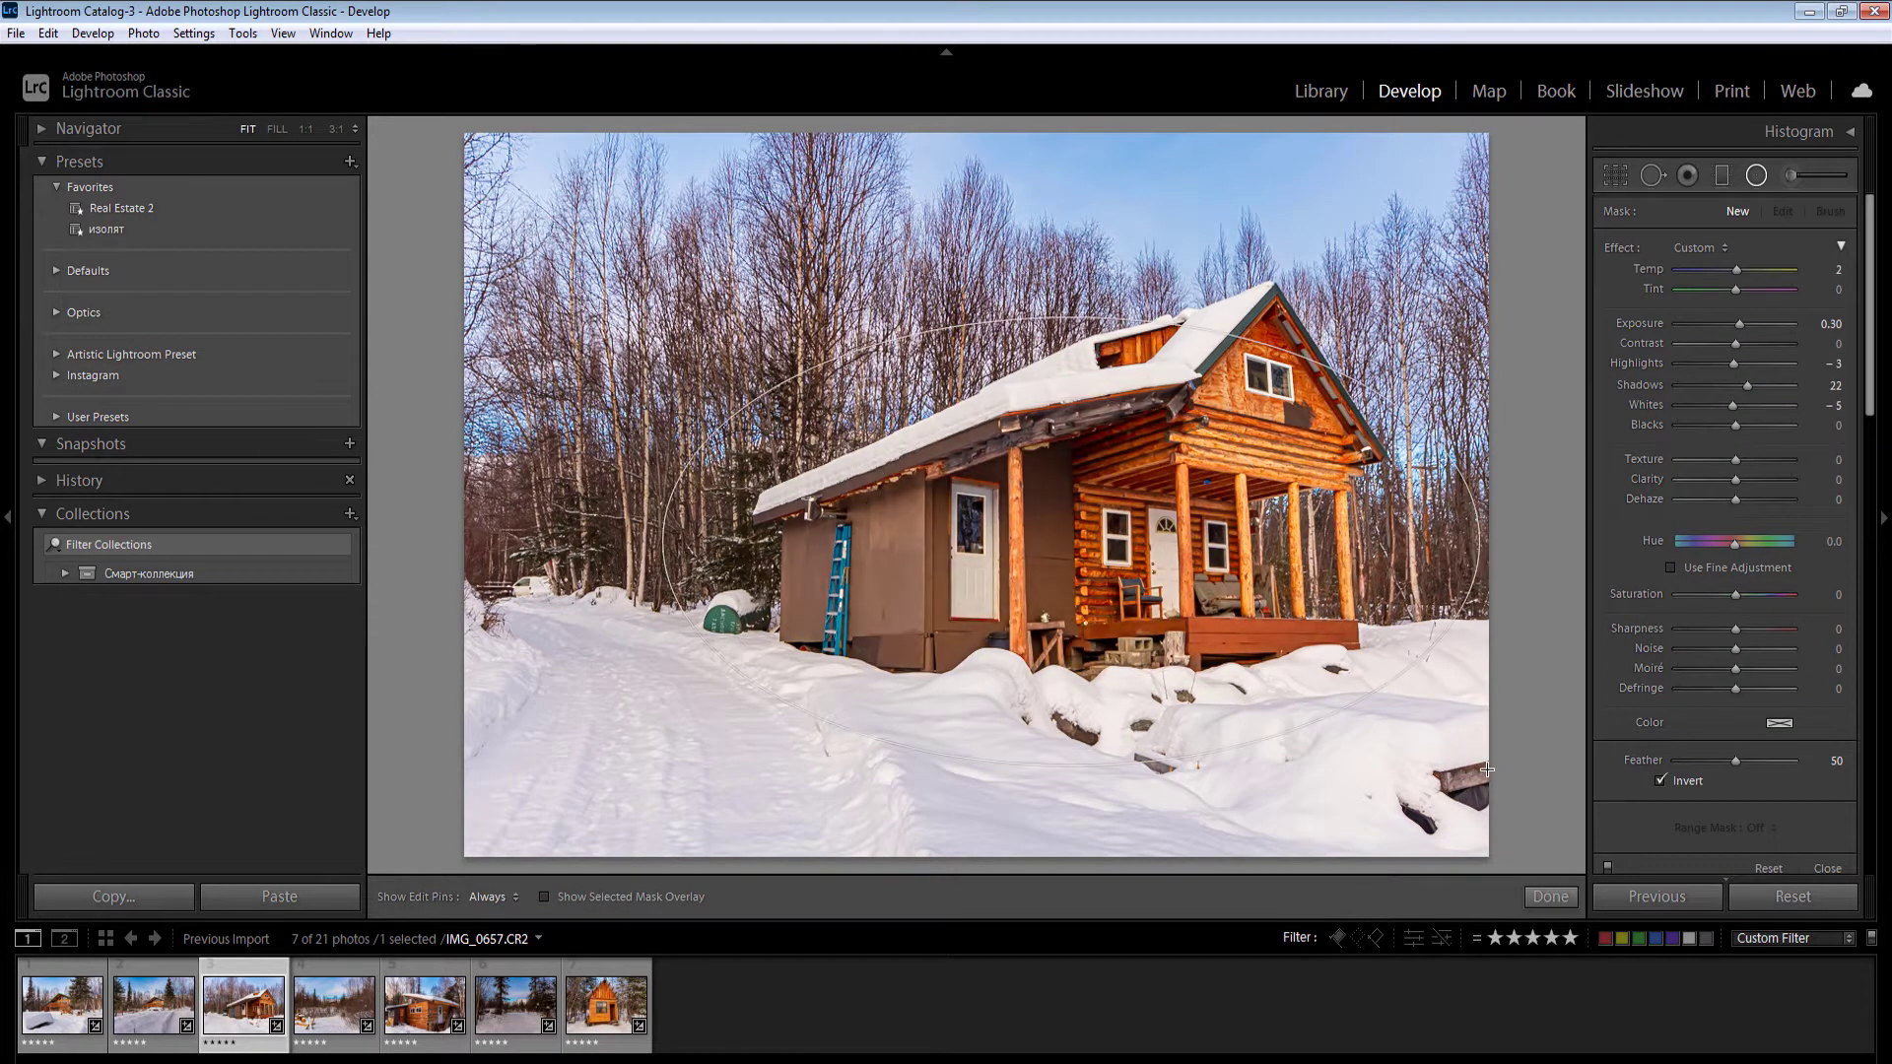
key(shift+m)
Step: Set the fourth photo's Exposure to +0.47 and add radial filters over the house, the right-hand bushes and the left-hand trees
key(Right)
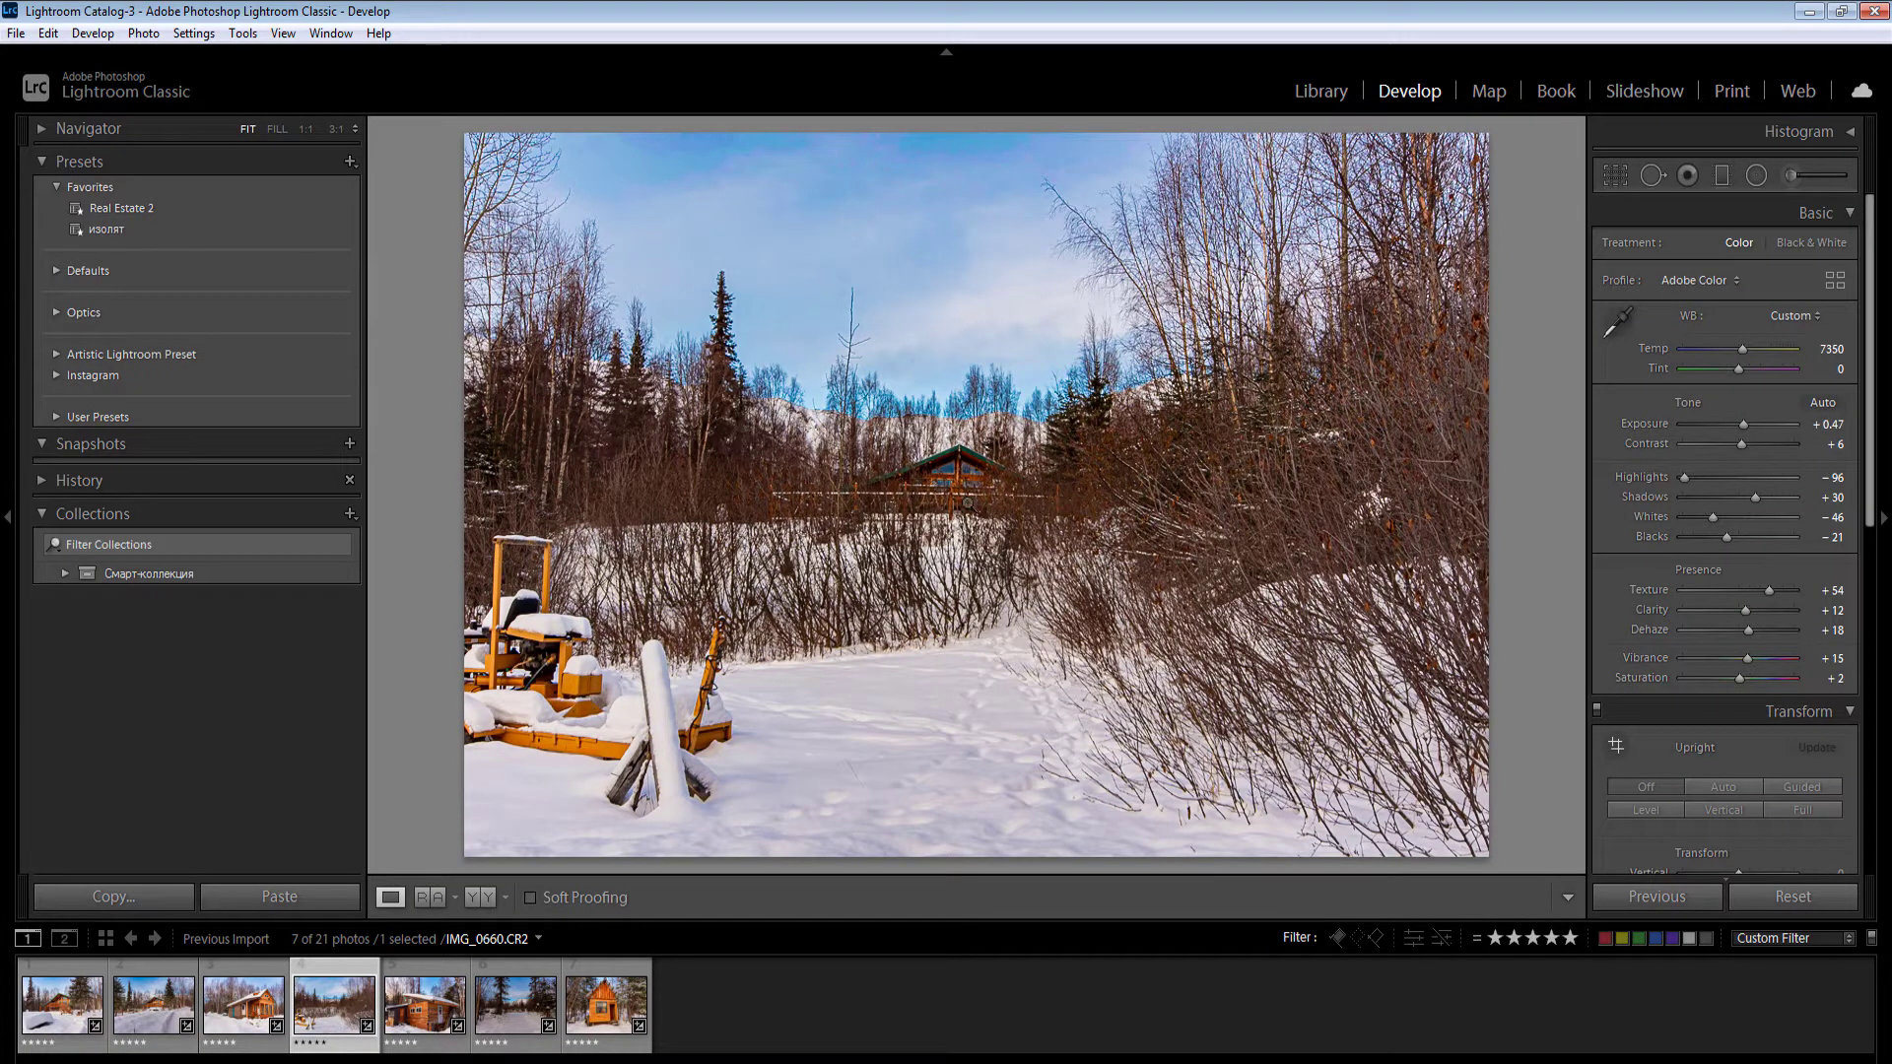
key(shift+m)
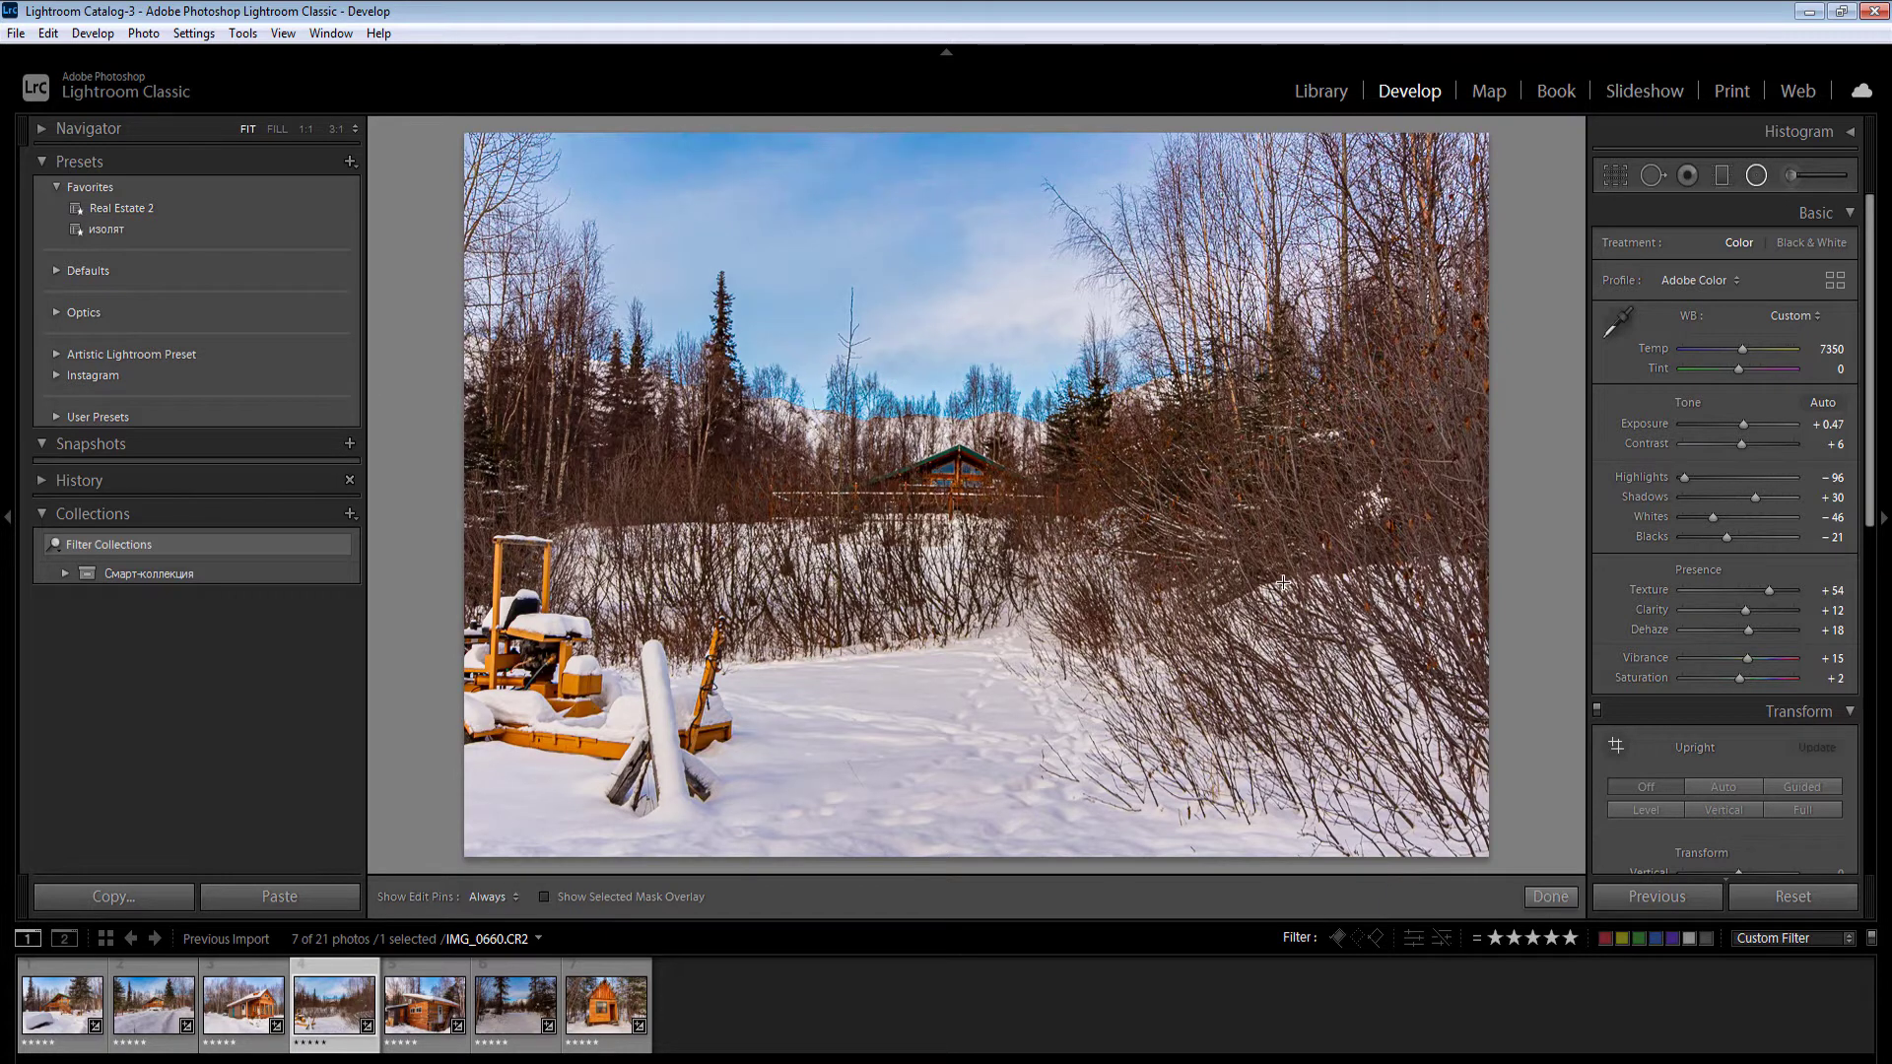
drag(1384, 509, 1701, 835)
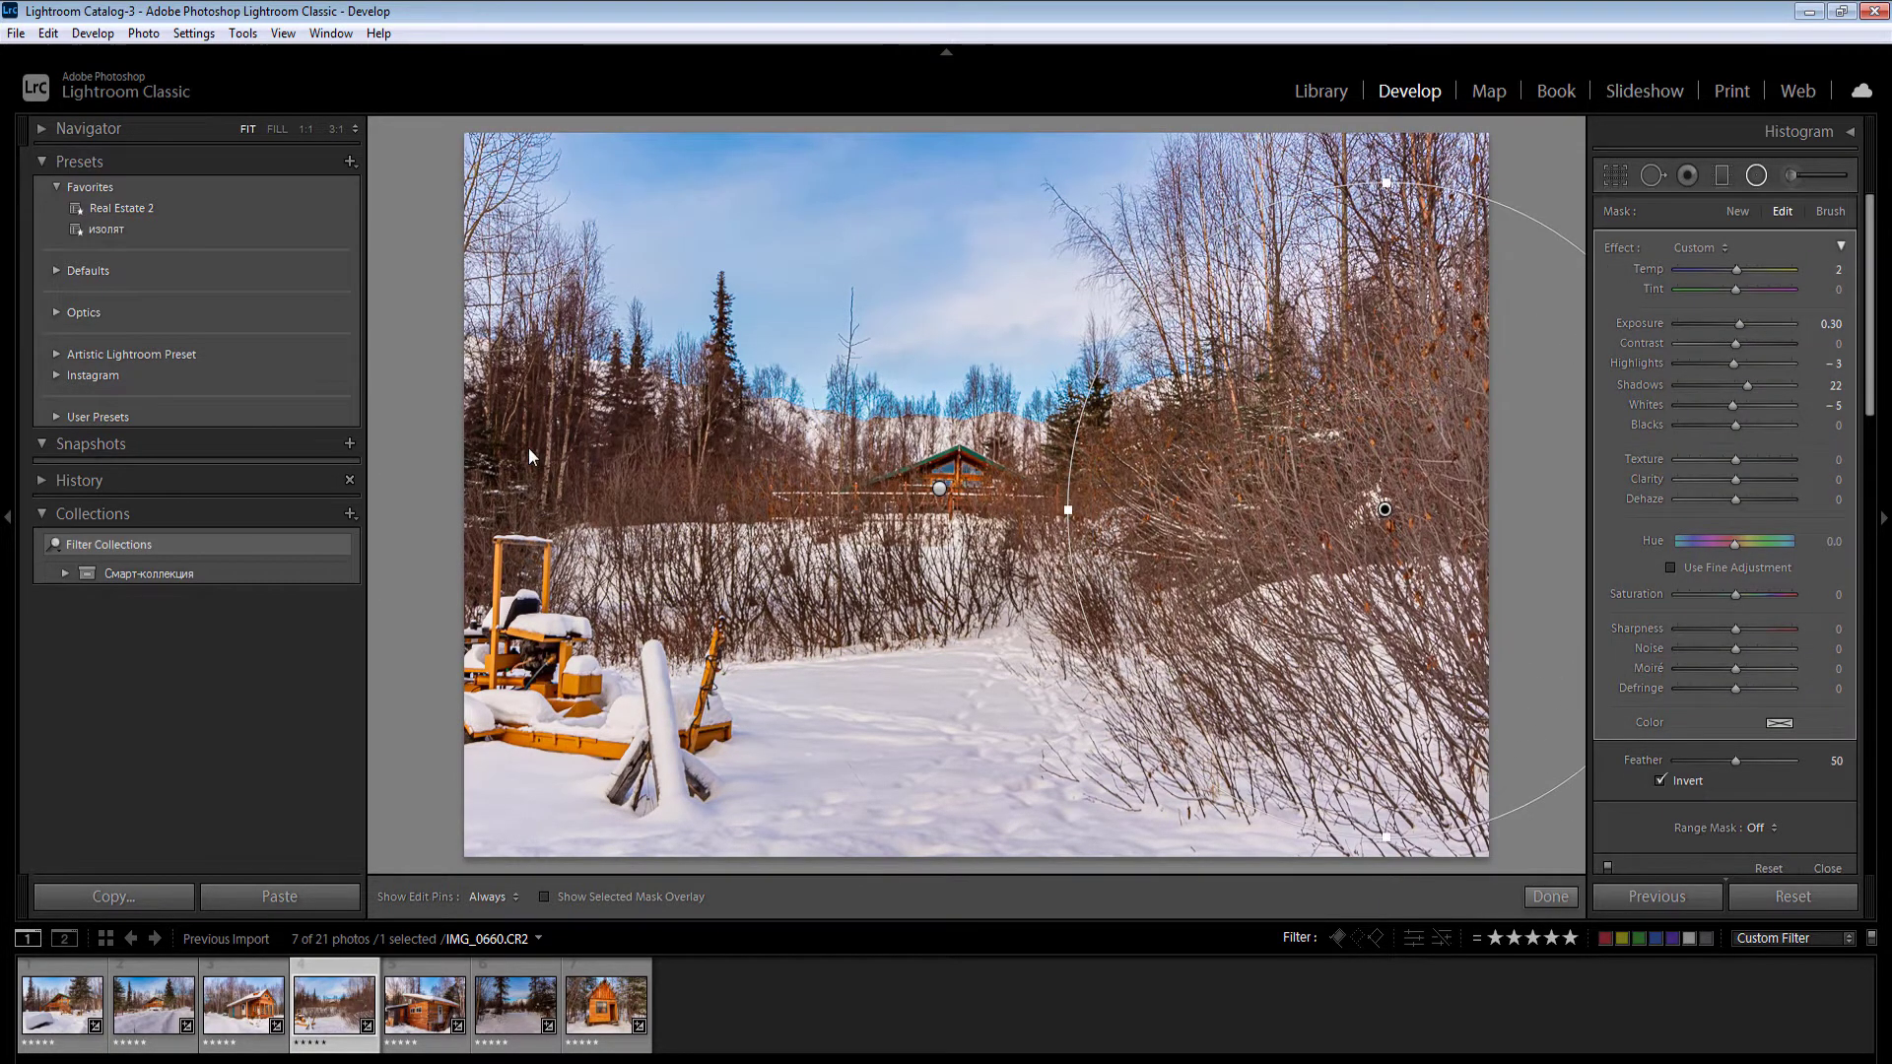
drag(526, 446, 829, 565)
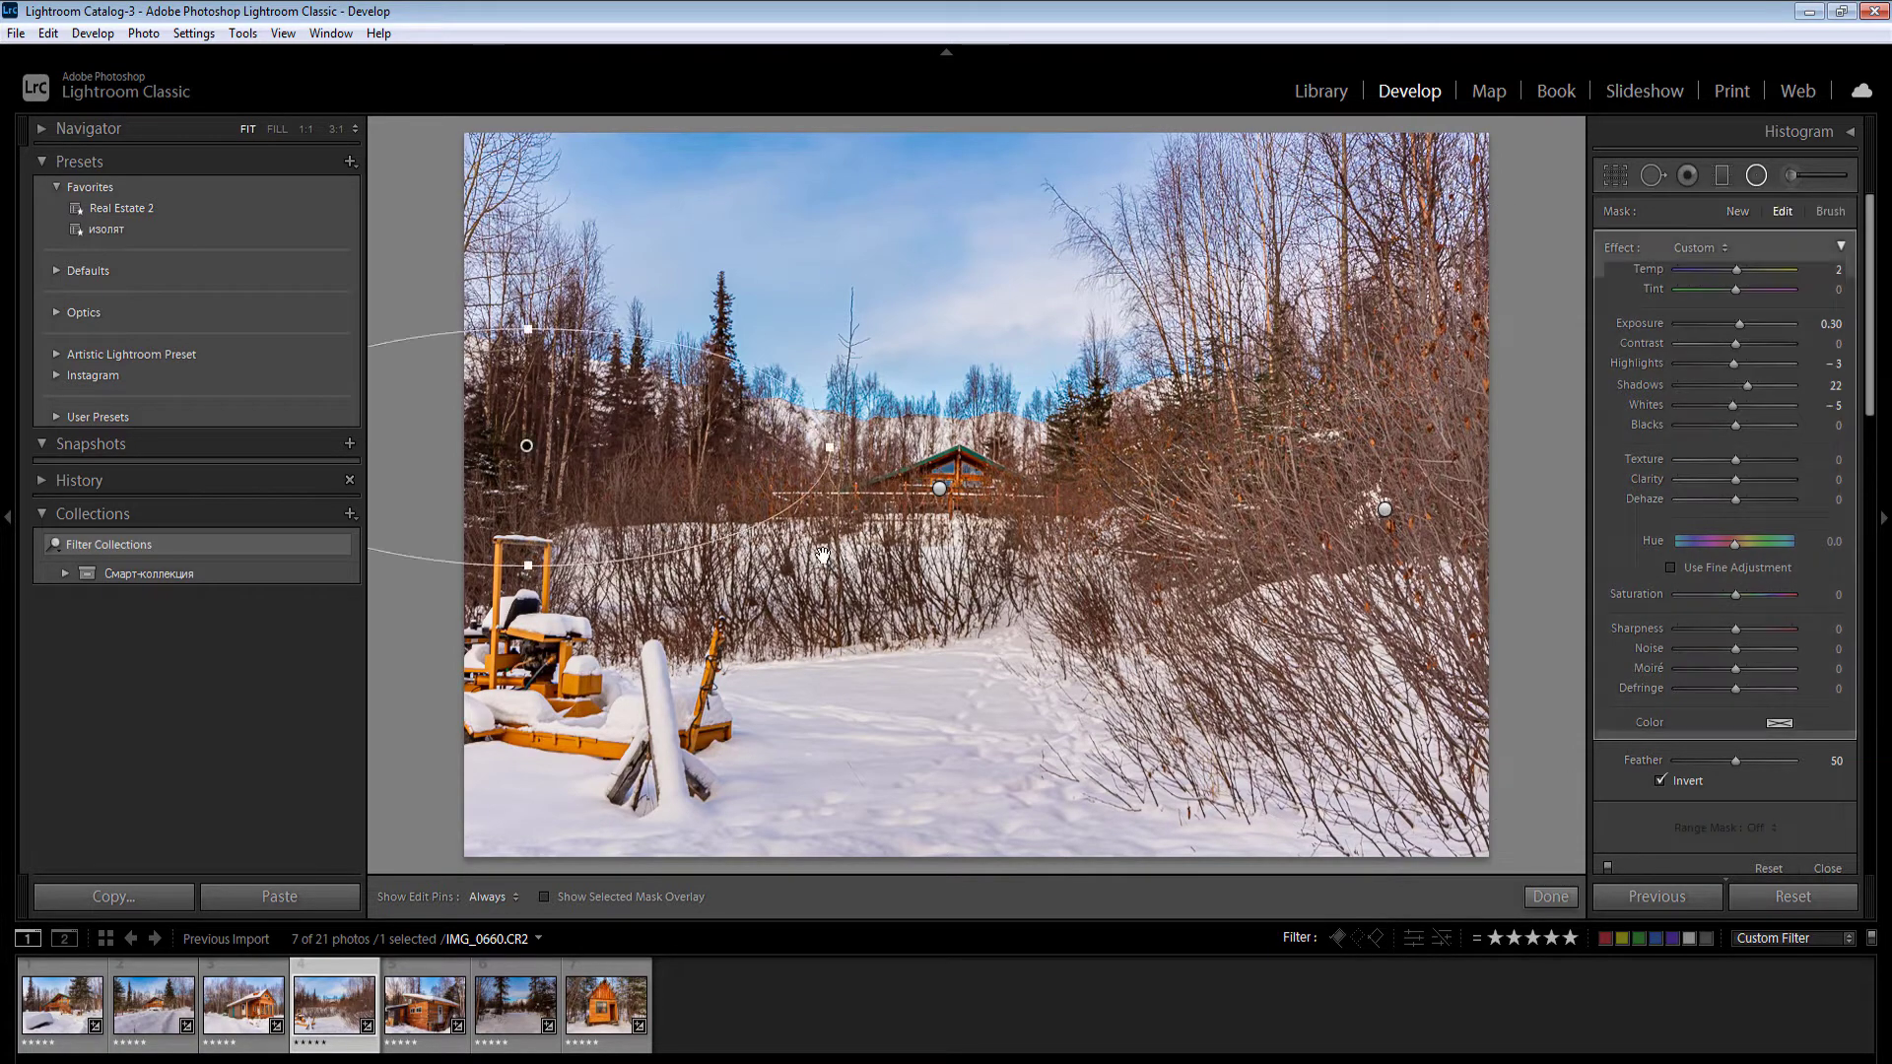
key(Return)
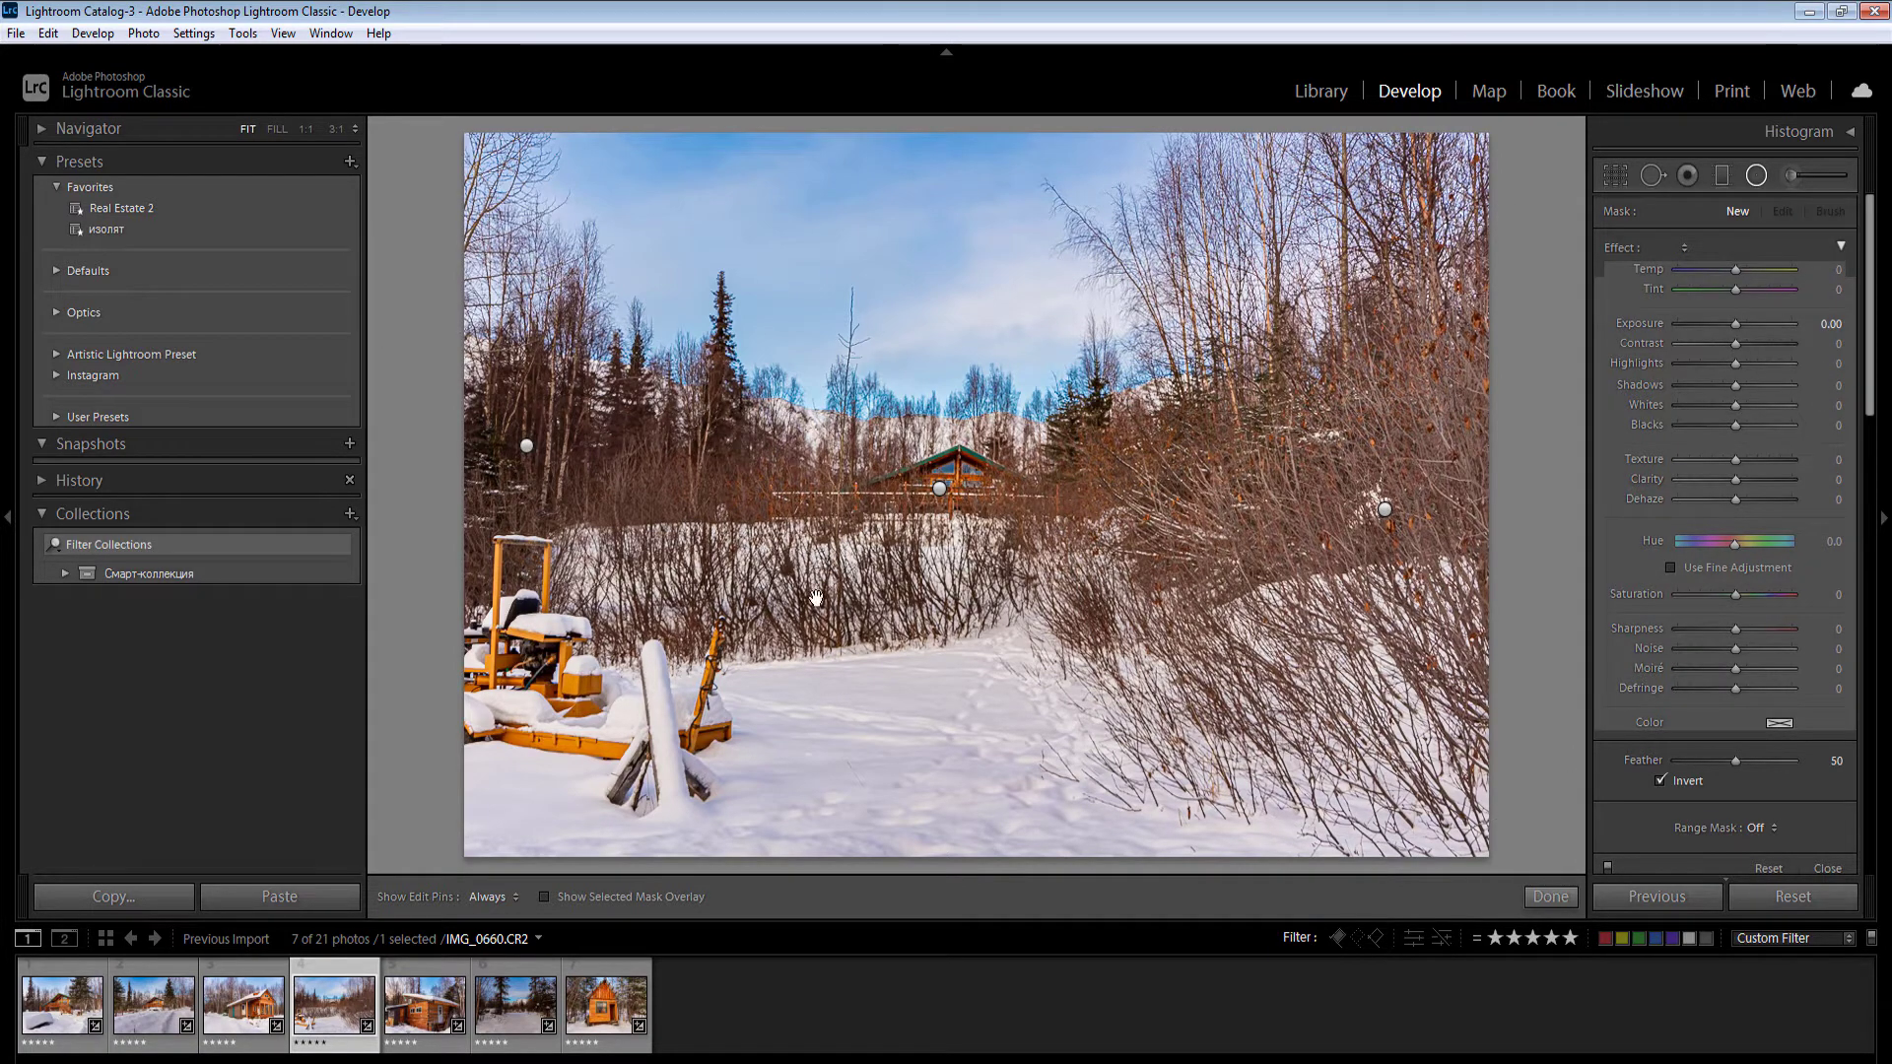
Step: Go to the fifth photo and add a large radial filter over the log cabin's white-door side
key(Right)
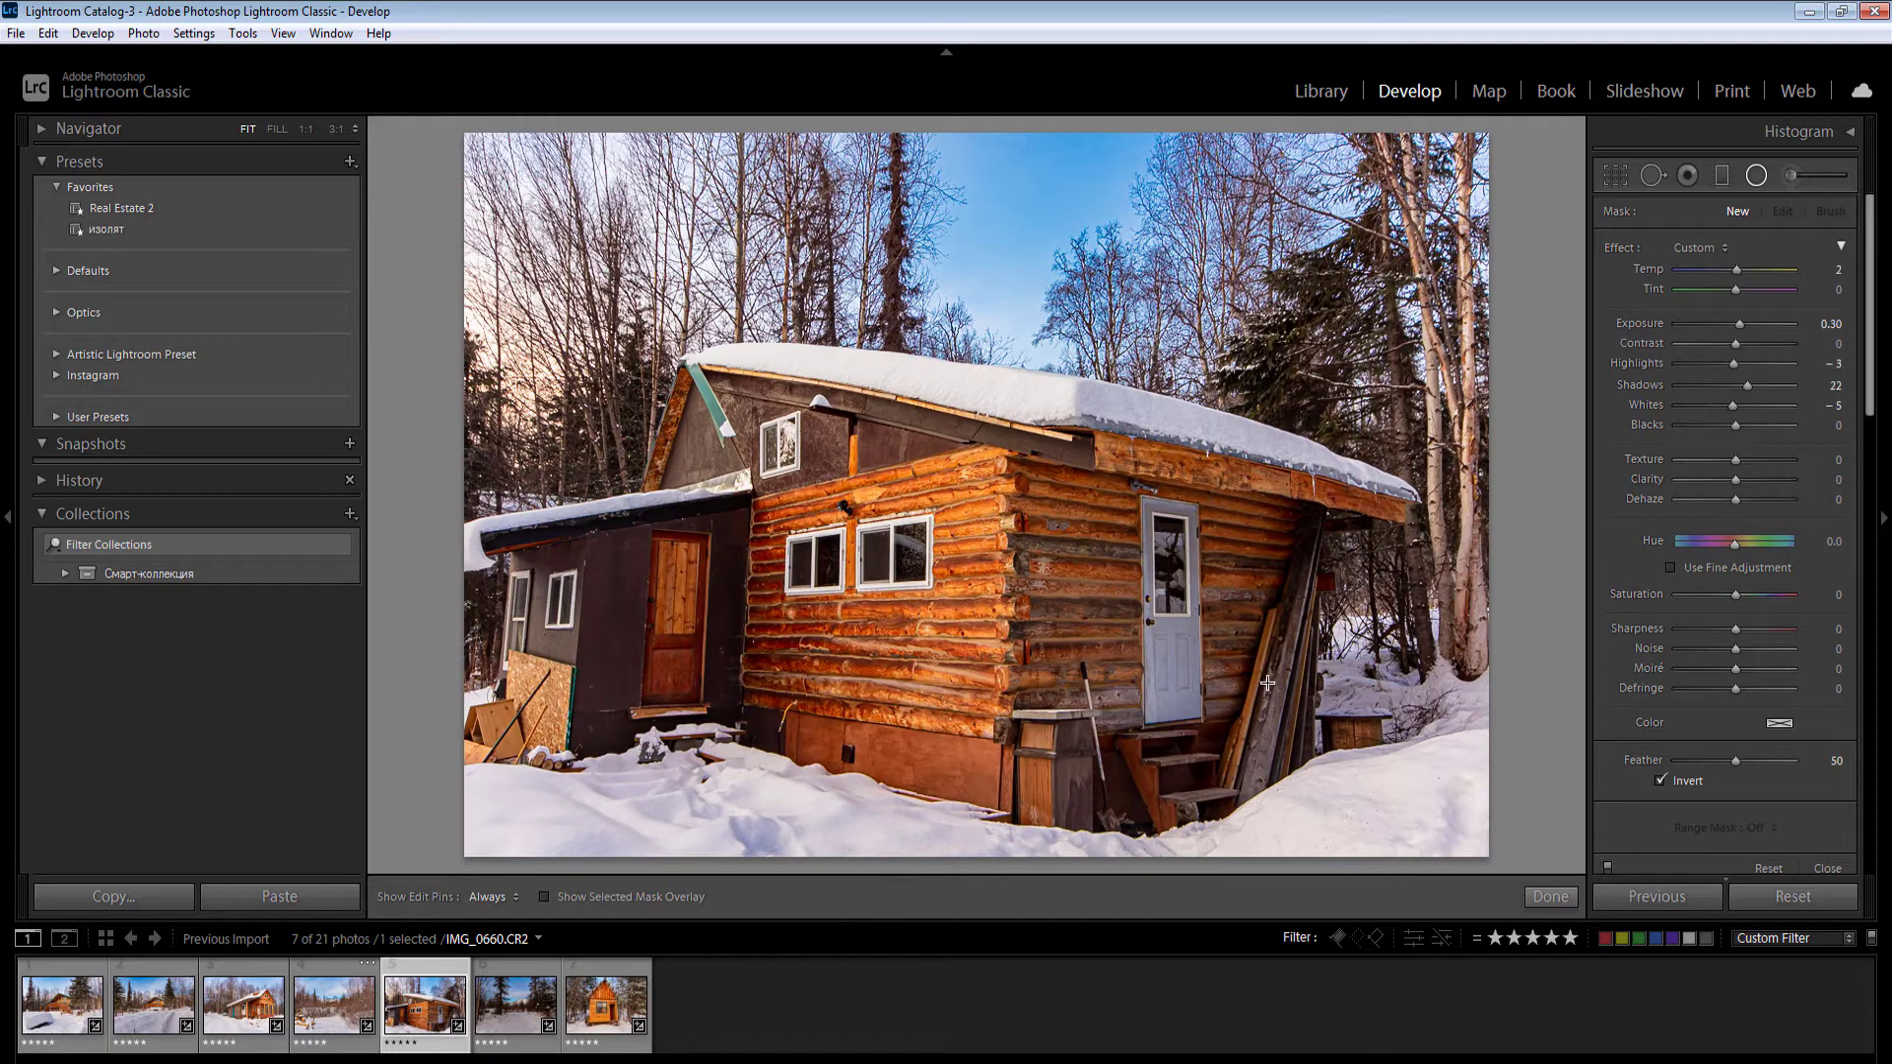
drag(1261, 662, 1577, 911)
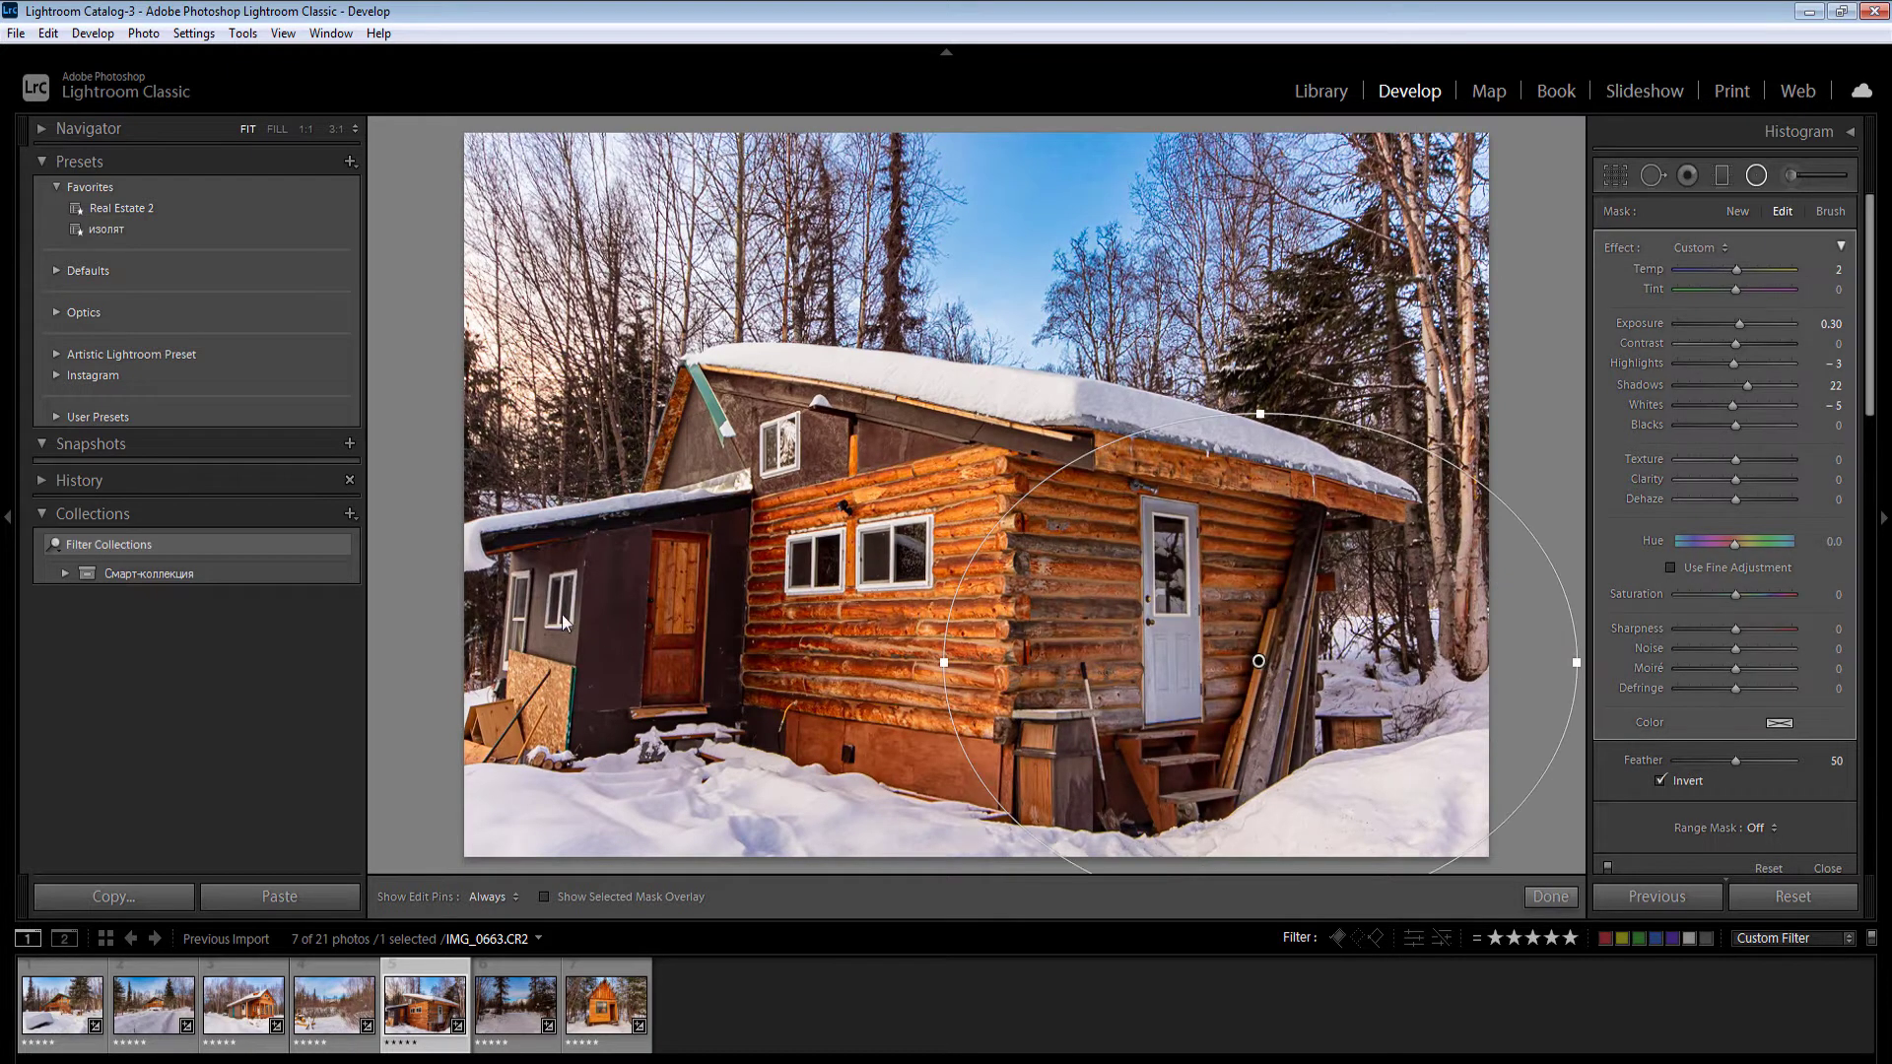
click(905, 826)
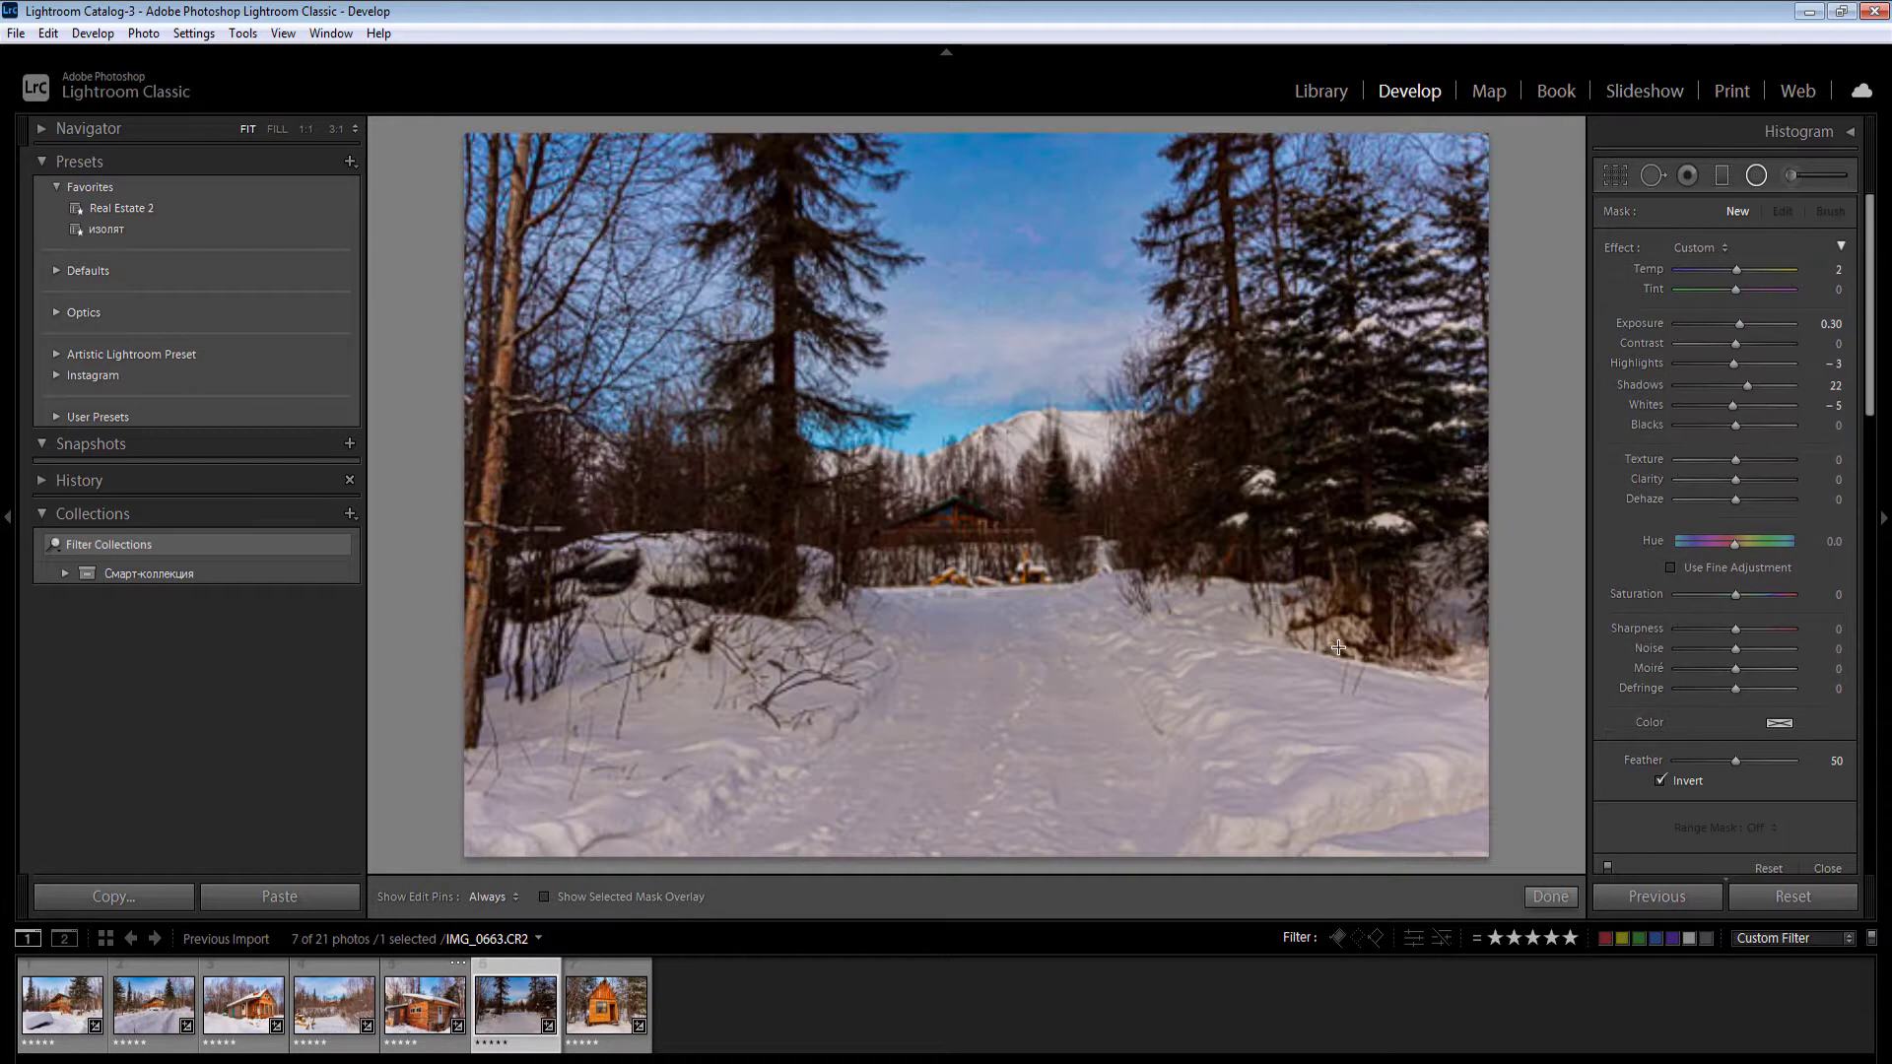
Step: Set the Exposure of the sixth photo, the snowy path between the spruces, to +0.57
key(shift+m)
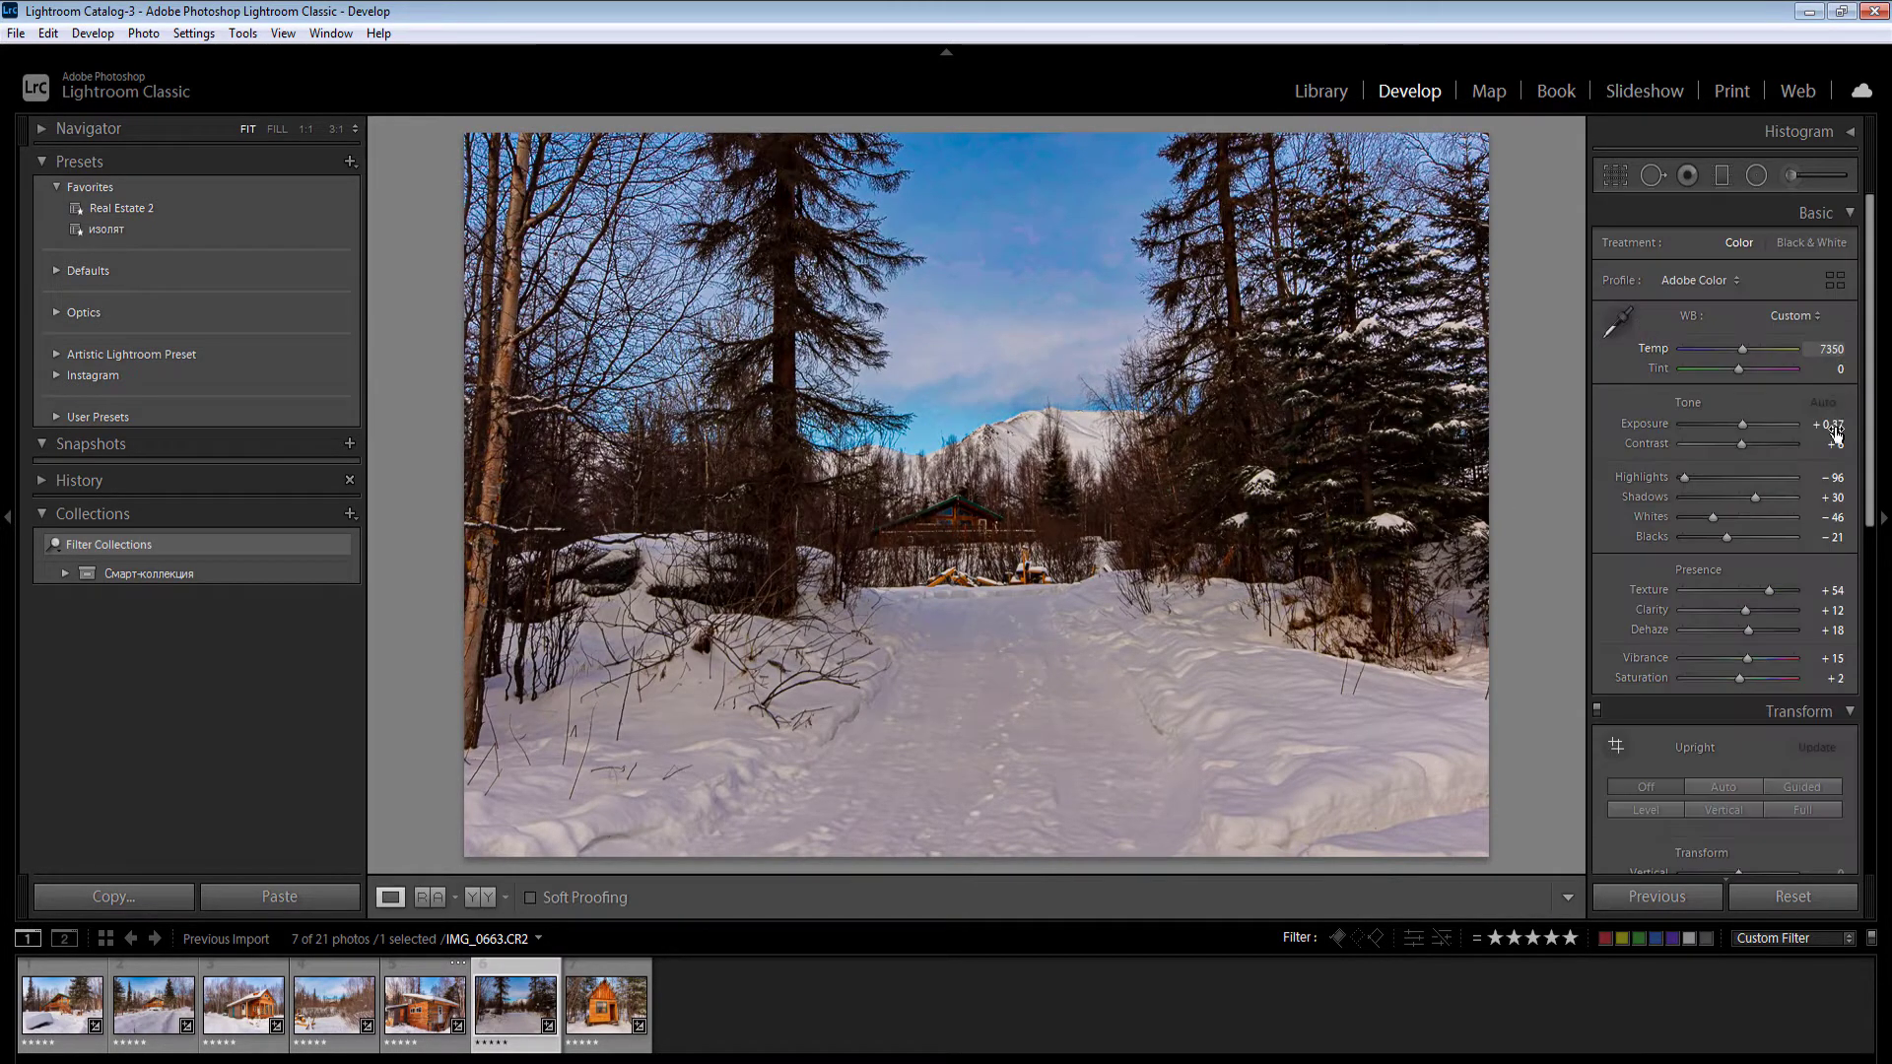
click(1828, 425)
key(Return)
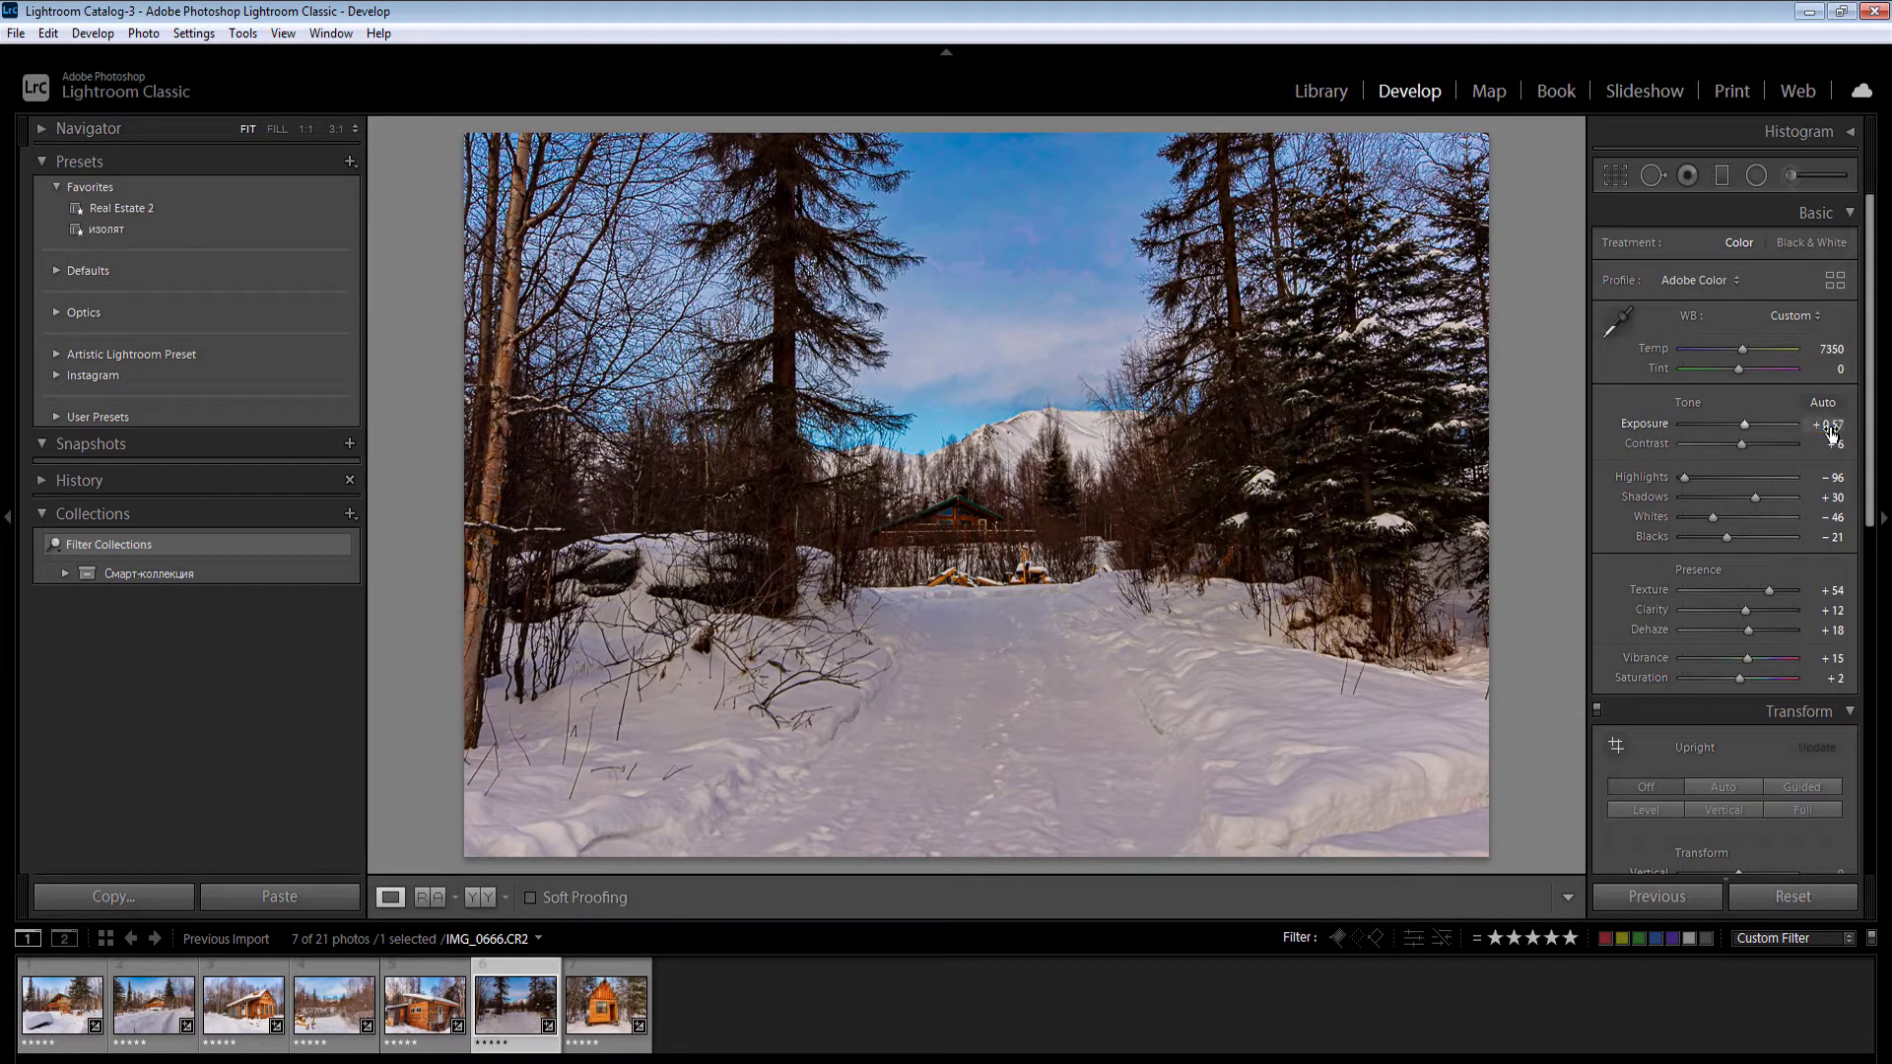
Step: Add a large radial filter over the sixth photo's right-hand trees and set its Exposure to 0.80
key(shift+m)
drag(1375, 394, 1678, 708)
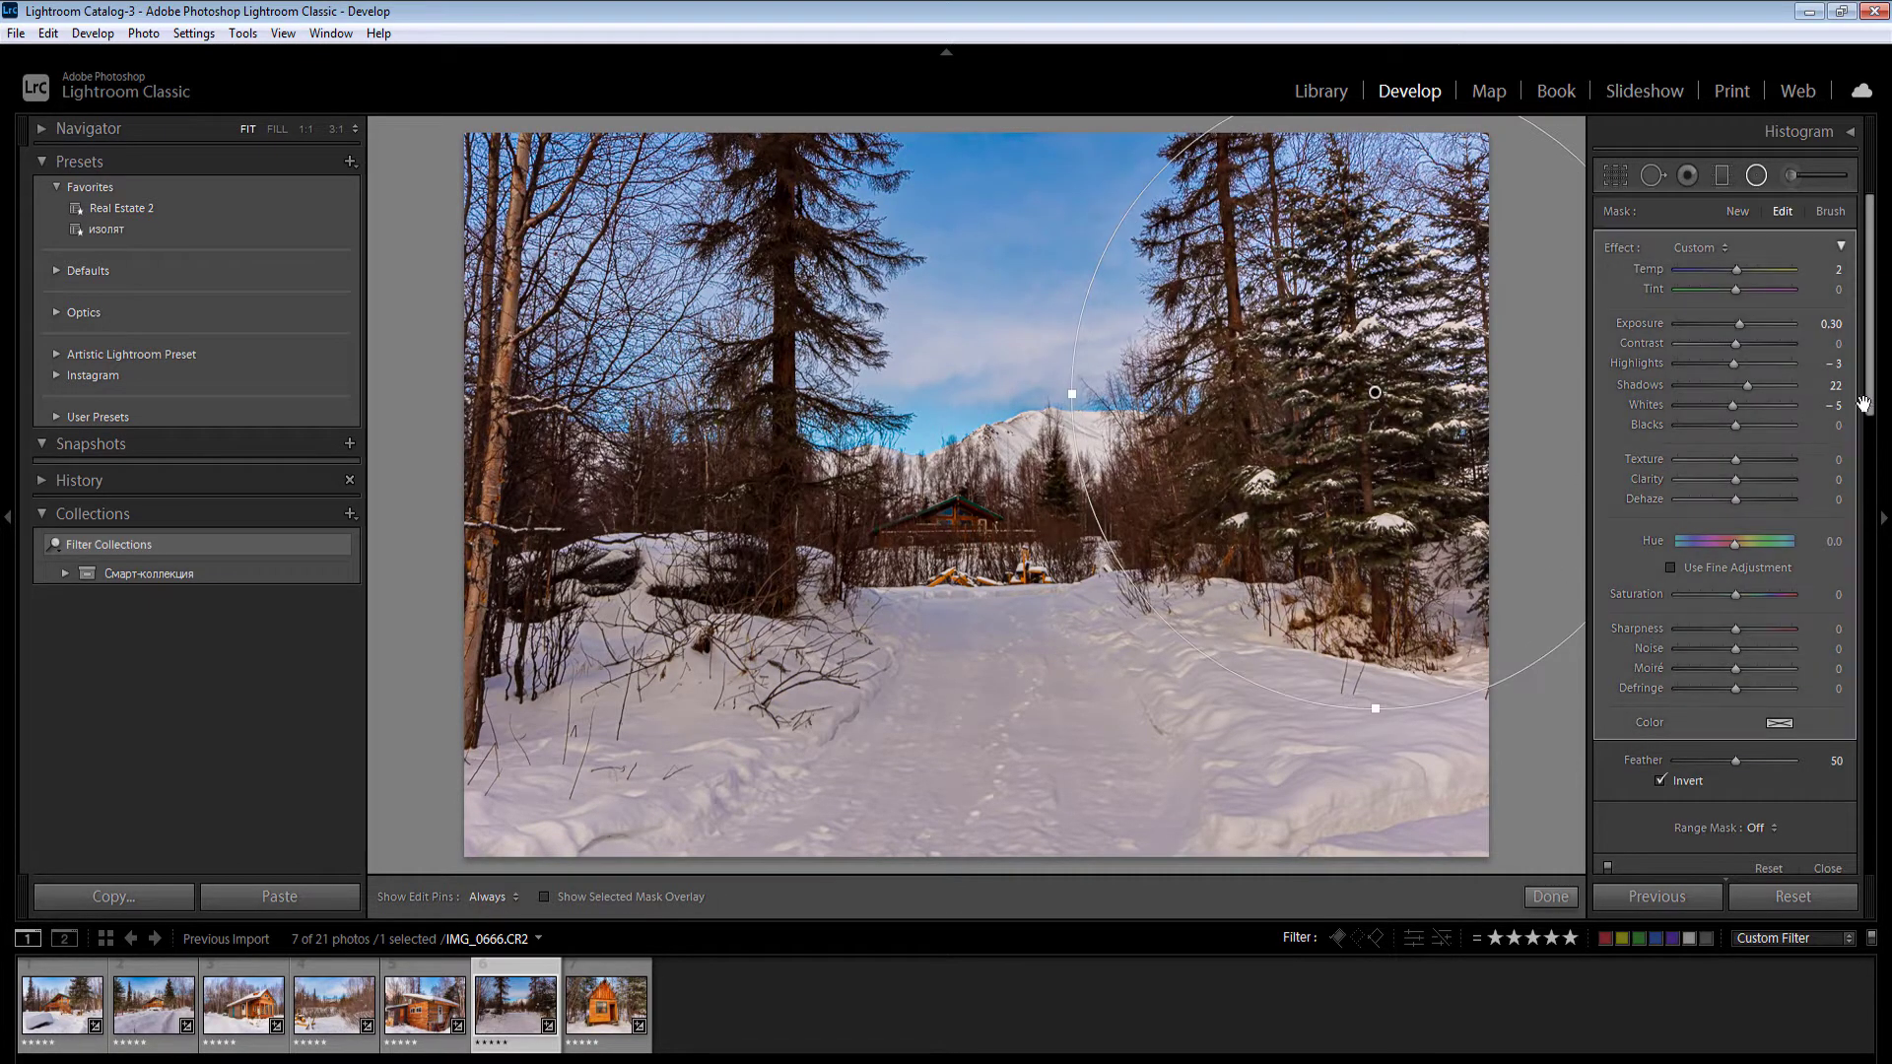
click(1838, 330)
scroll(1838, 330, up, 6)
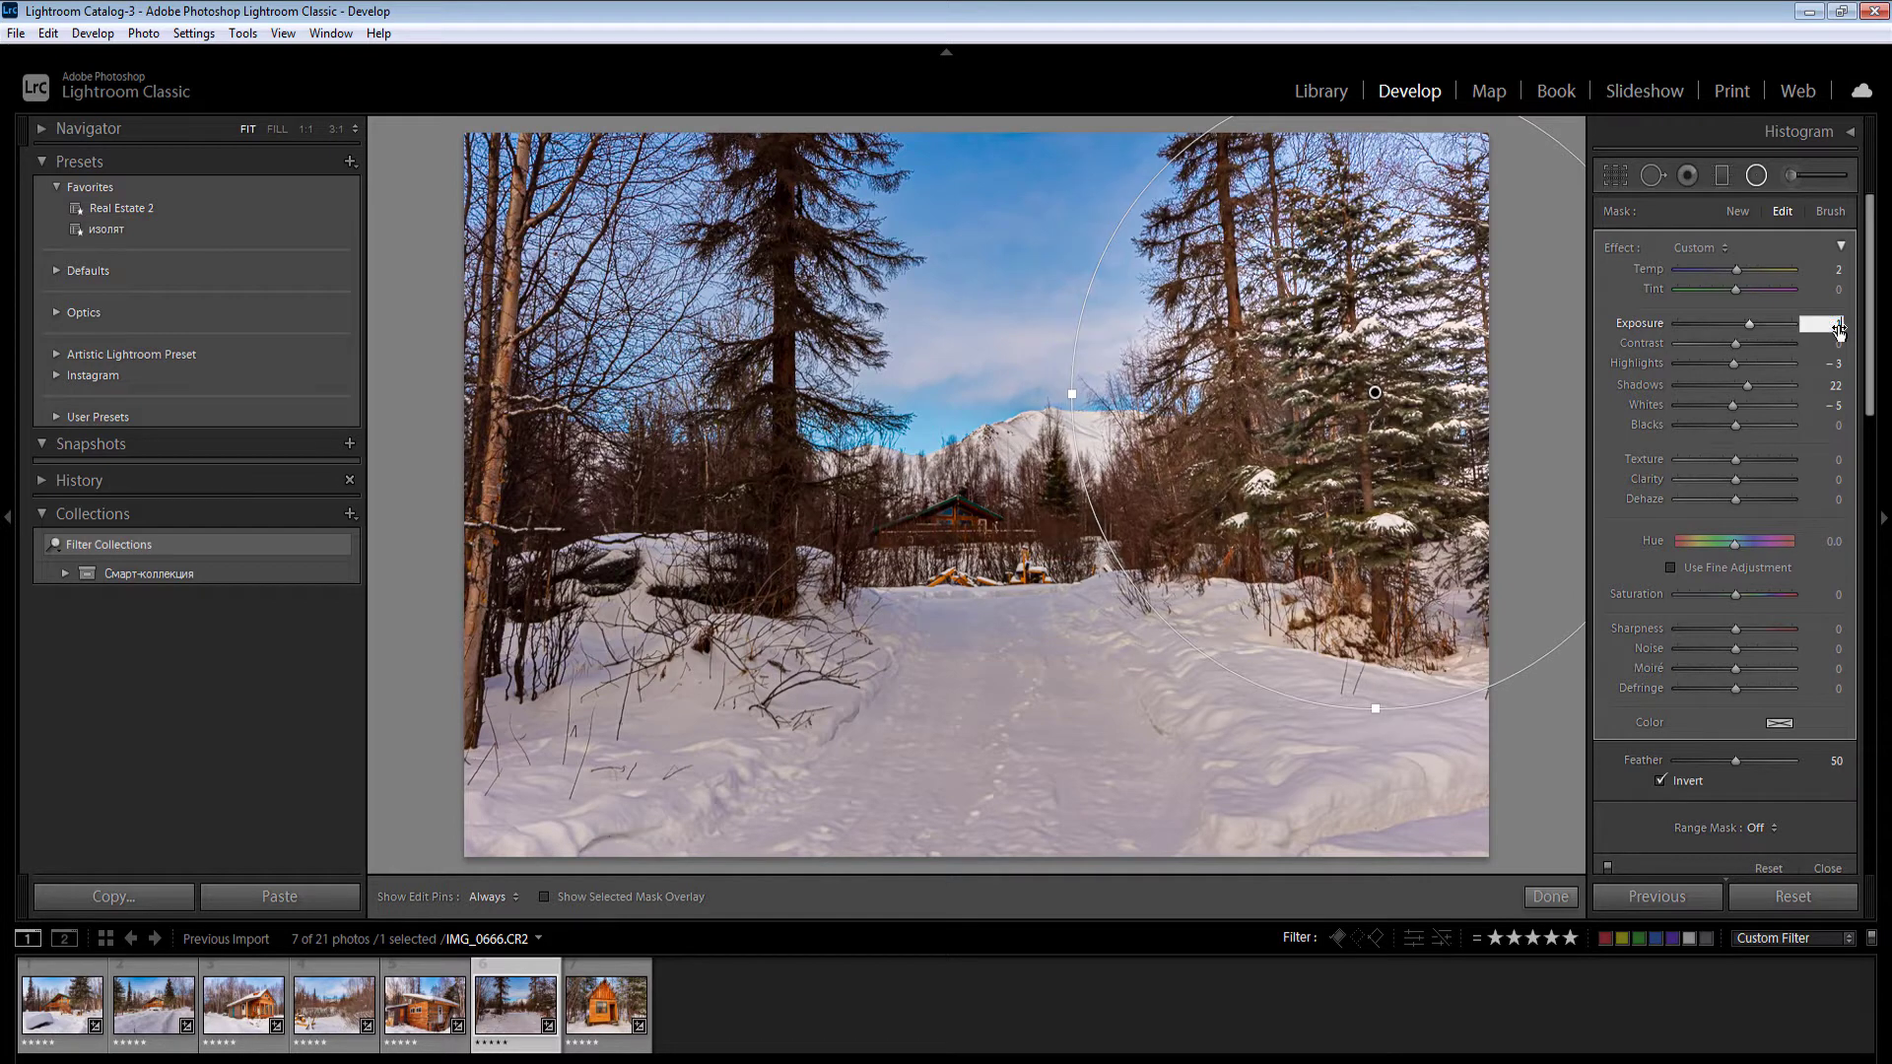
Step: Add a radial filter with Exposure 1 over the distant house and another with Exposure 0.30 over the left-hand trees
drag(1003, 535, 1192, 603)
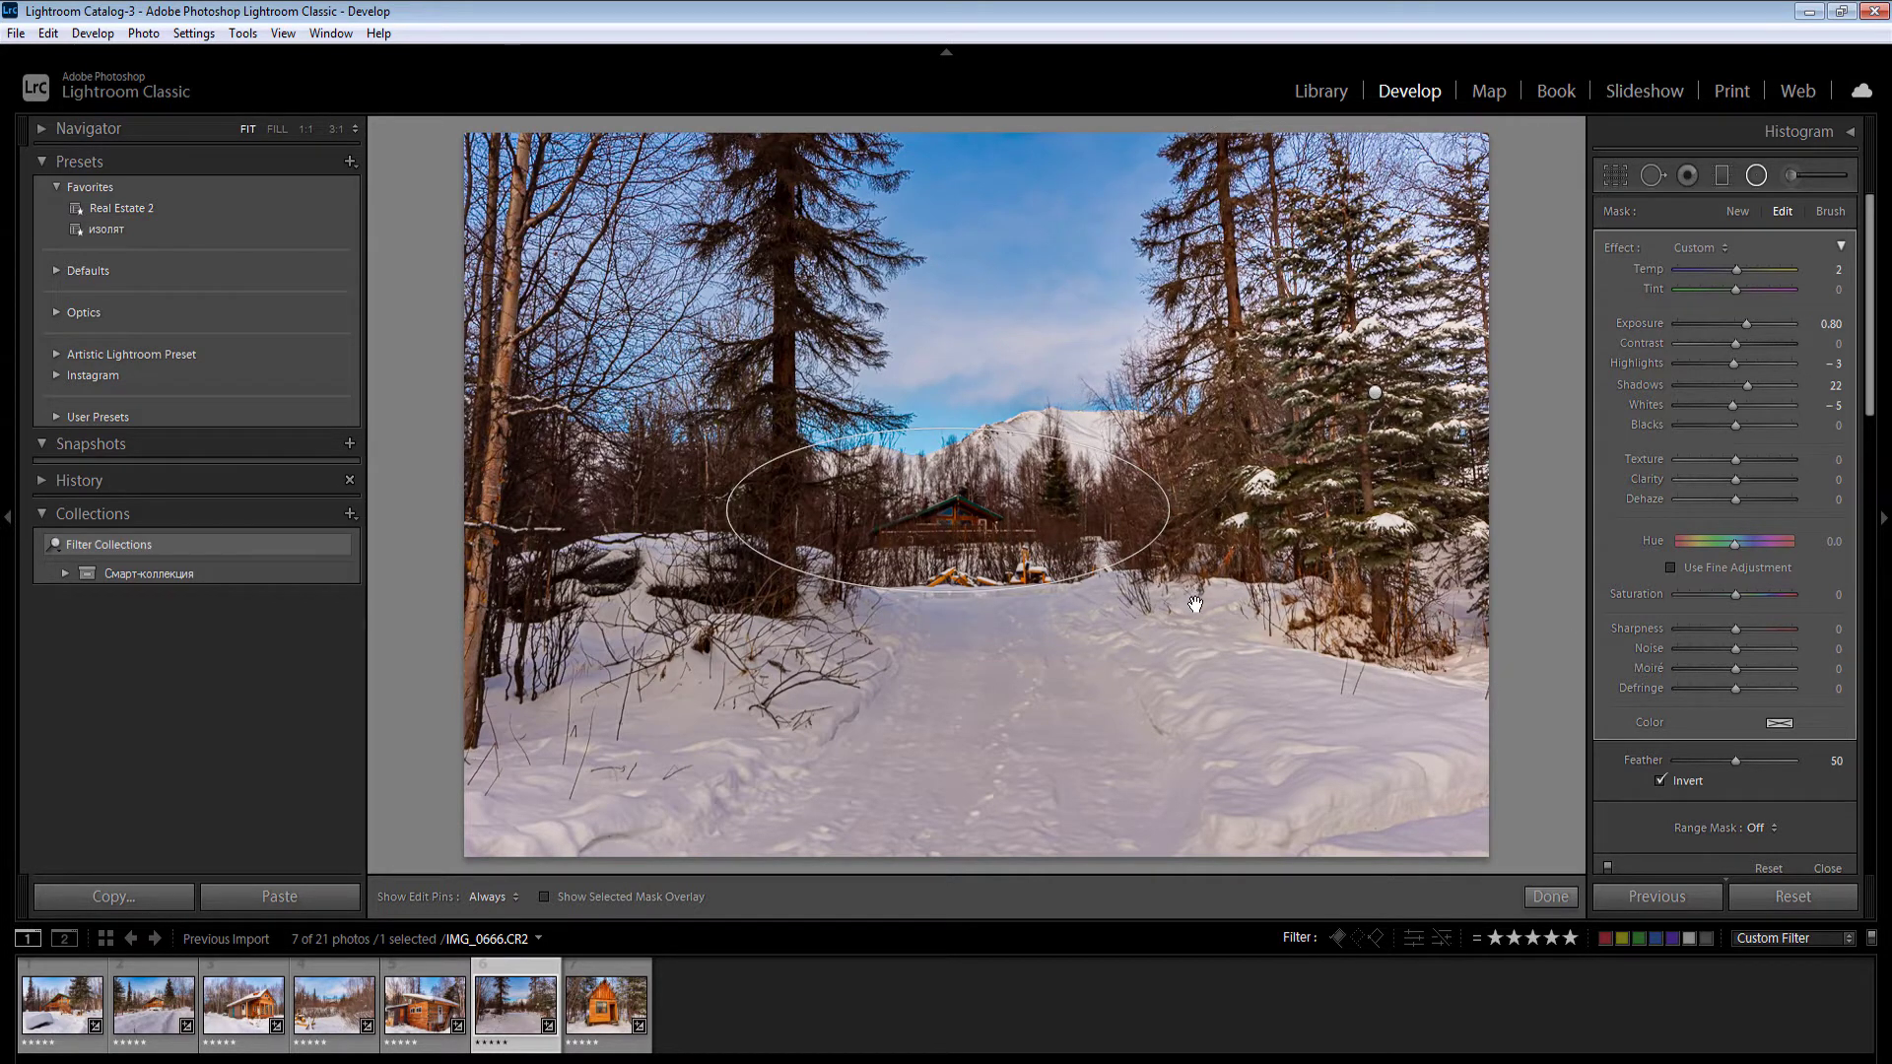
click(1820, 325)
text(1)
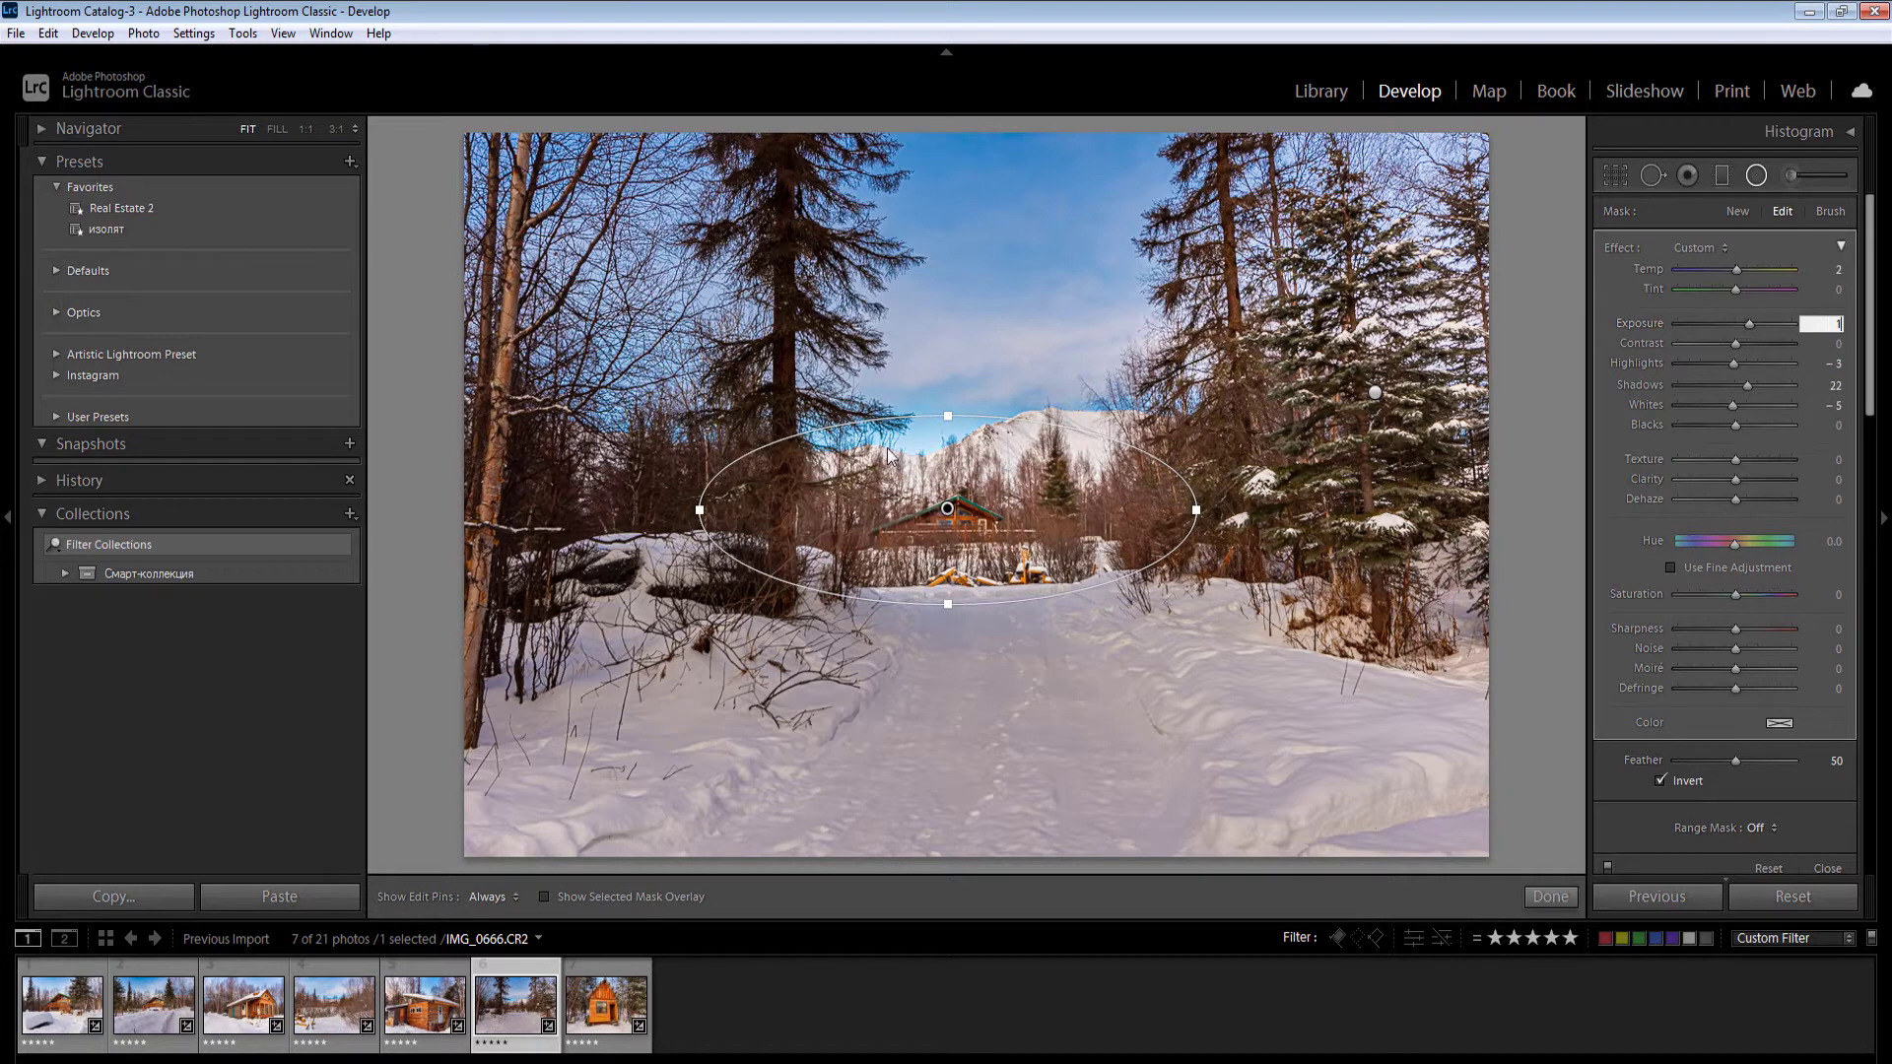
drag(545, 438, 824, 836)
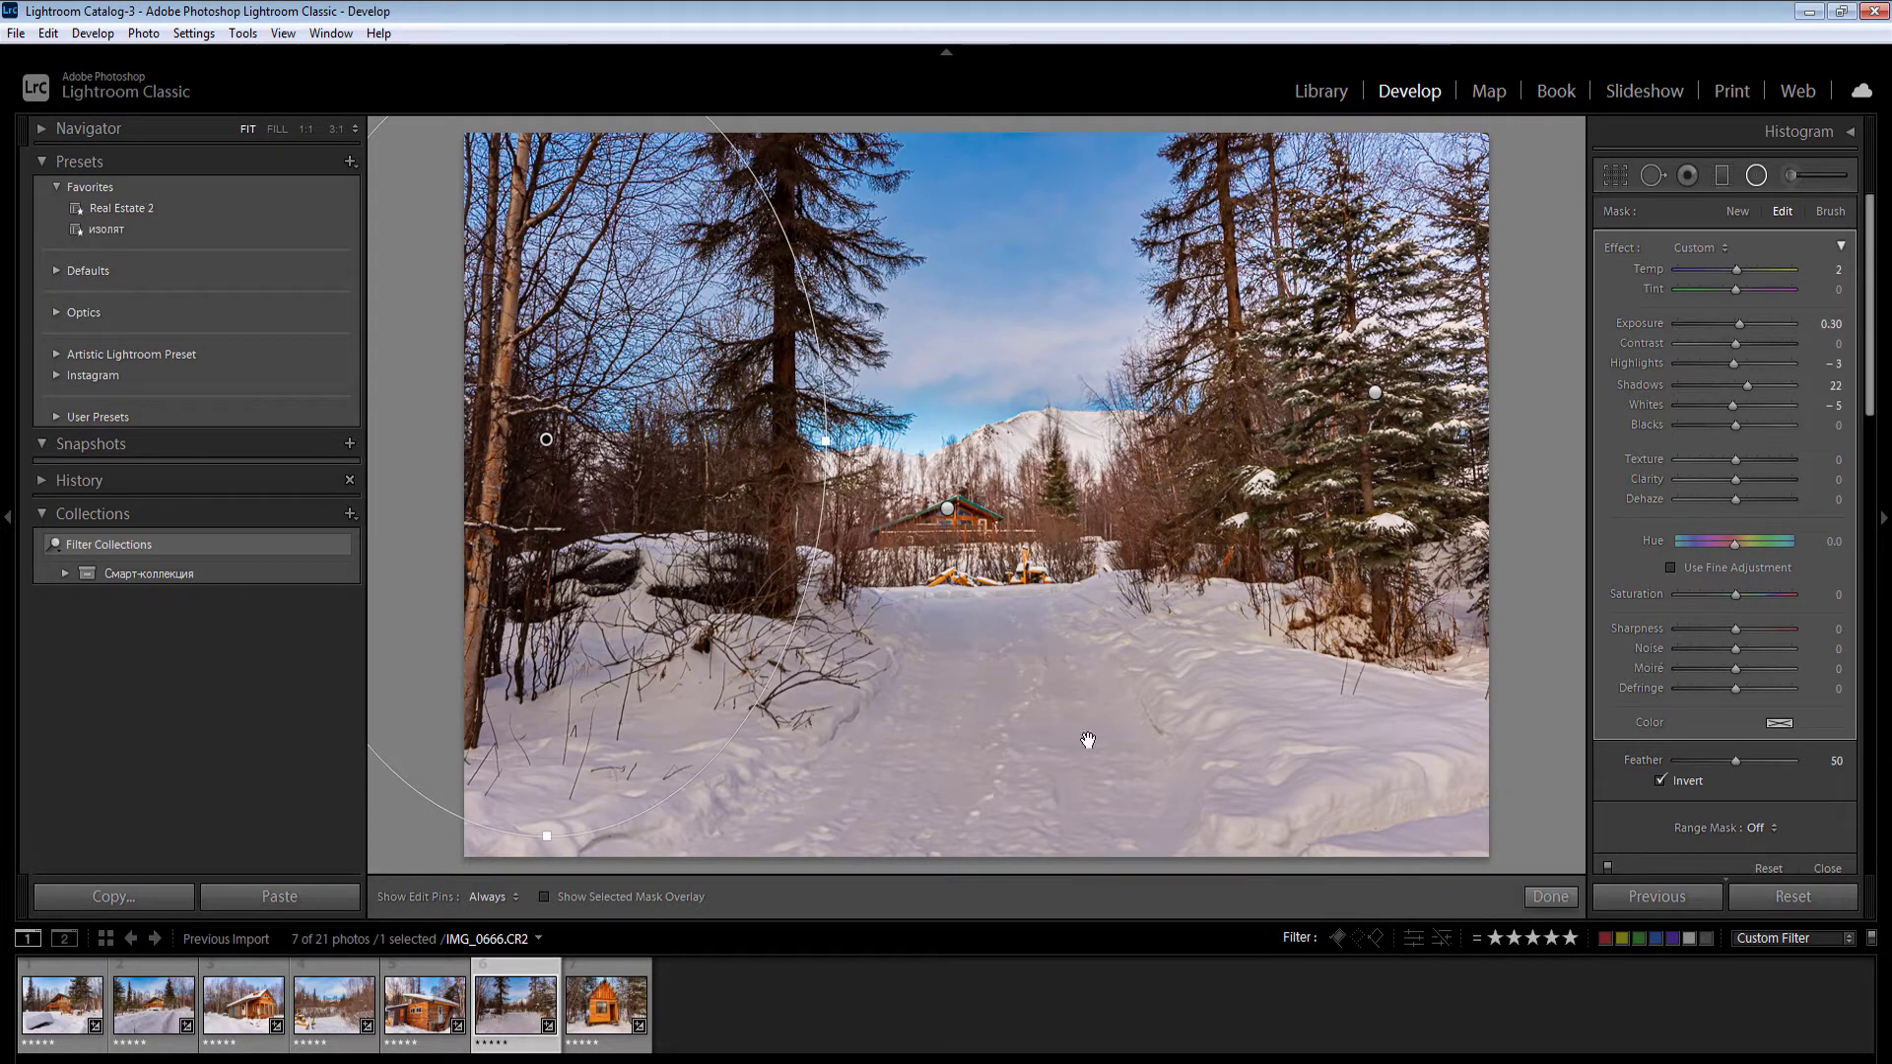
Step: Select all seven photos in the Library and set their export to go into the subfolder "04 - after"
key(Right)
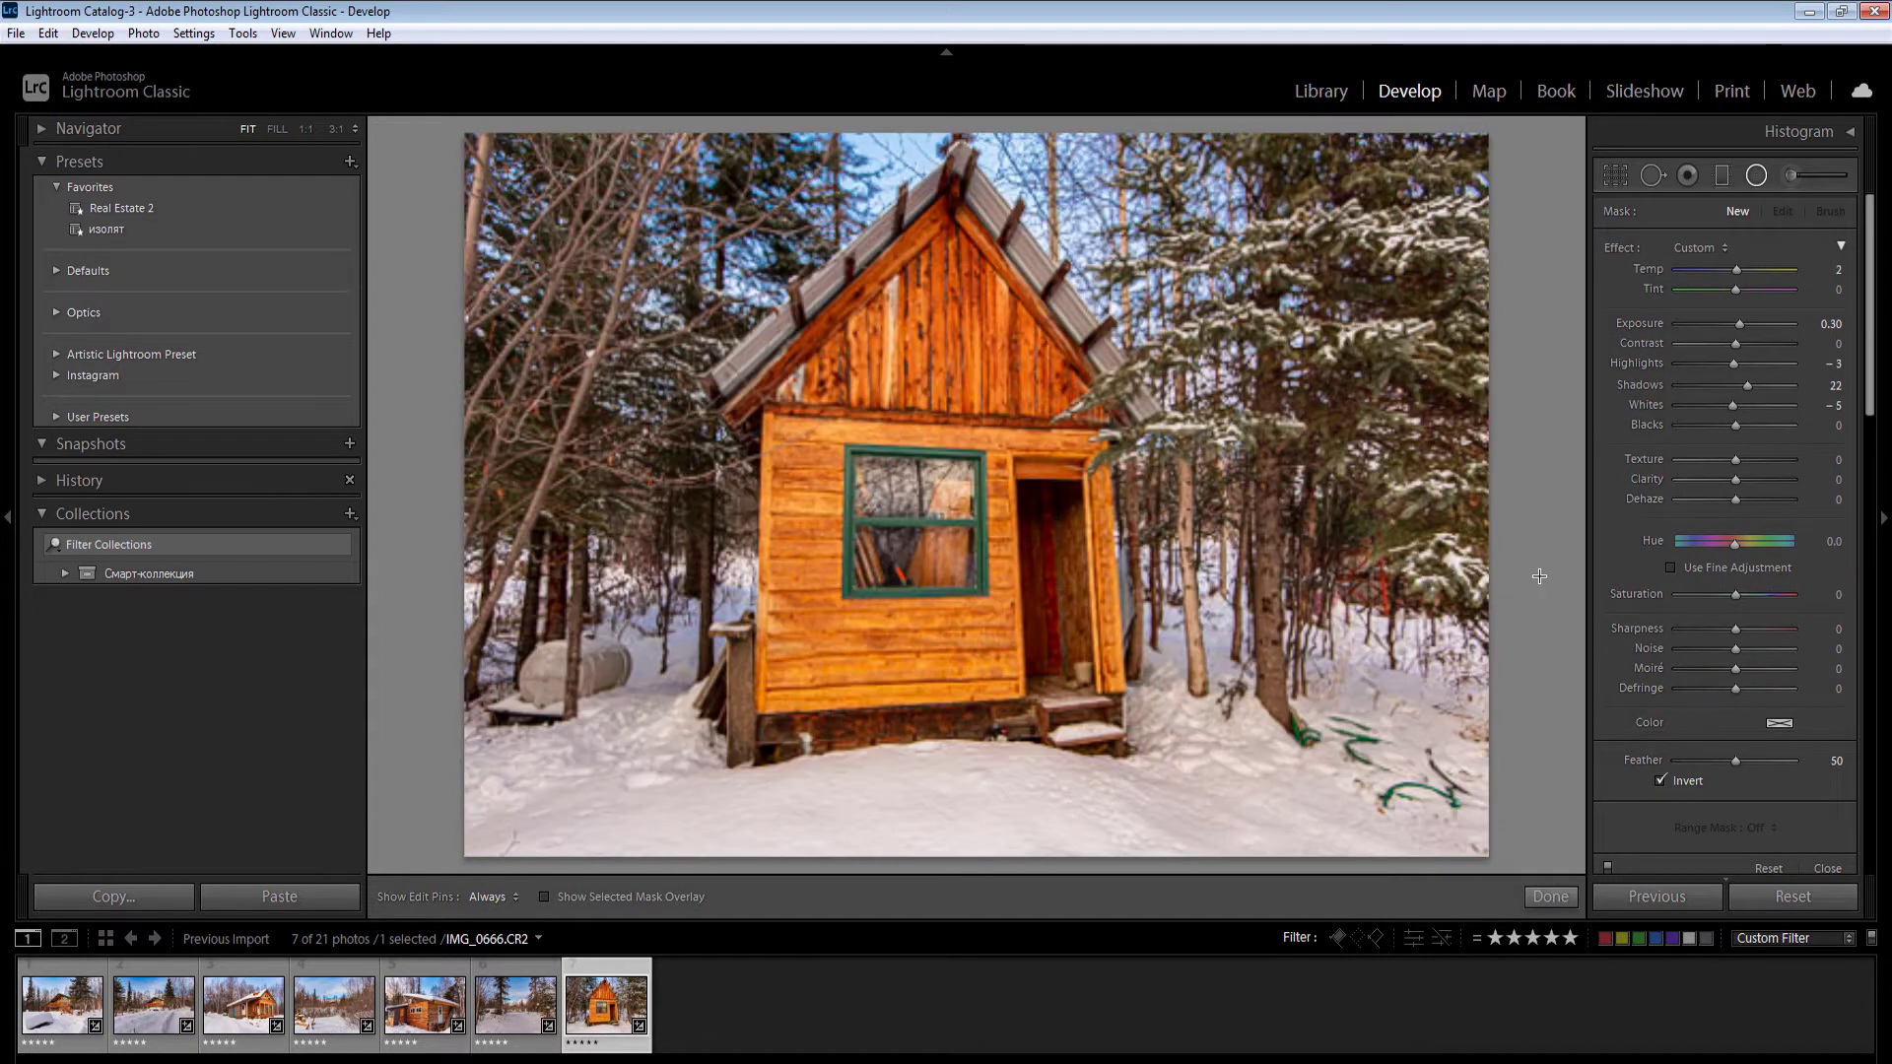
click(1320, 93)
key(ctrl+a)
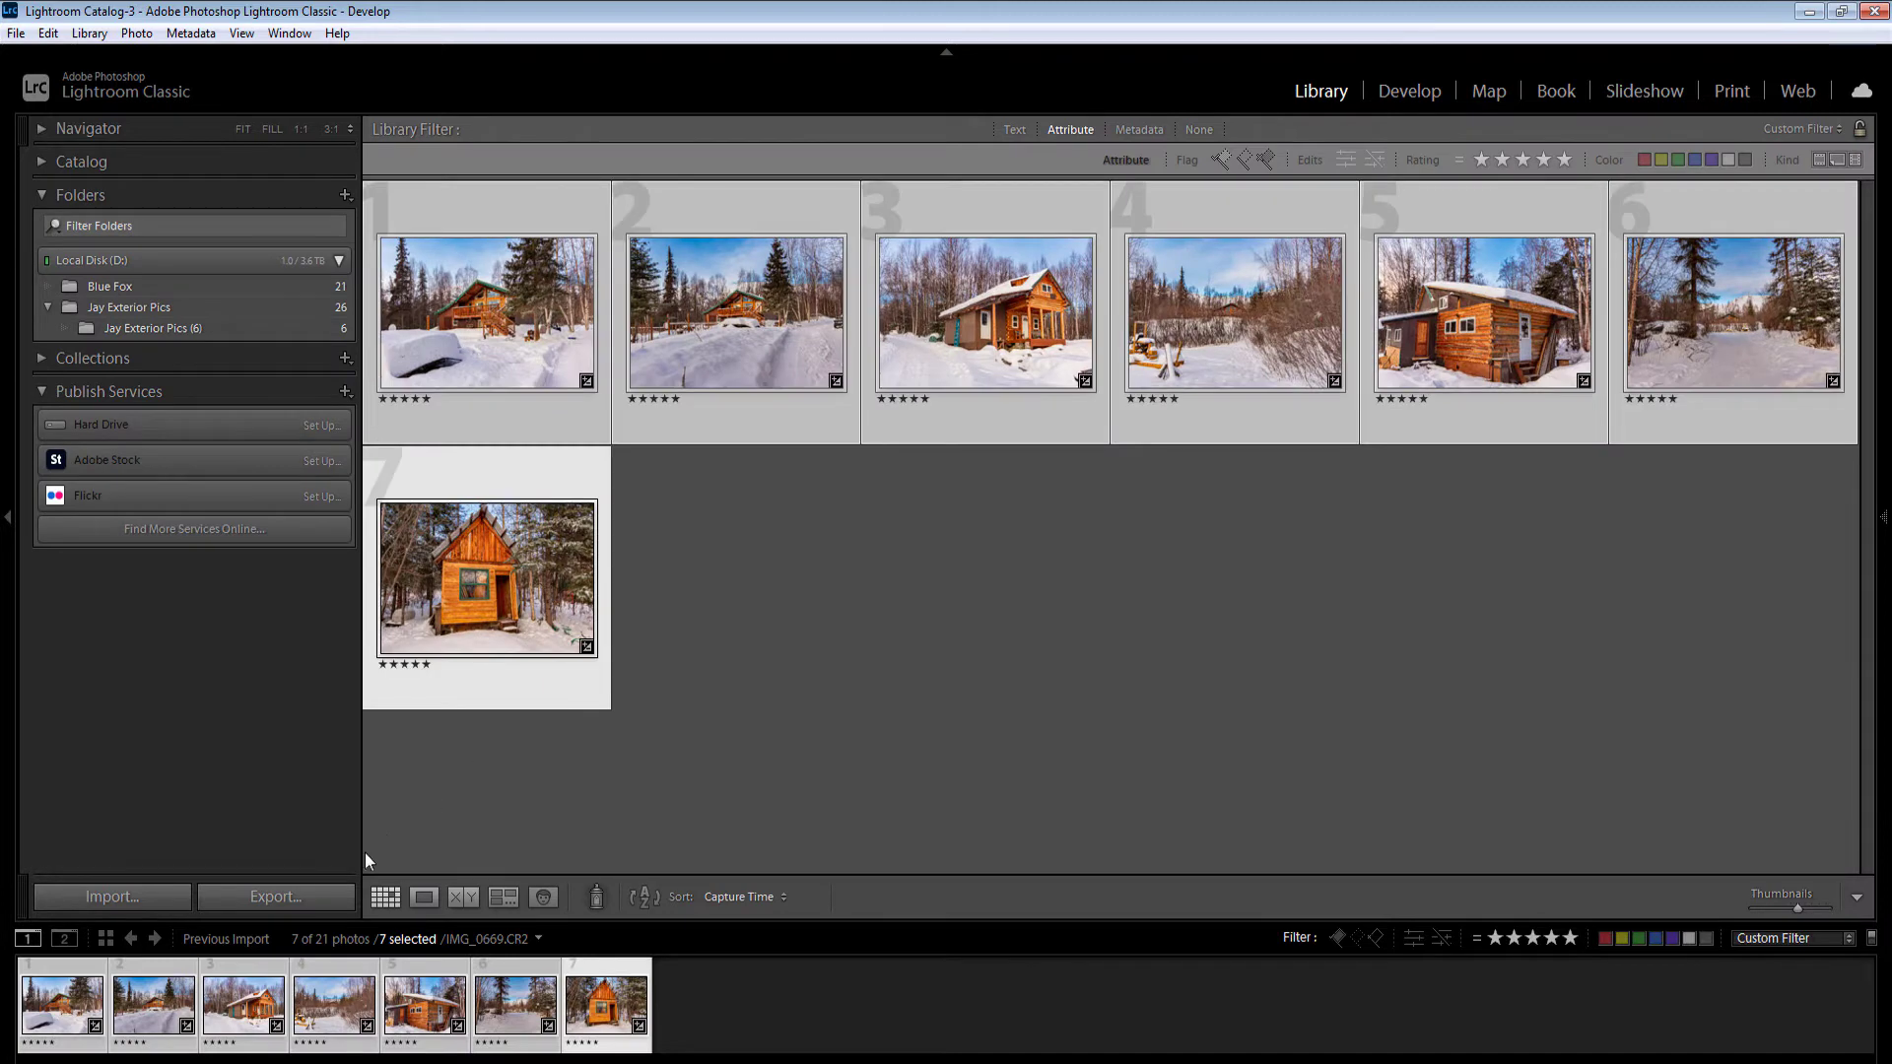
click(272, 896)
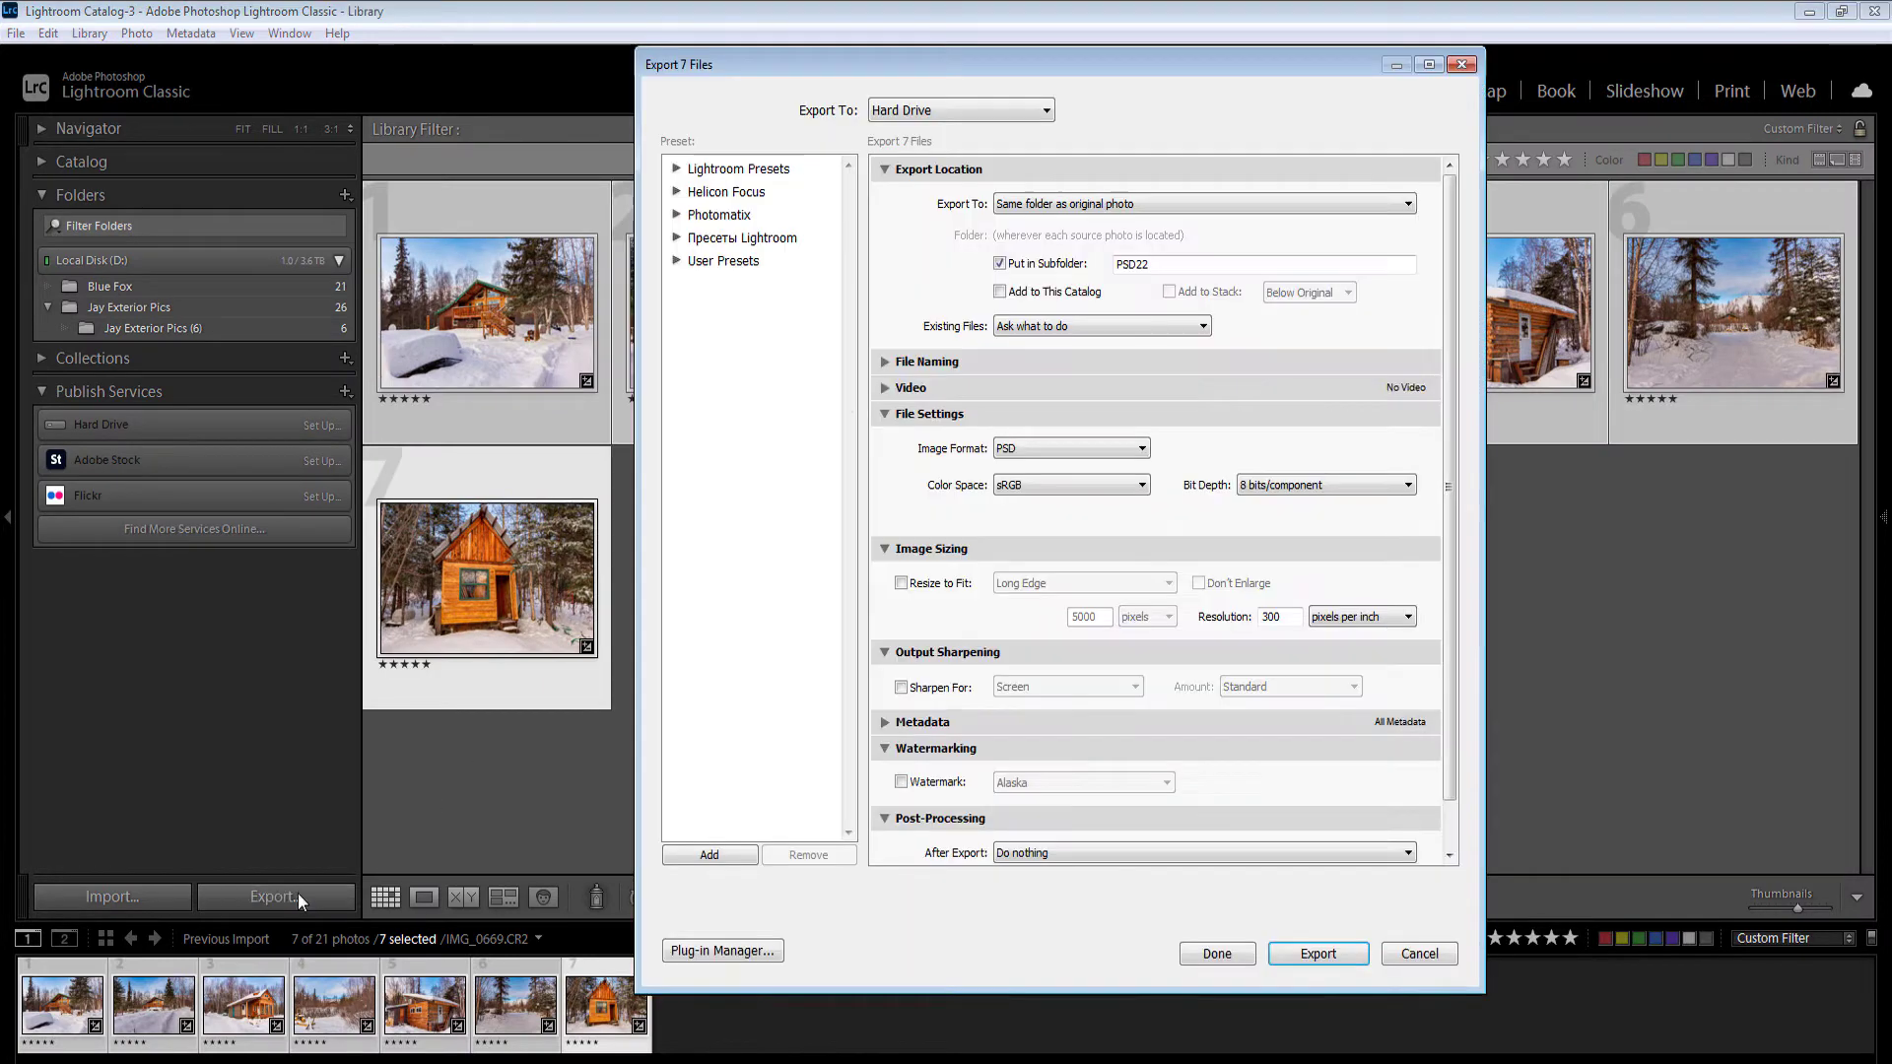
double_click(1223, 264)
text(04 - after)
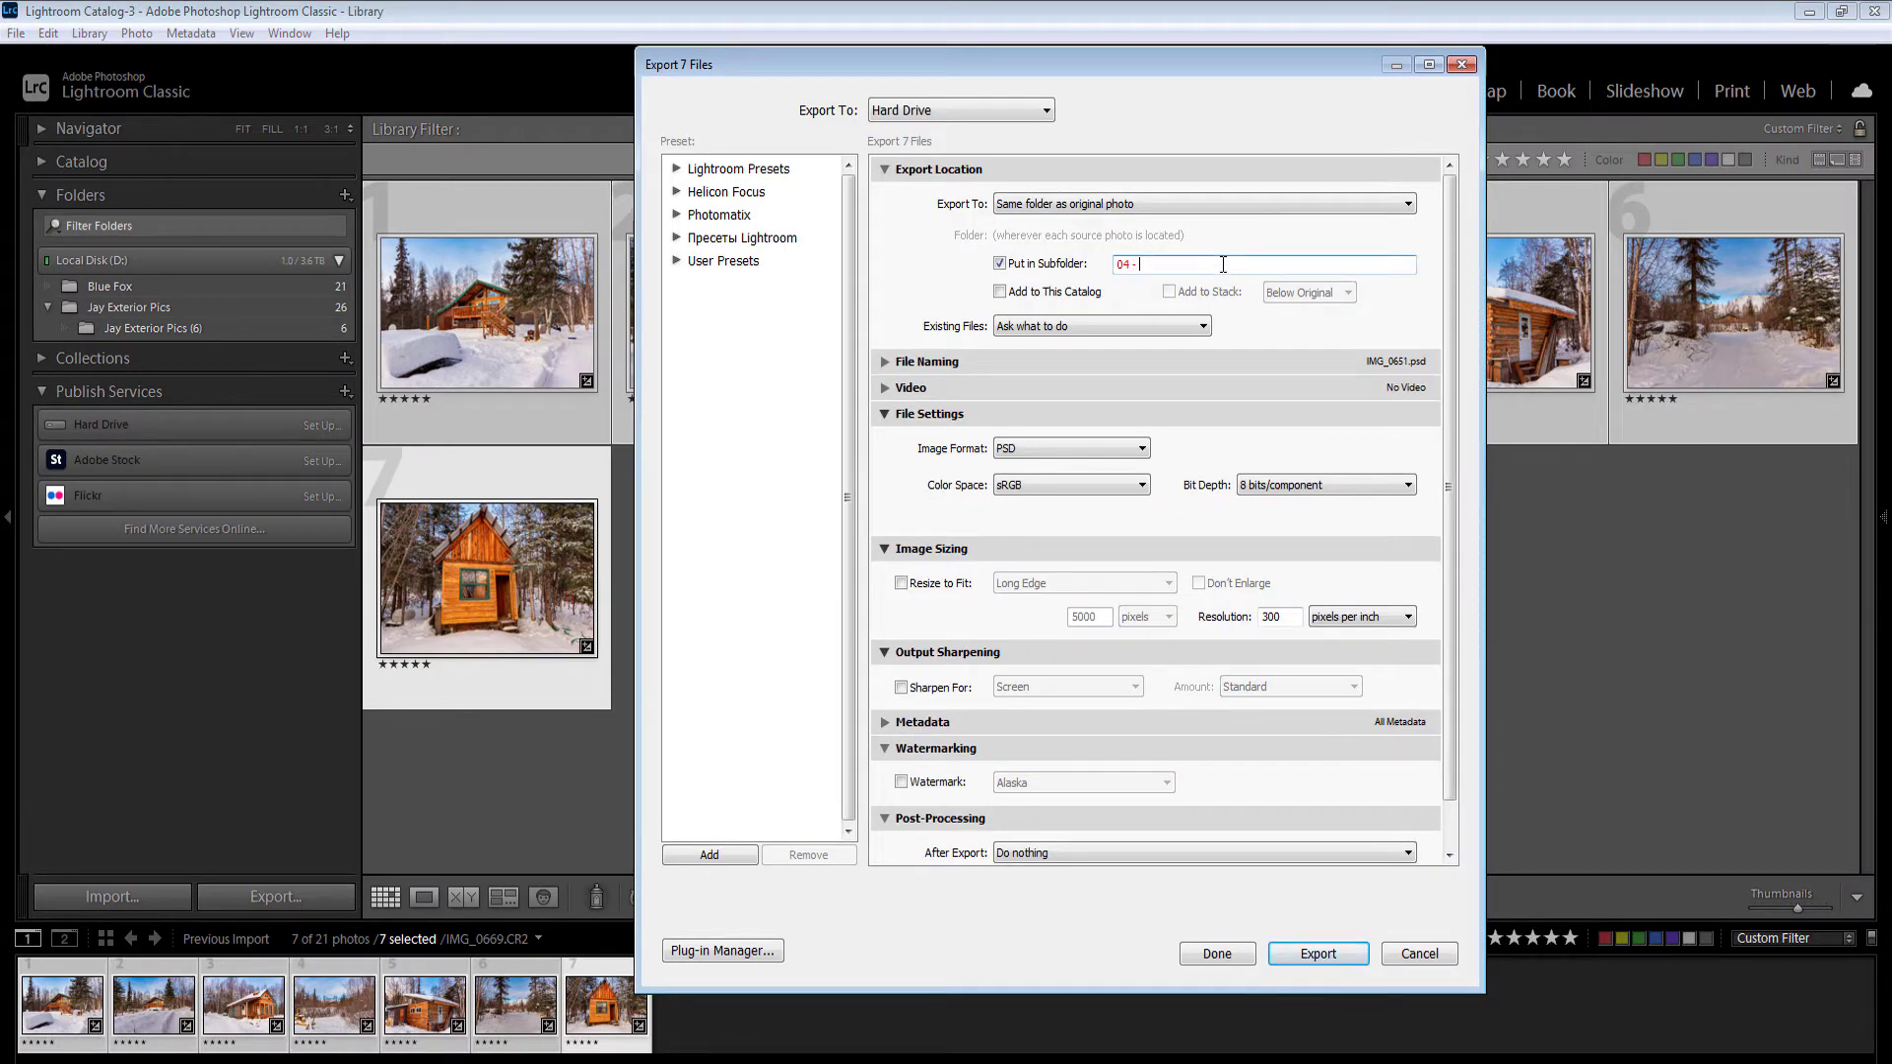
Step: Set the export image format to JPEG, toggle the file size limit option, and export the photos
click(1112, 456)
click(1091, 469)
click(1241, 492)
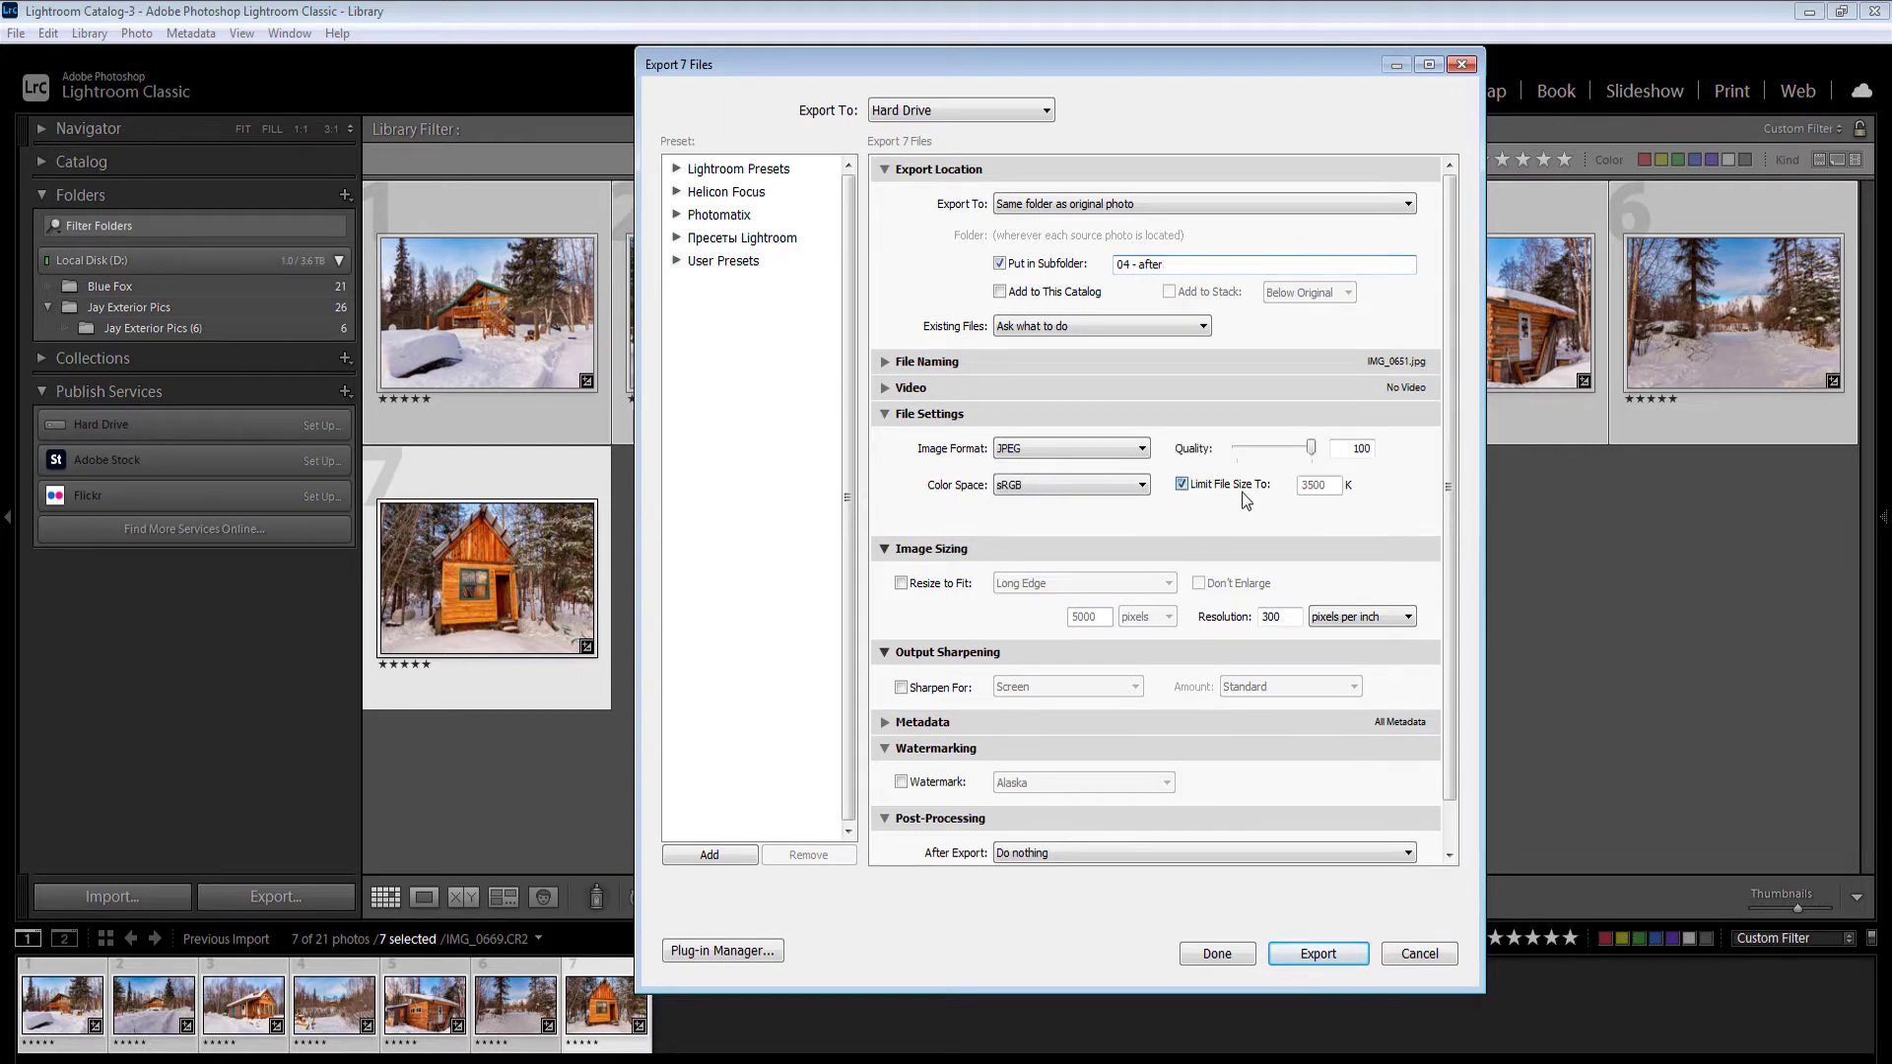
click(1241, 493)
click(1329, 954)
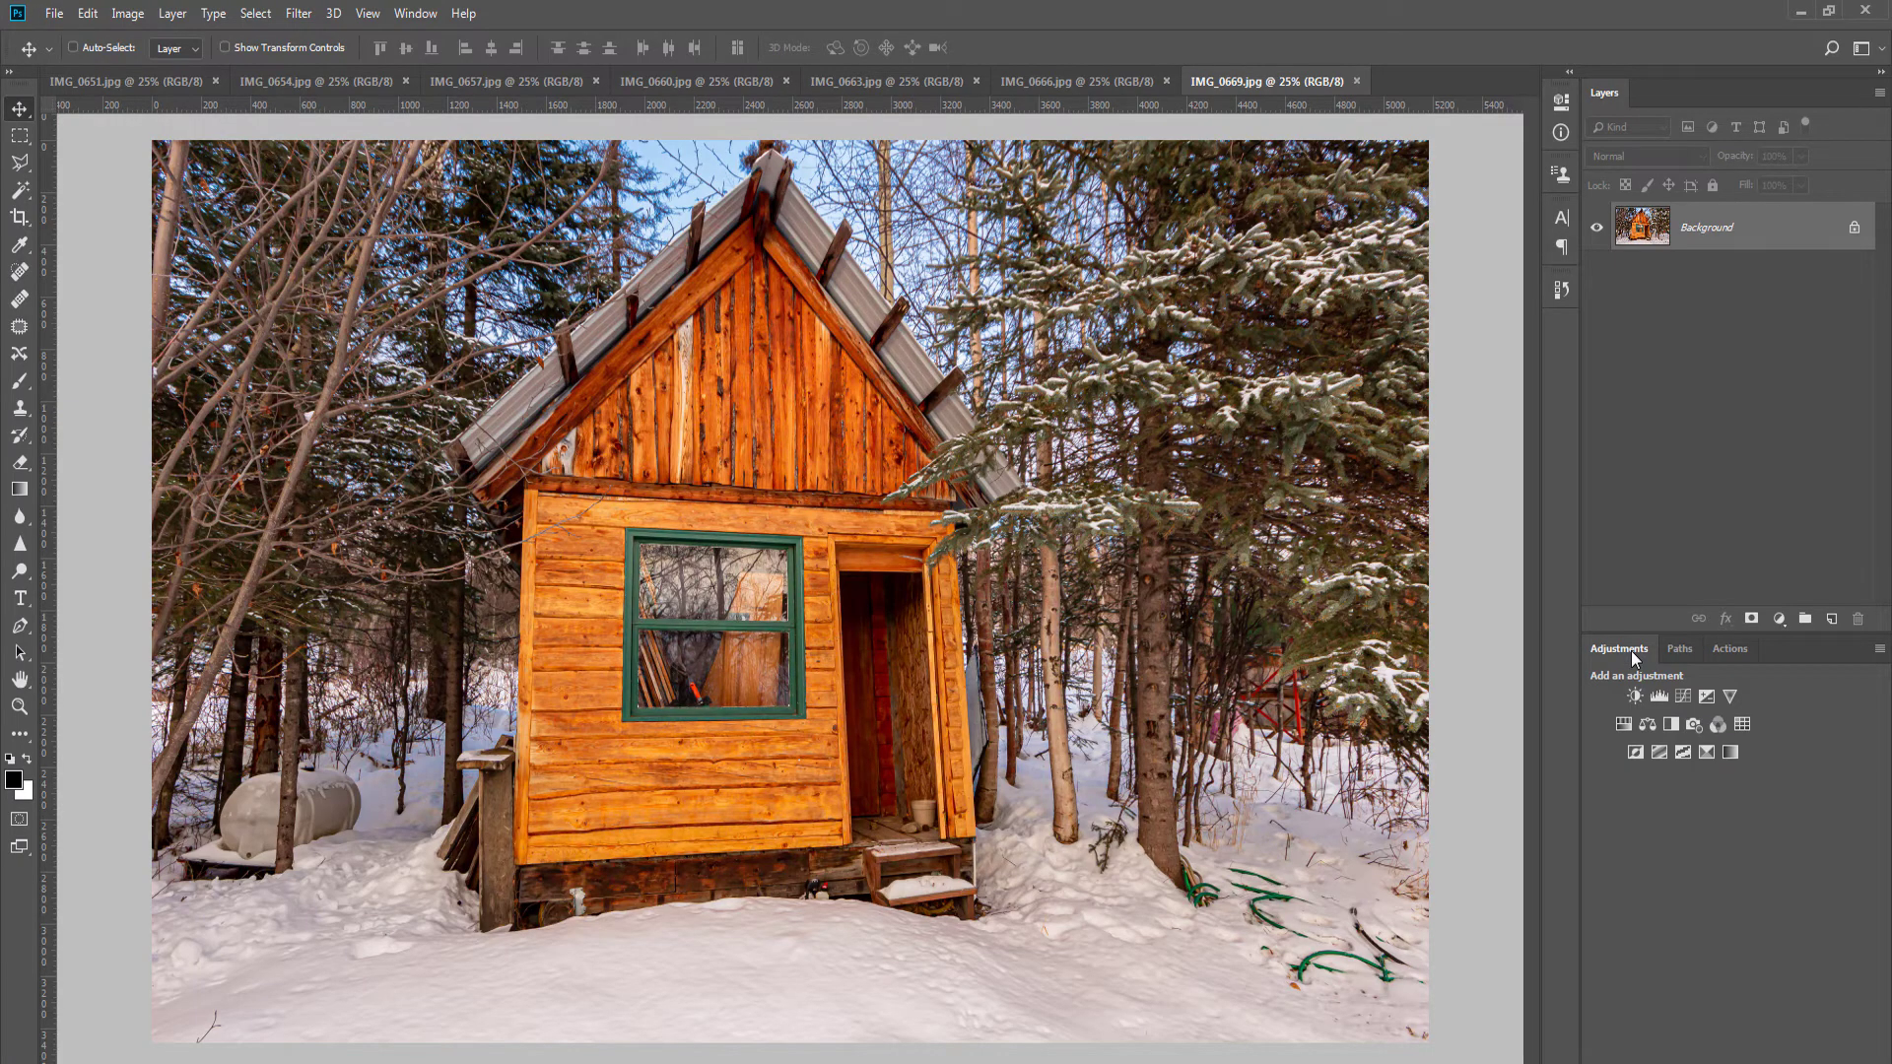
Step: In Photoshop, copy IMG_0669.jpg onto a new layer and skew its upper-right corner outward to correct the perspective
key(ctrl+minus)
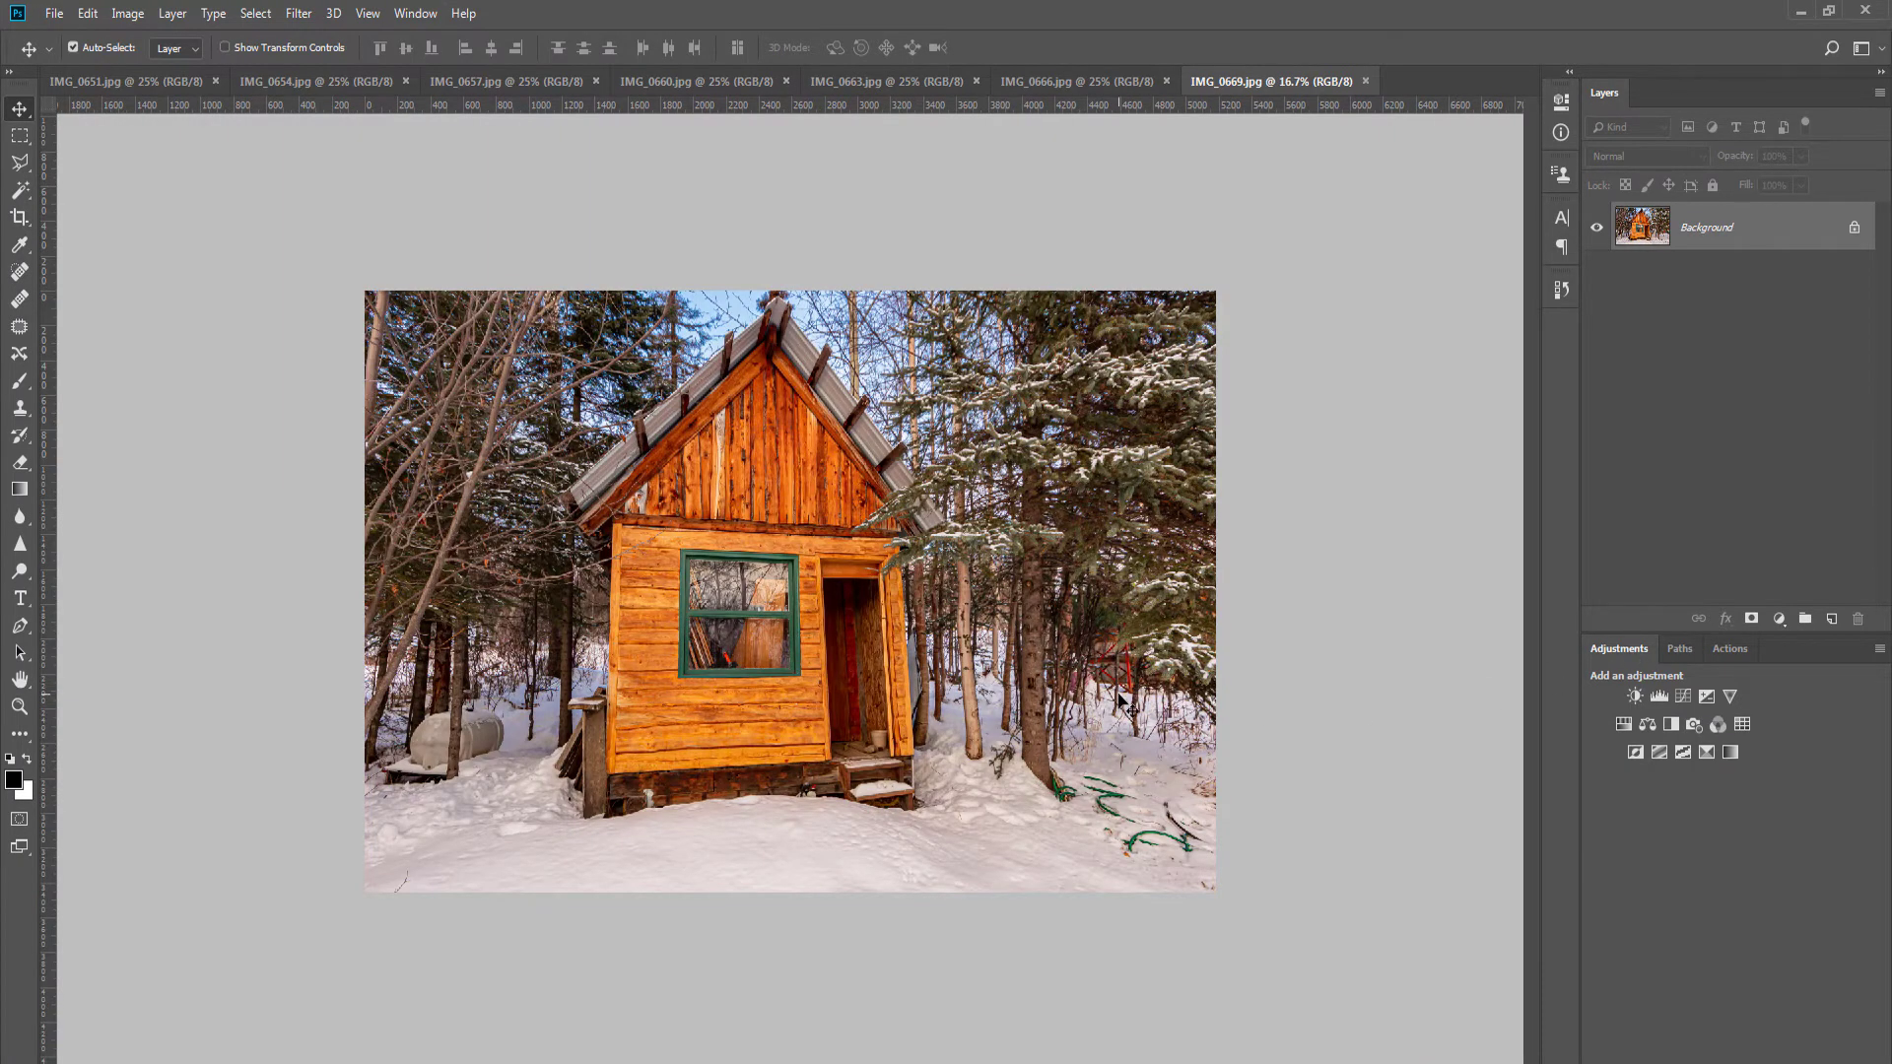
key(ctrl+F2)
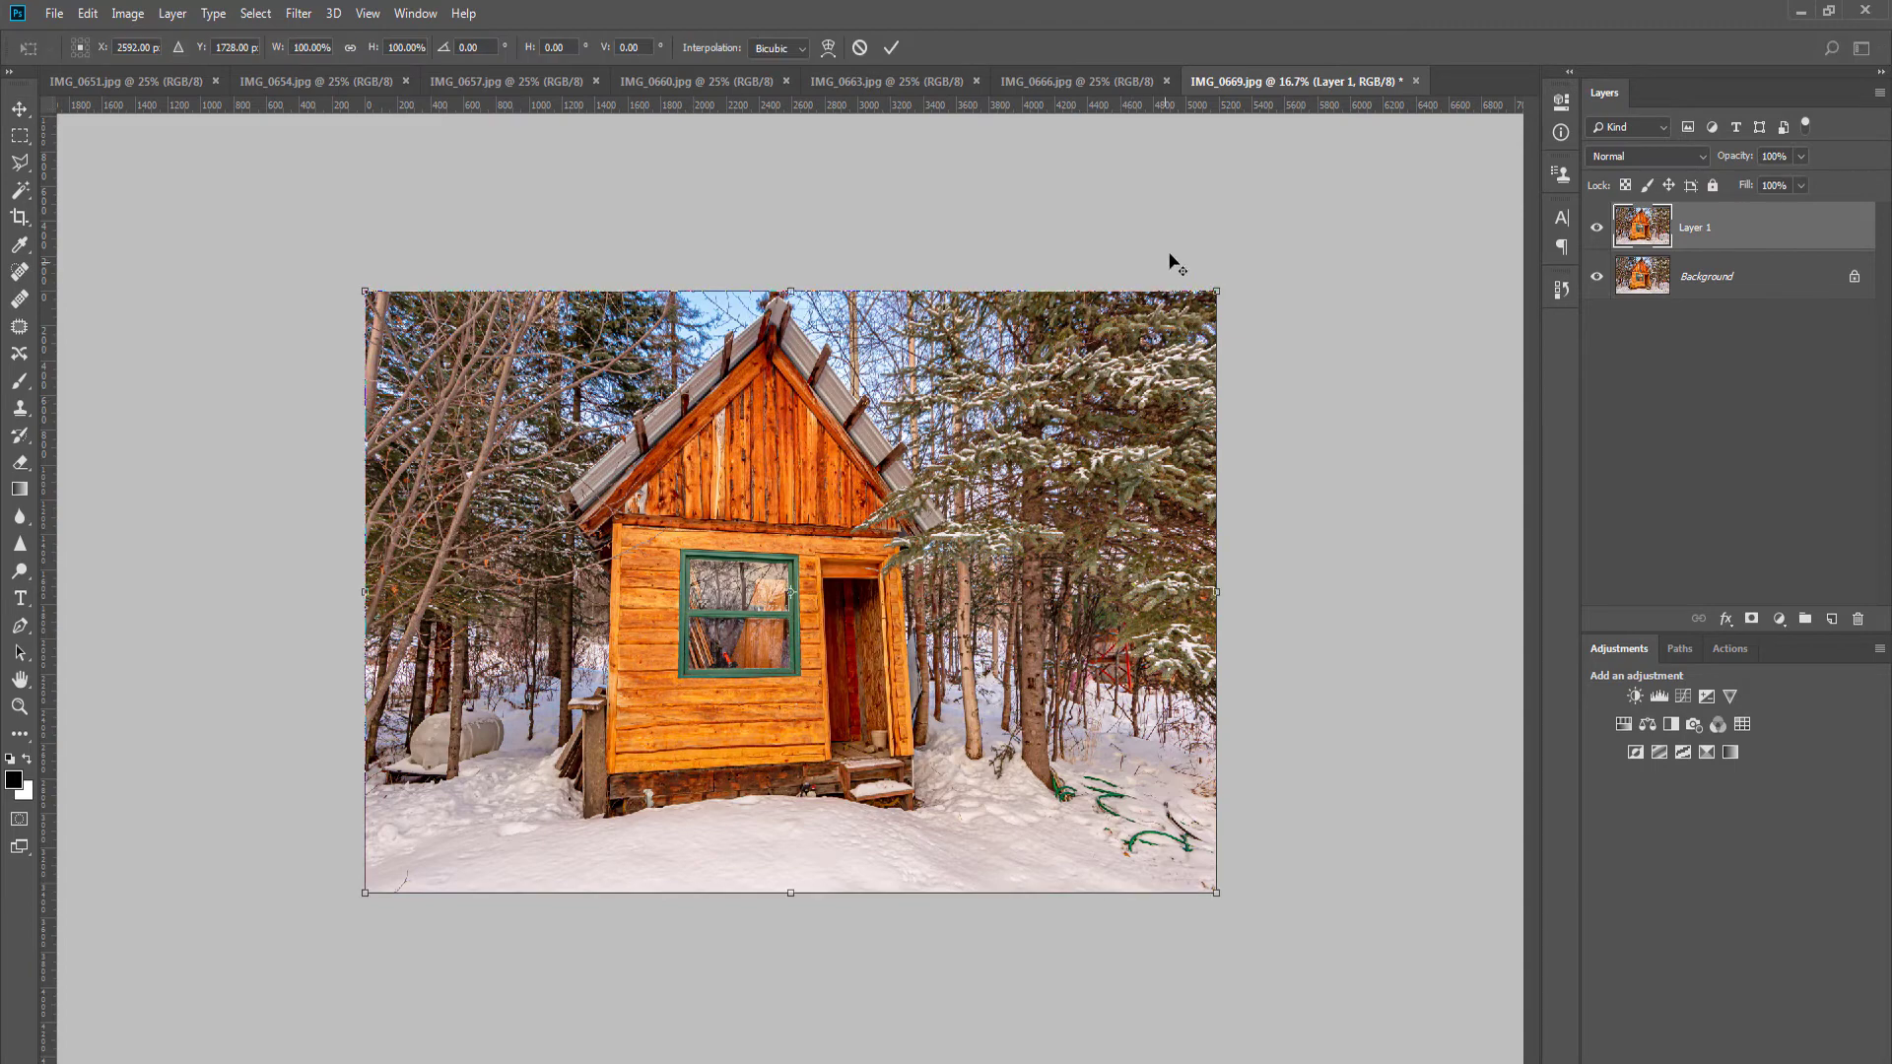
drag(1215, 296, 1270, 291)
key(Return)
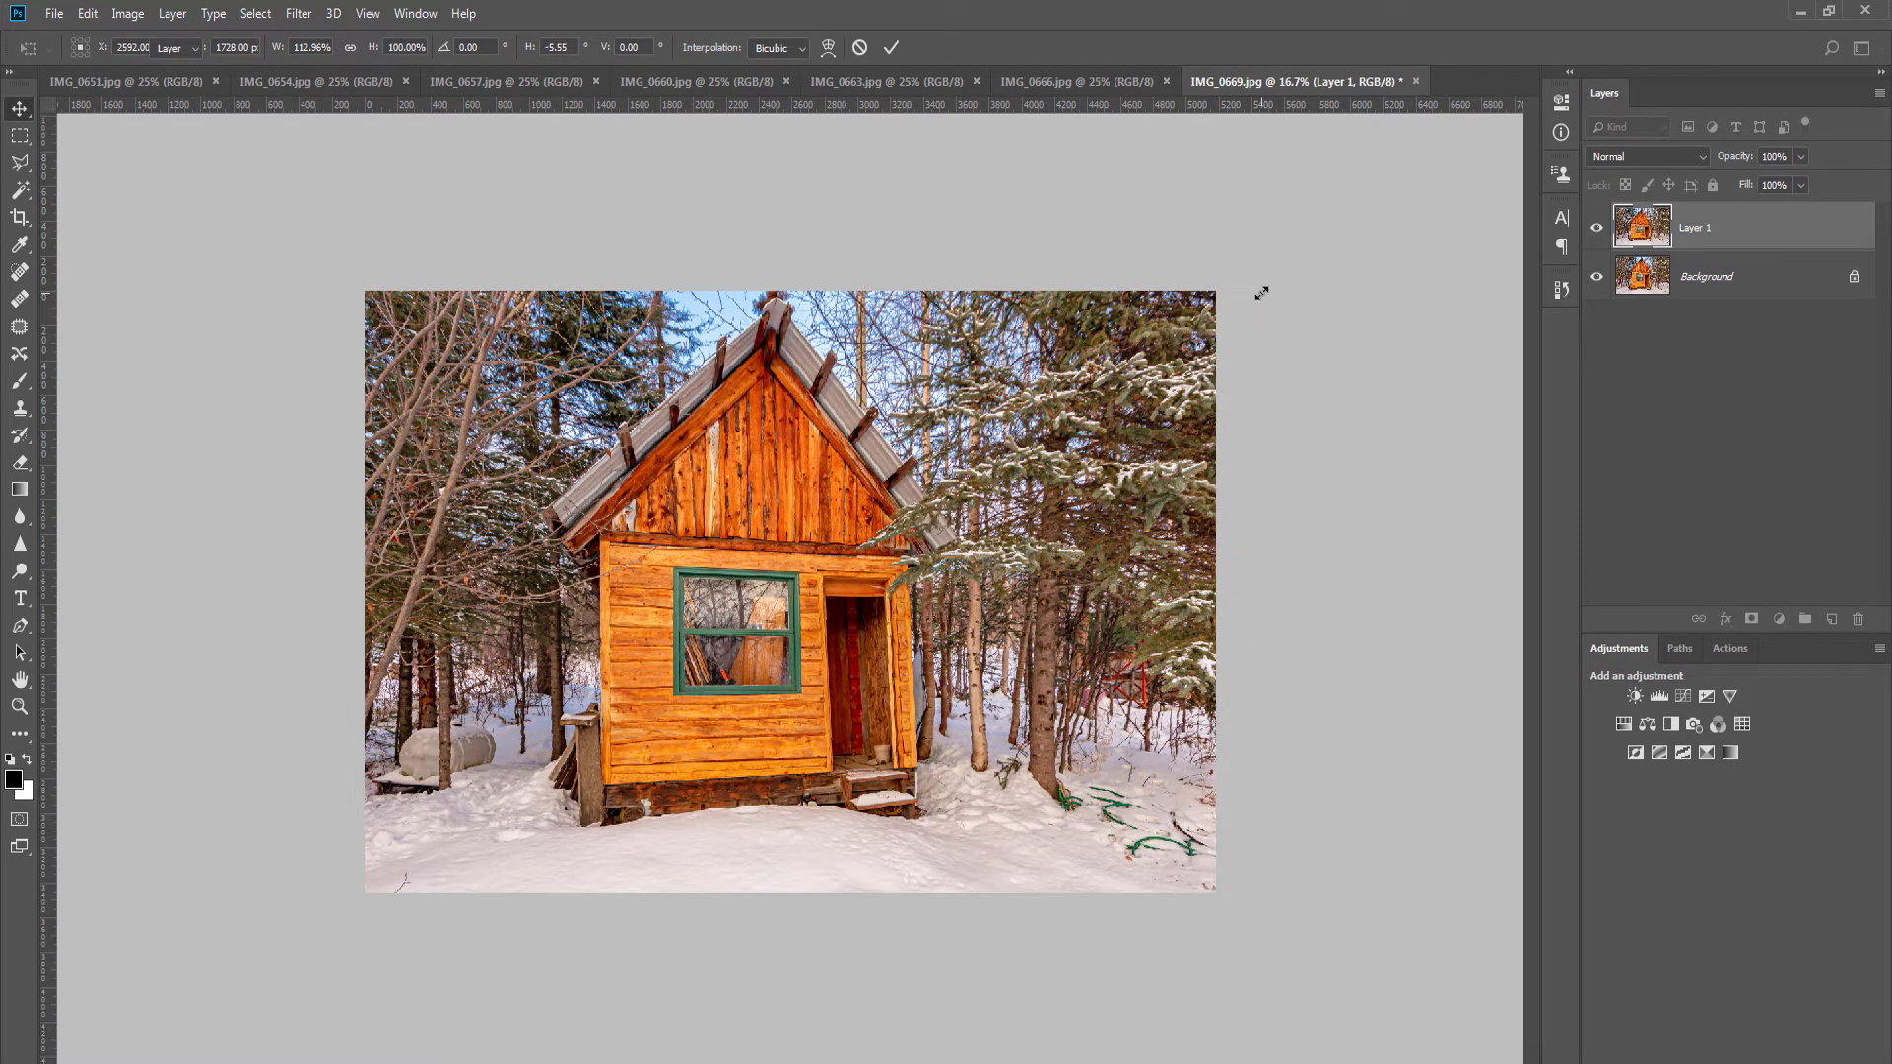
Step: Place vertical guides along both cabin walls and skew the layer's upper corners outward to align the walls with them
drag(45, 448, 602, 430)
drag(51, 504, 921, 483)
key(ctrl+j)
key(ctrl+t)
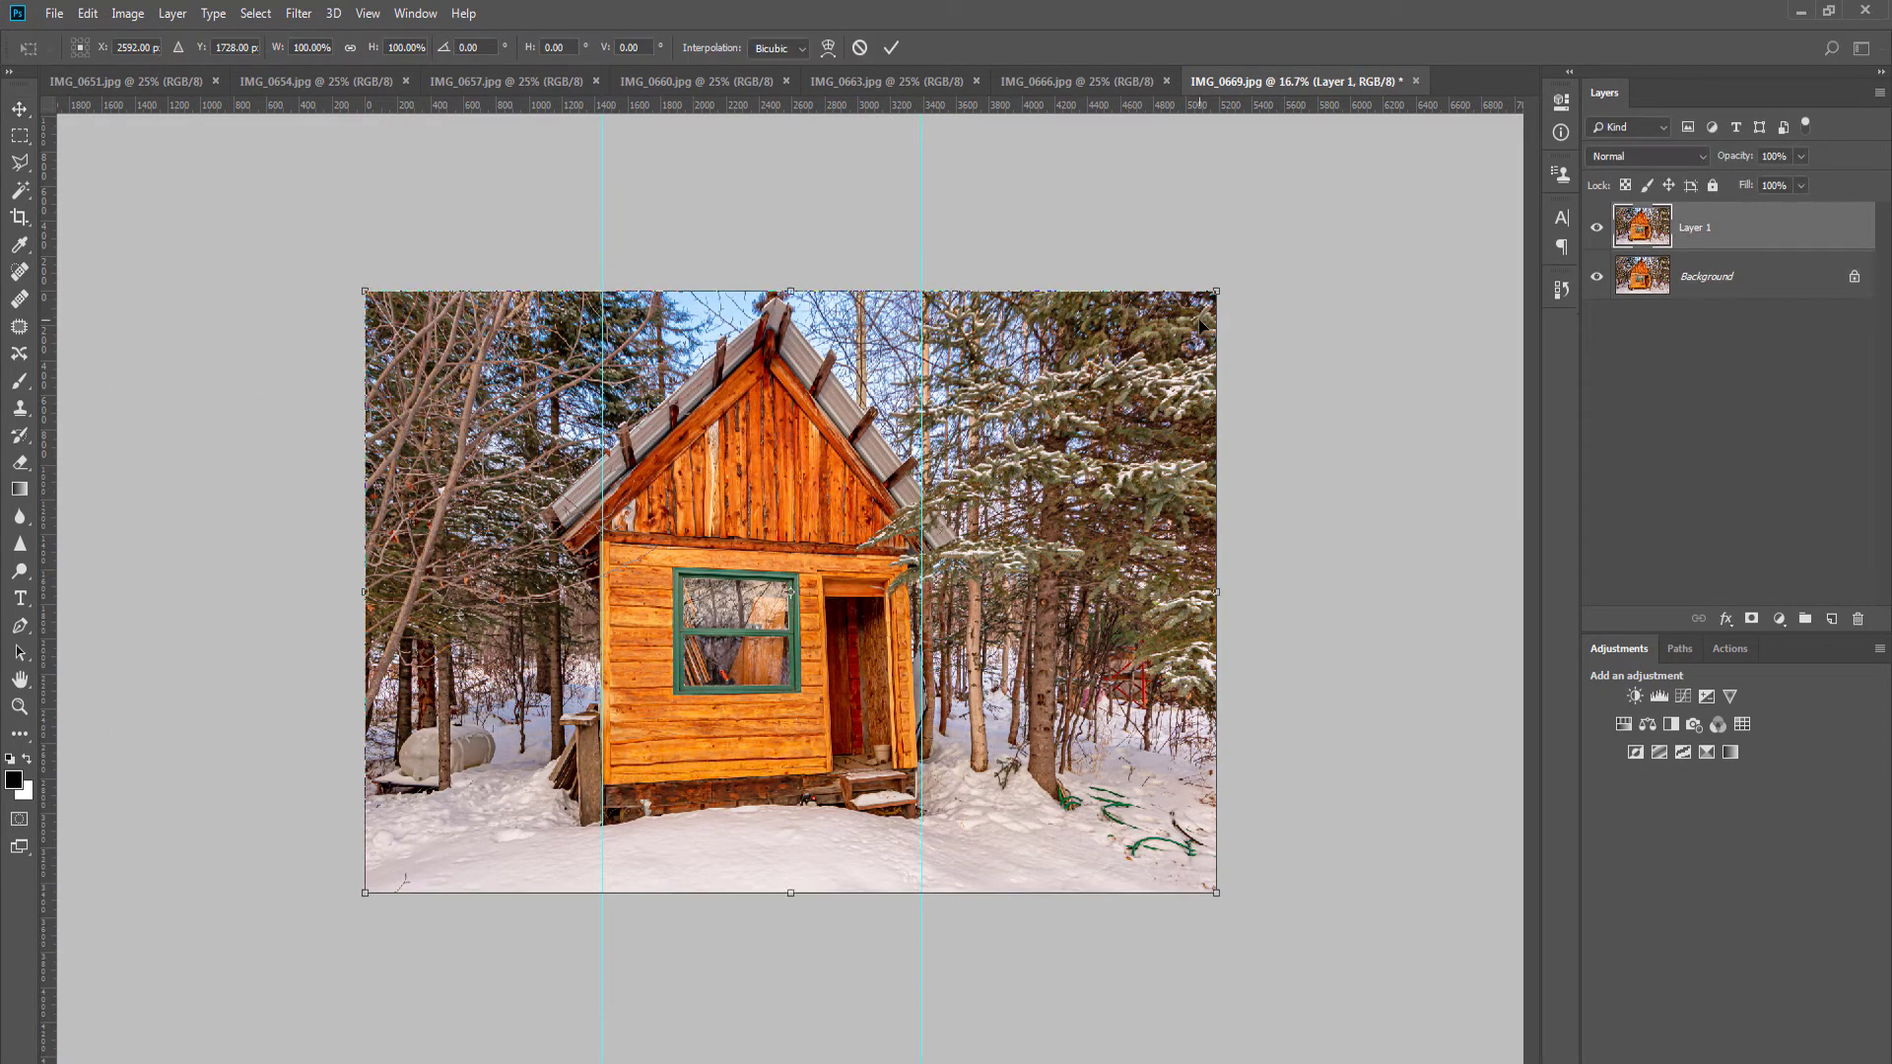
drag(1217, 292, 1256, 292)
drag(370, 301, 355, 294)
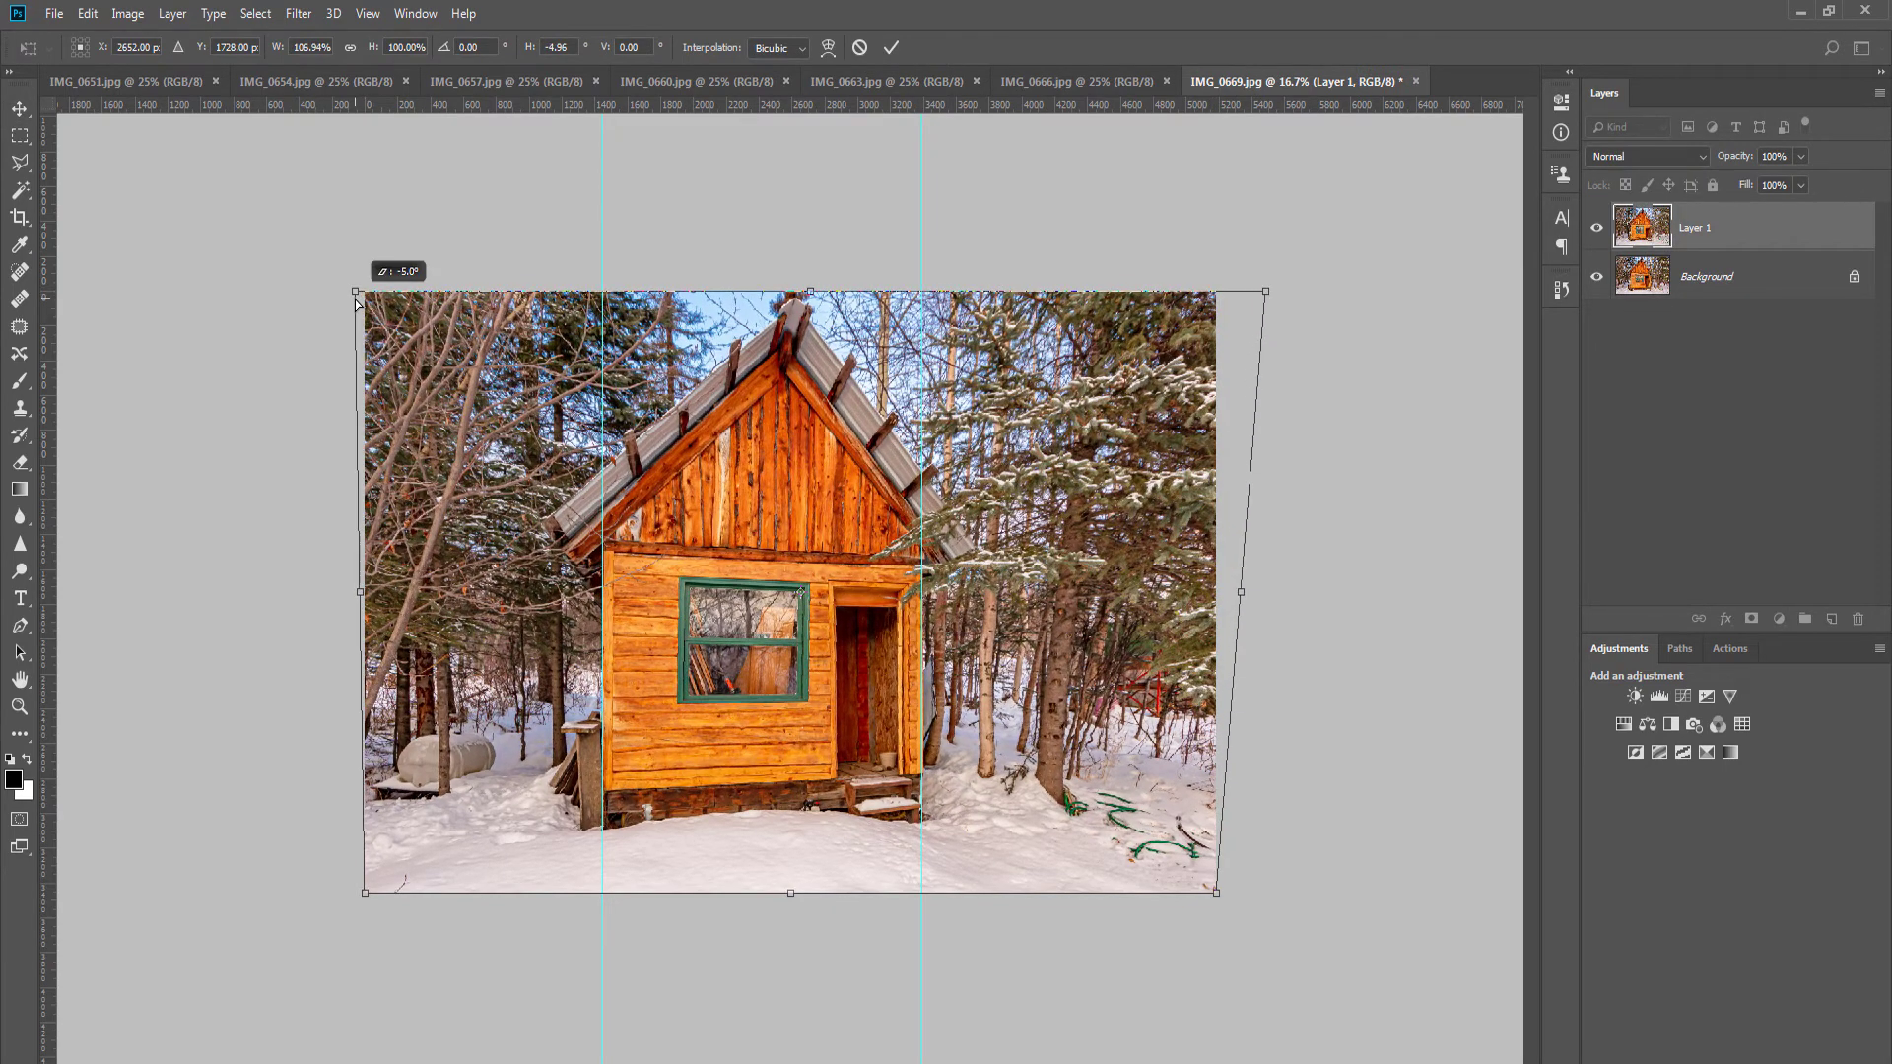
key(Return)
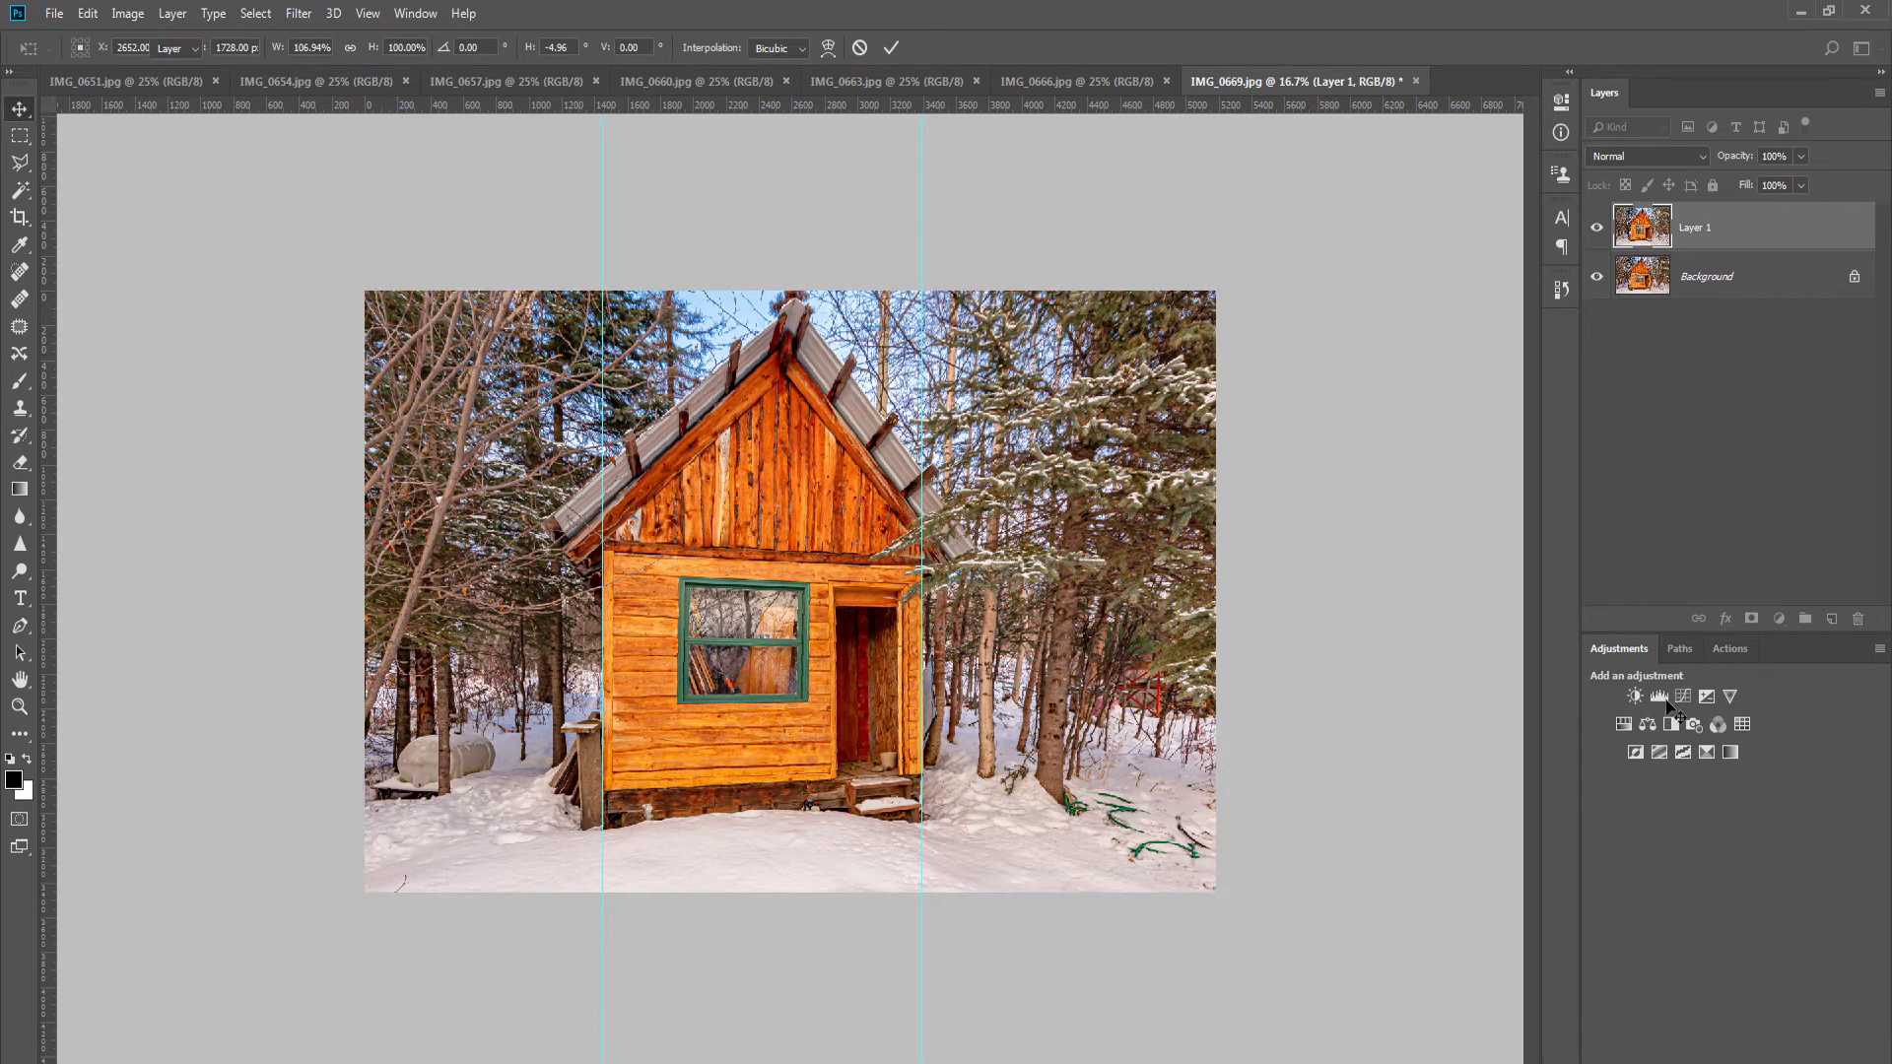
Step: Brighten the highlights of the small cabin photo with a Levels adjustment and apply the Noiseware filter
click(1661, 698)
drag(1514, 309, 1503, 311)
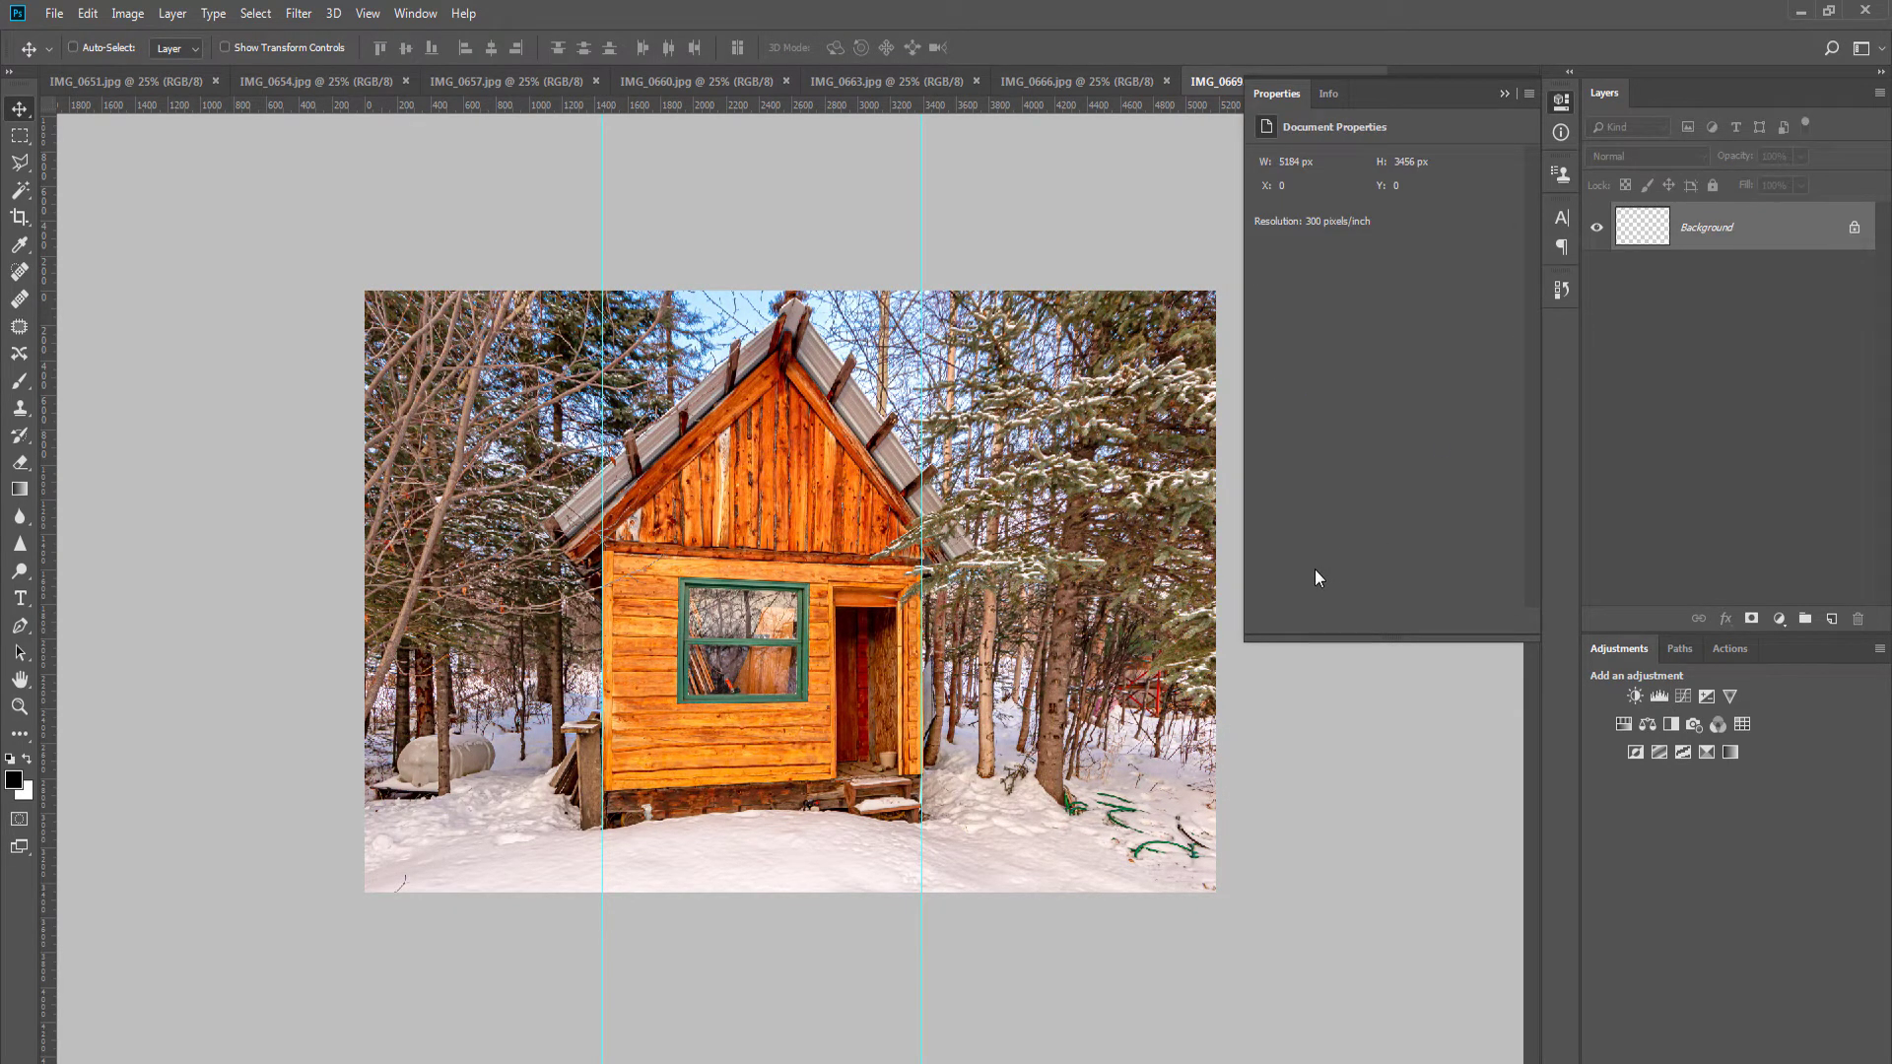
key(ctrl+f)
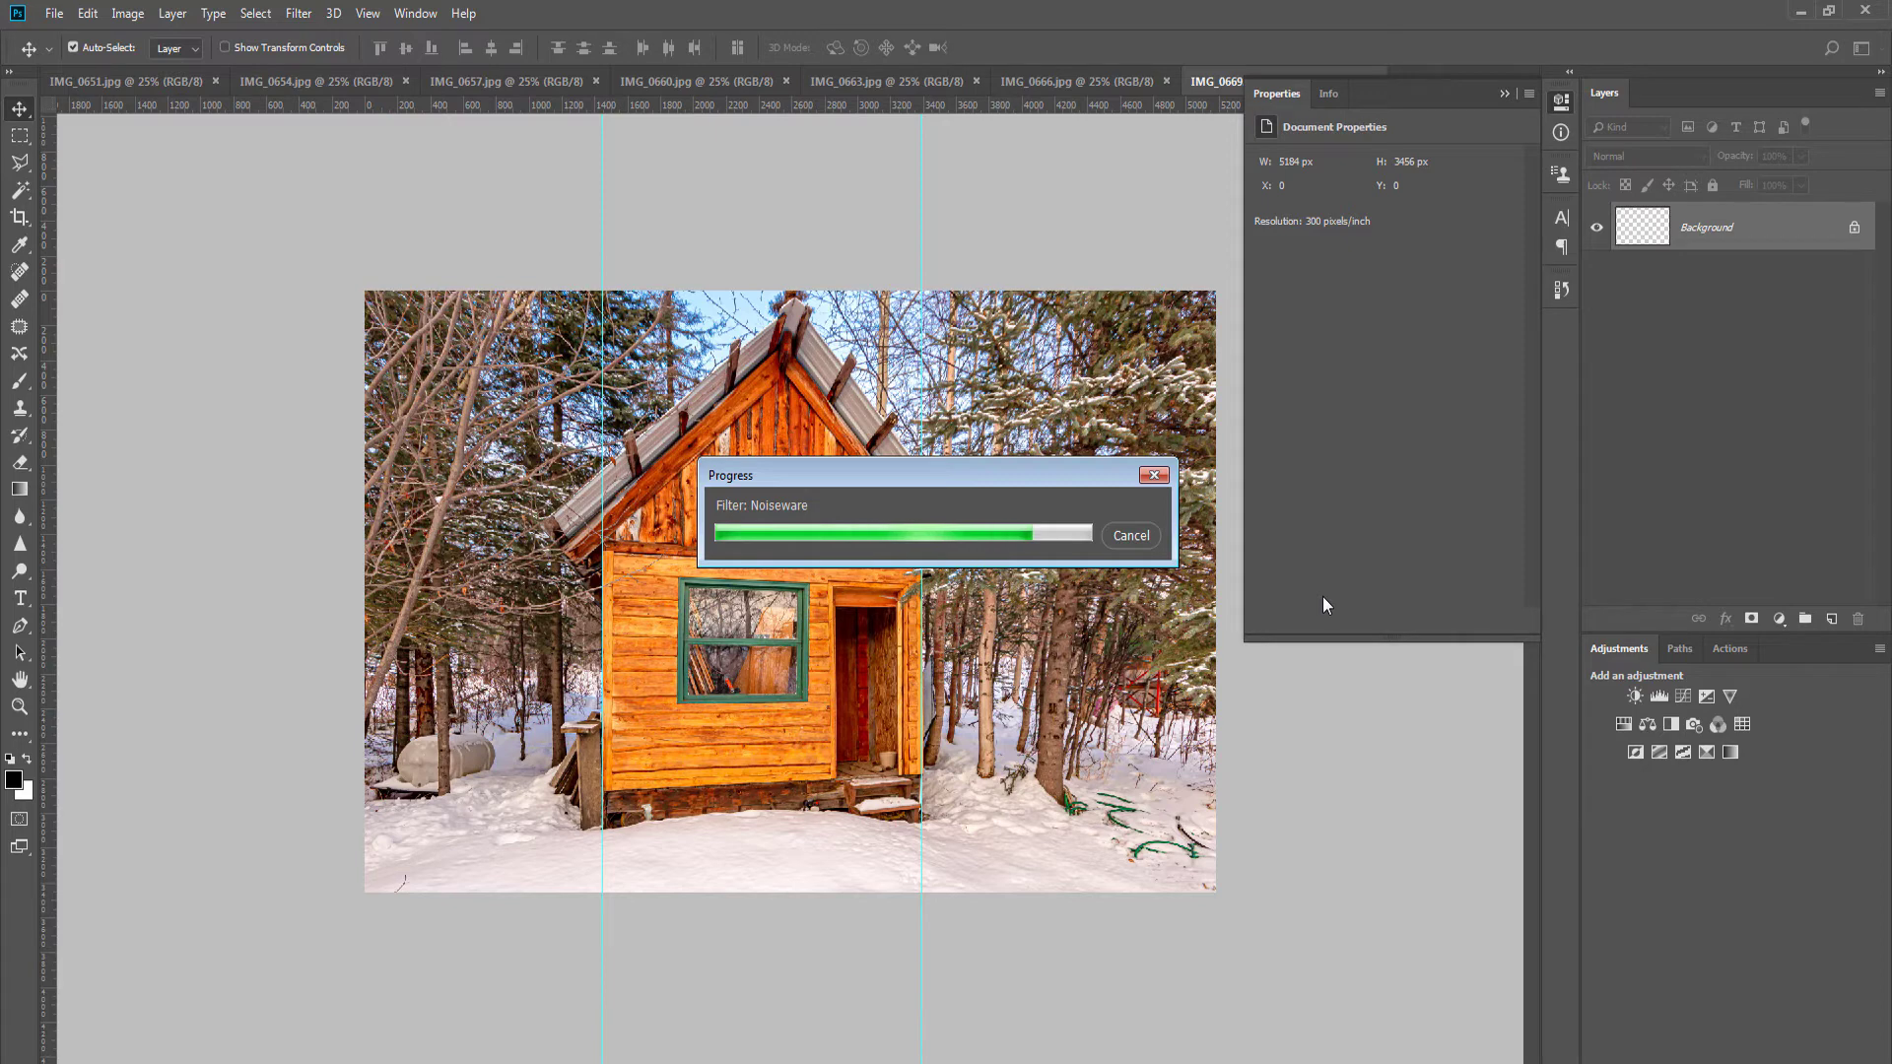
Step: Close IMG_0669.jpg, saving its changes
key(ctrl+w)
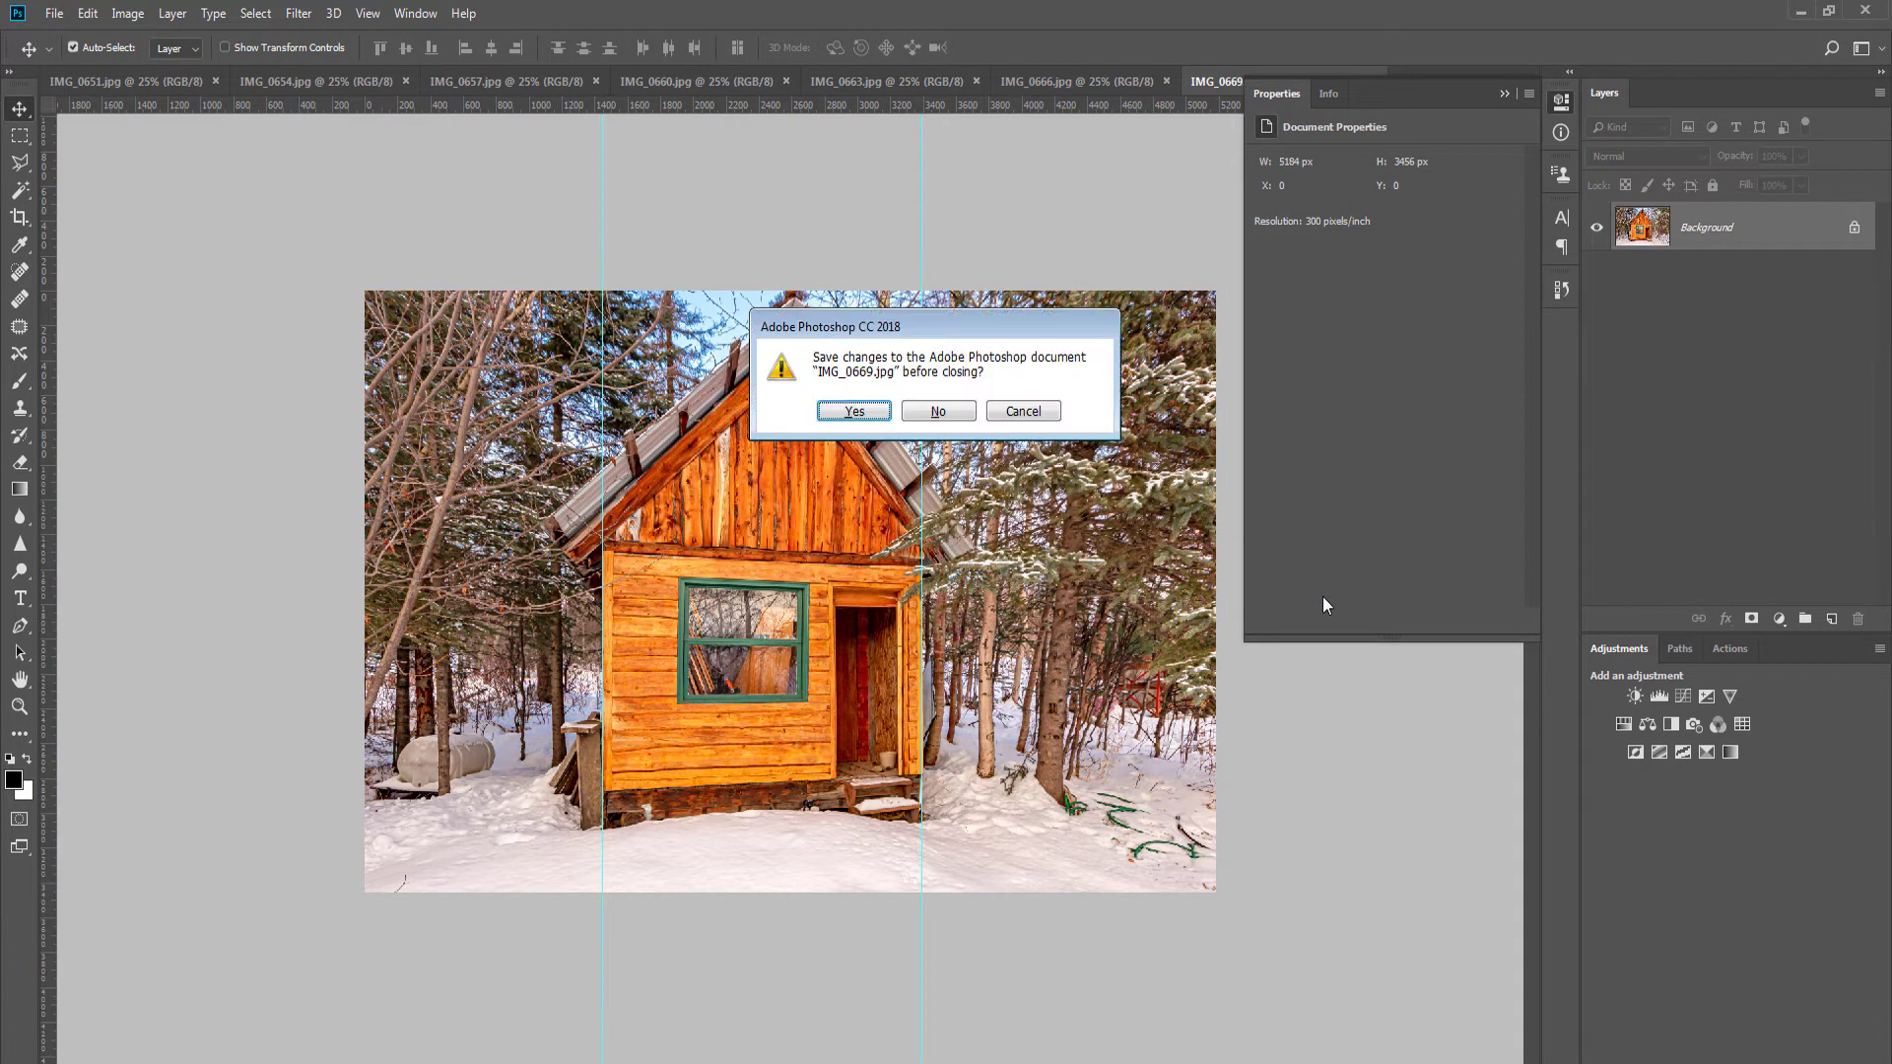
key(Return)
key(Return)
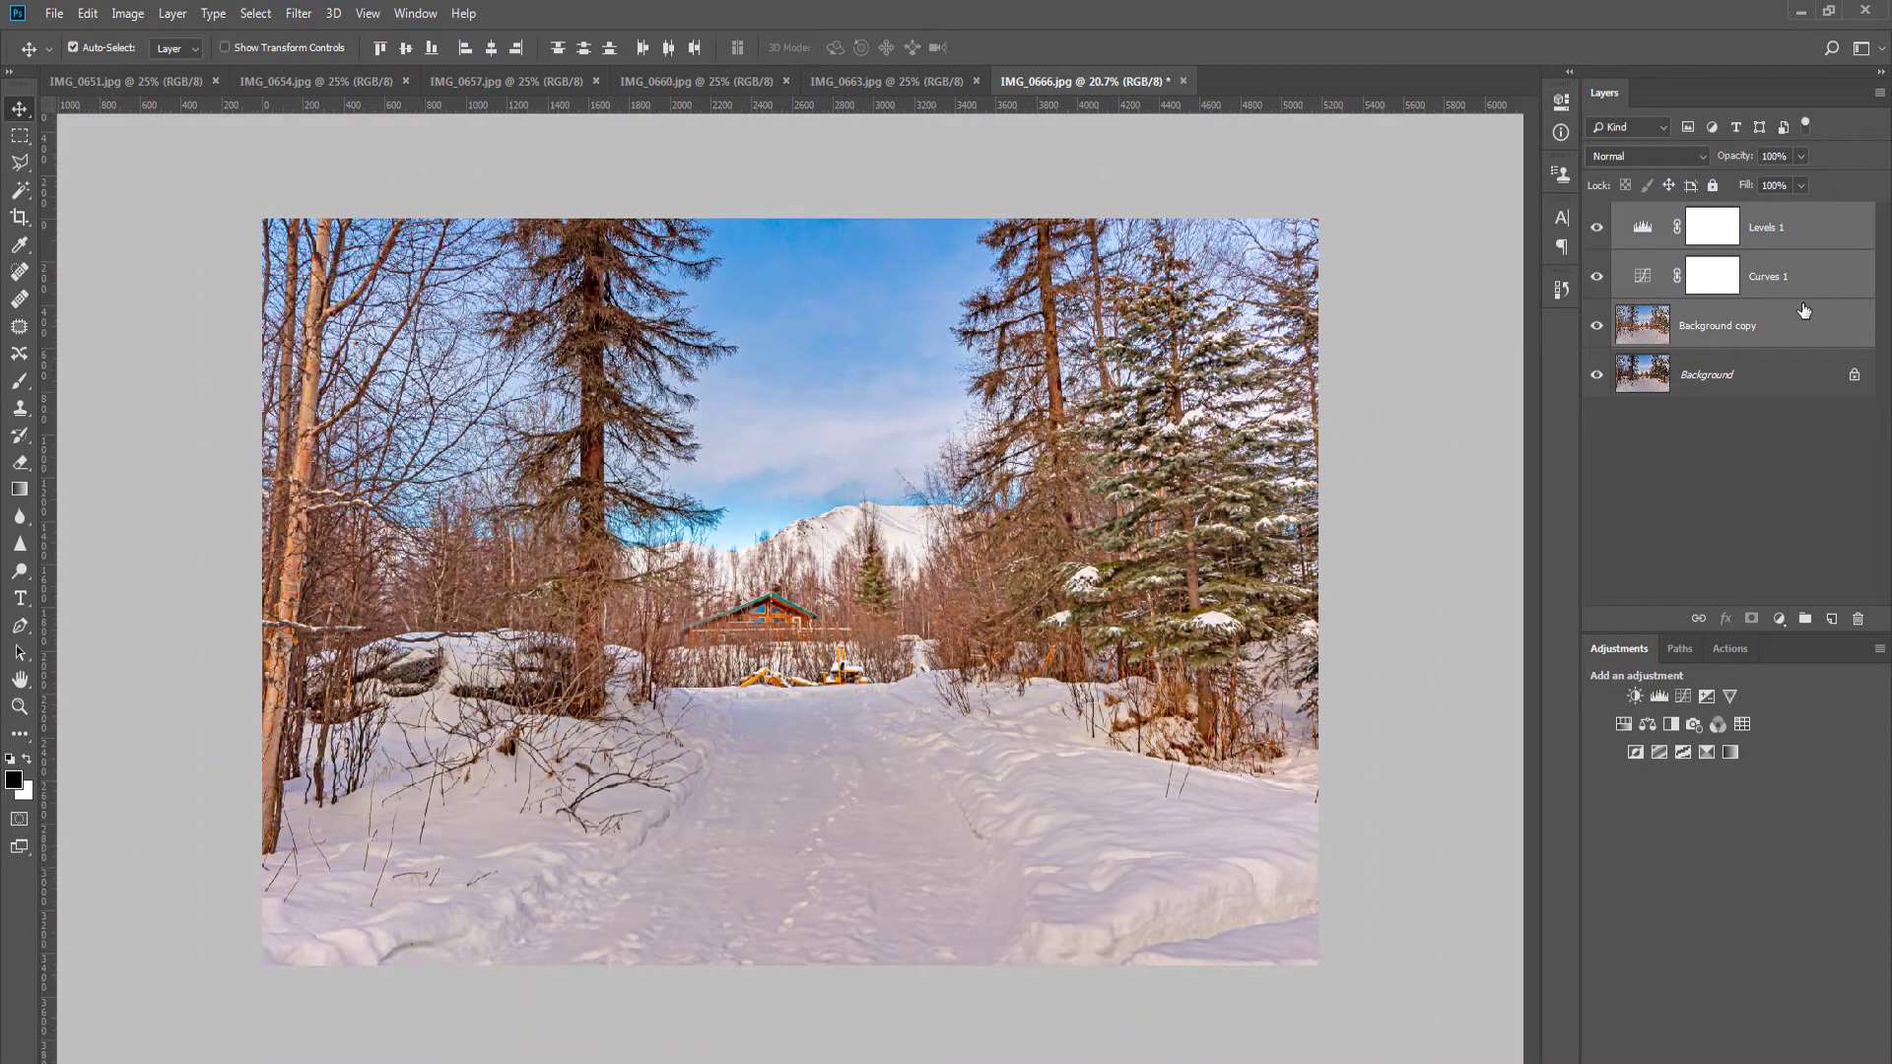
Step: Reduce the opacity of the Levels, Curves and Background copy layers in IMG_0666.jpg to 57% and flatten the image
click(1800, 156)
drag(1800, 179, 1761, 179)
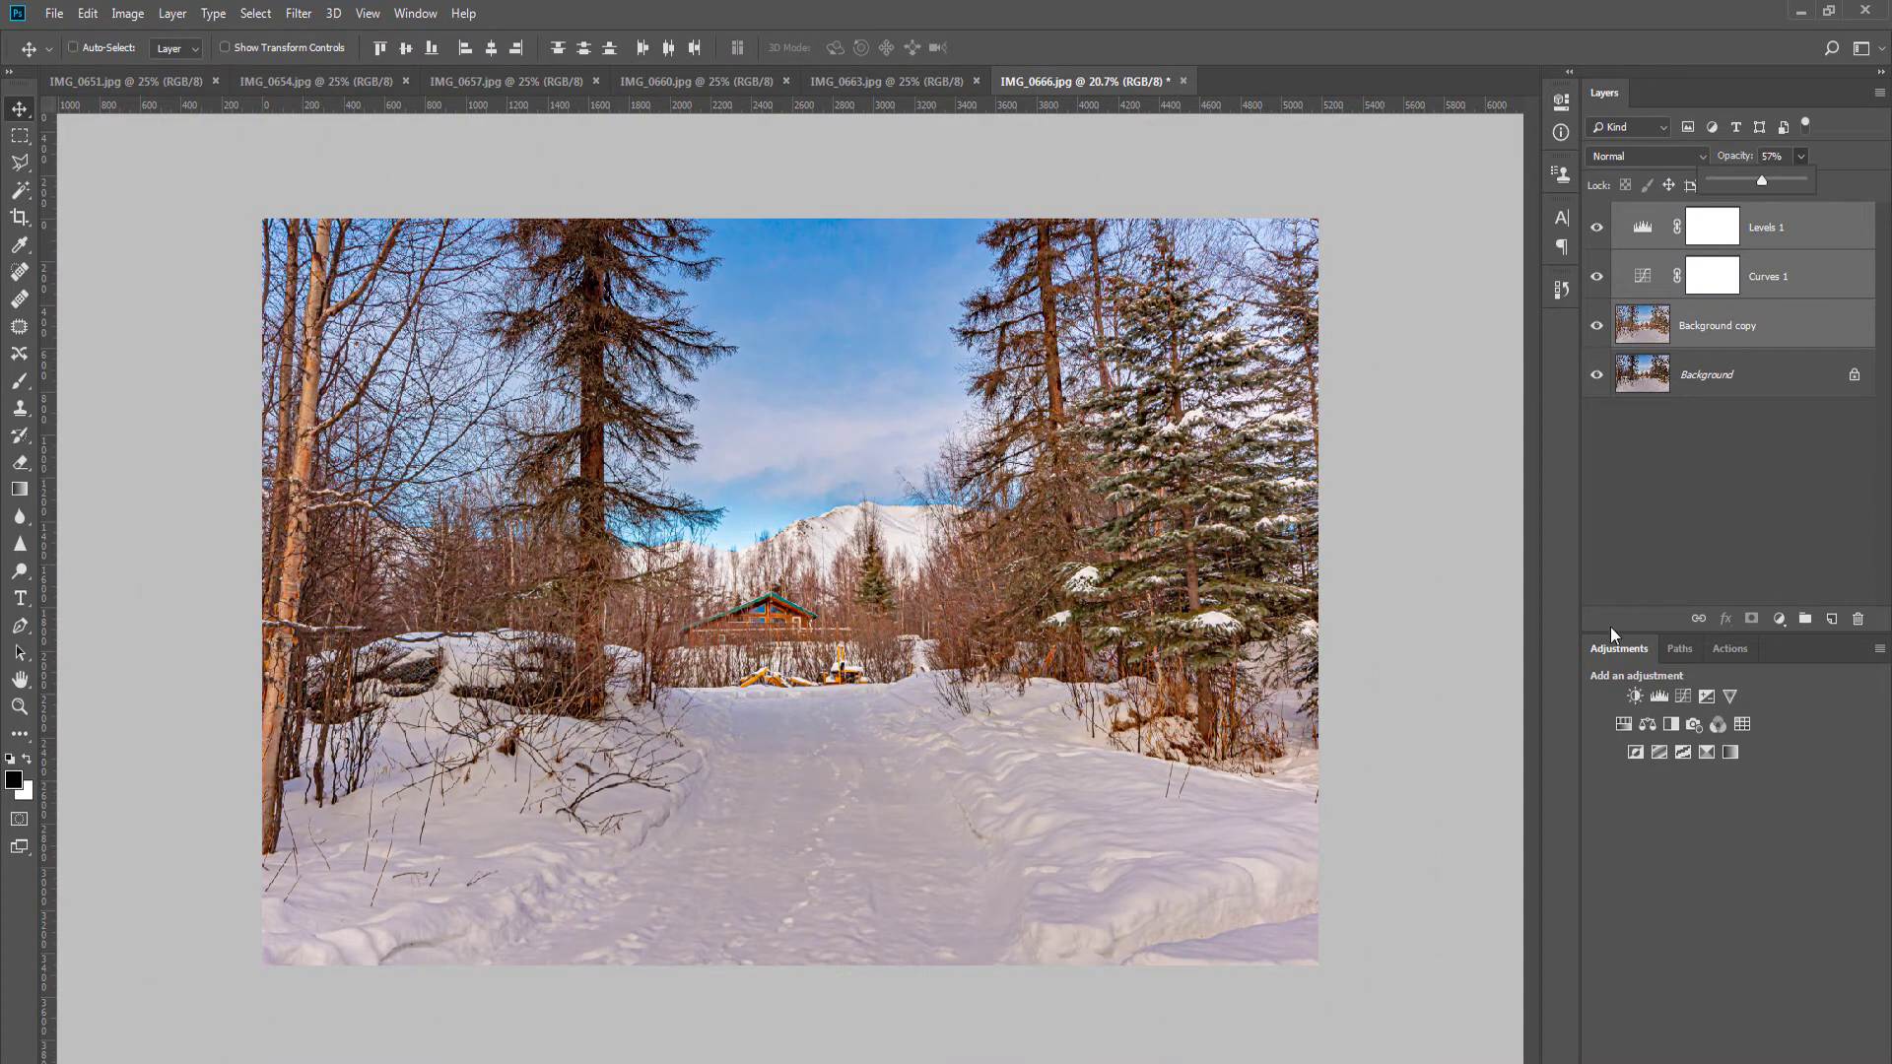
key(ctrl+shift+e)
Step: Add a Levels adjustment to IMG_0666.jpg, lower its white point to brighten the snow, and flatten the image
click(1660, 695)
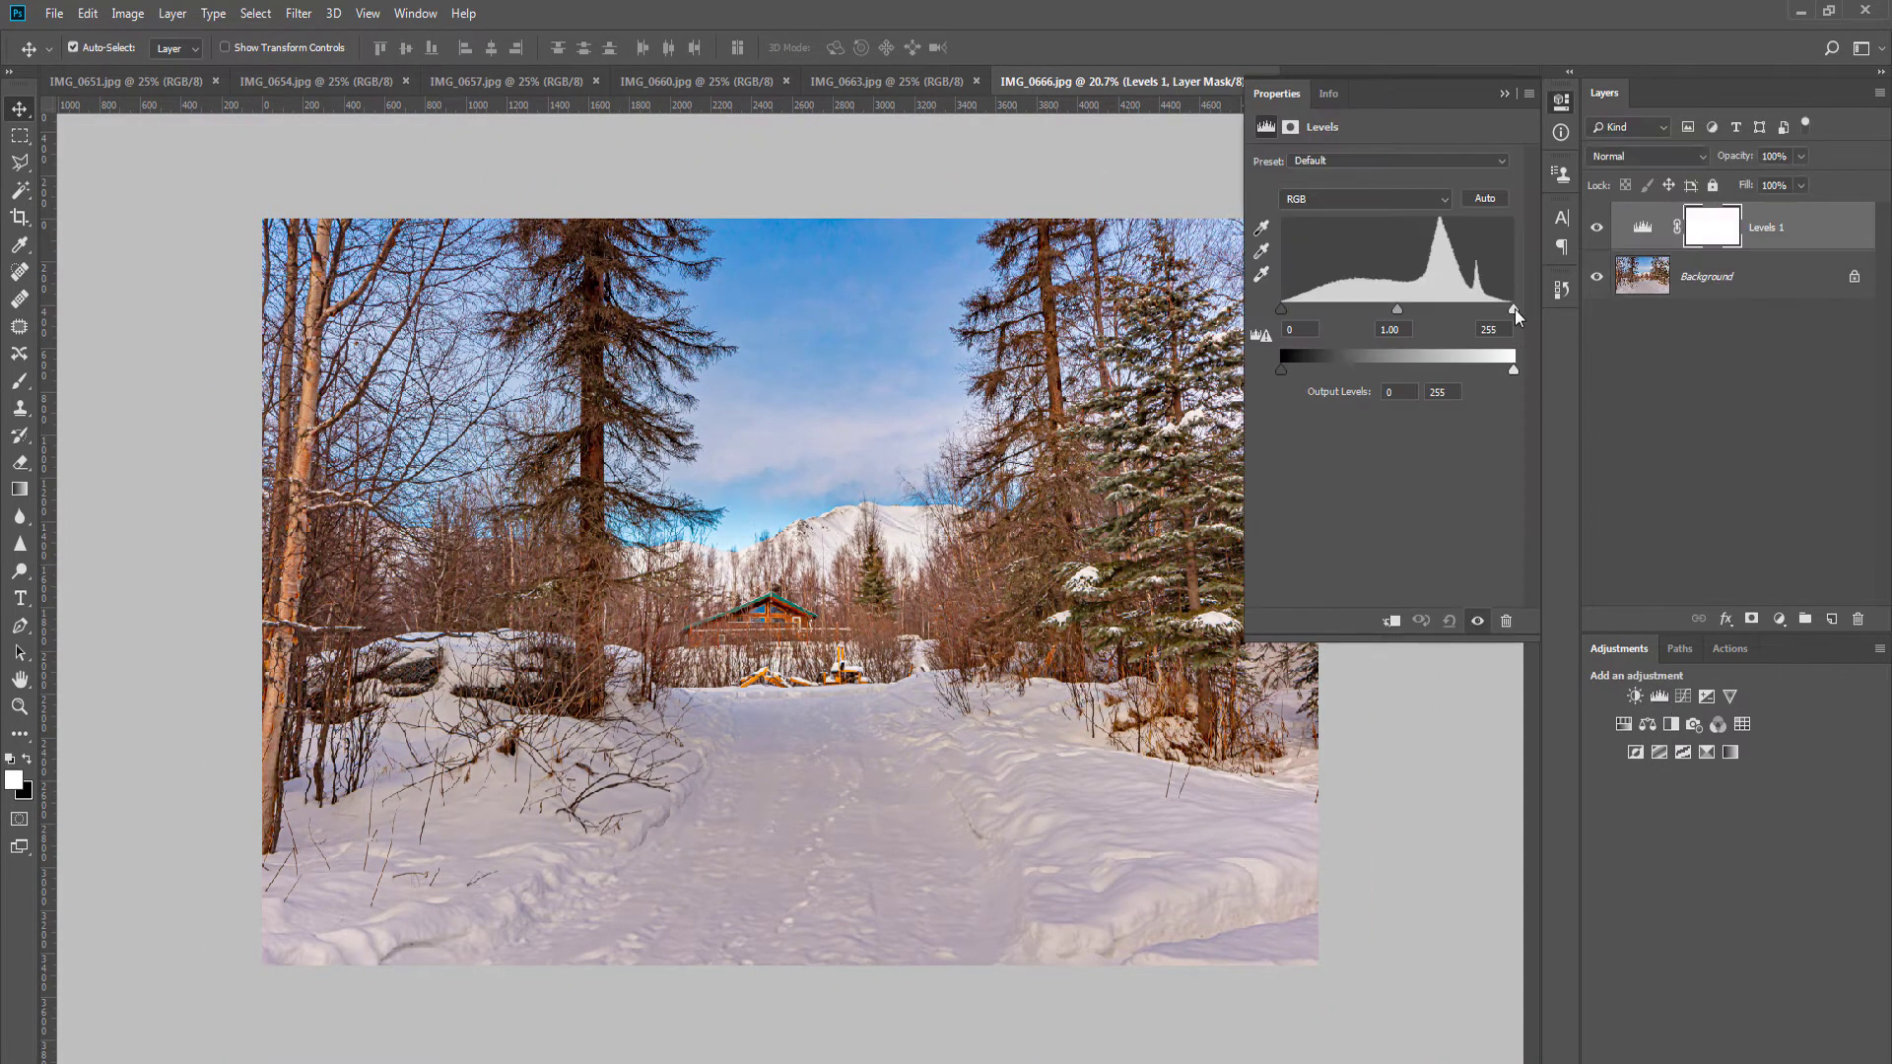
drag(1515, 310, 1489, 315)
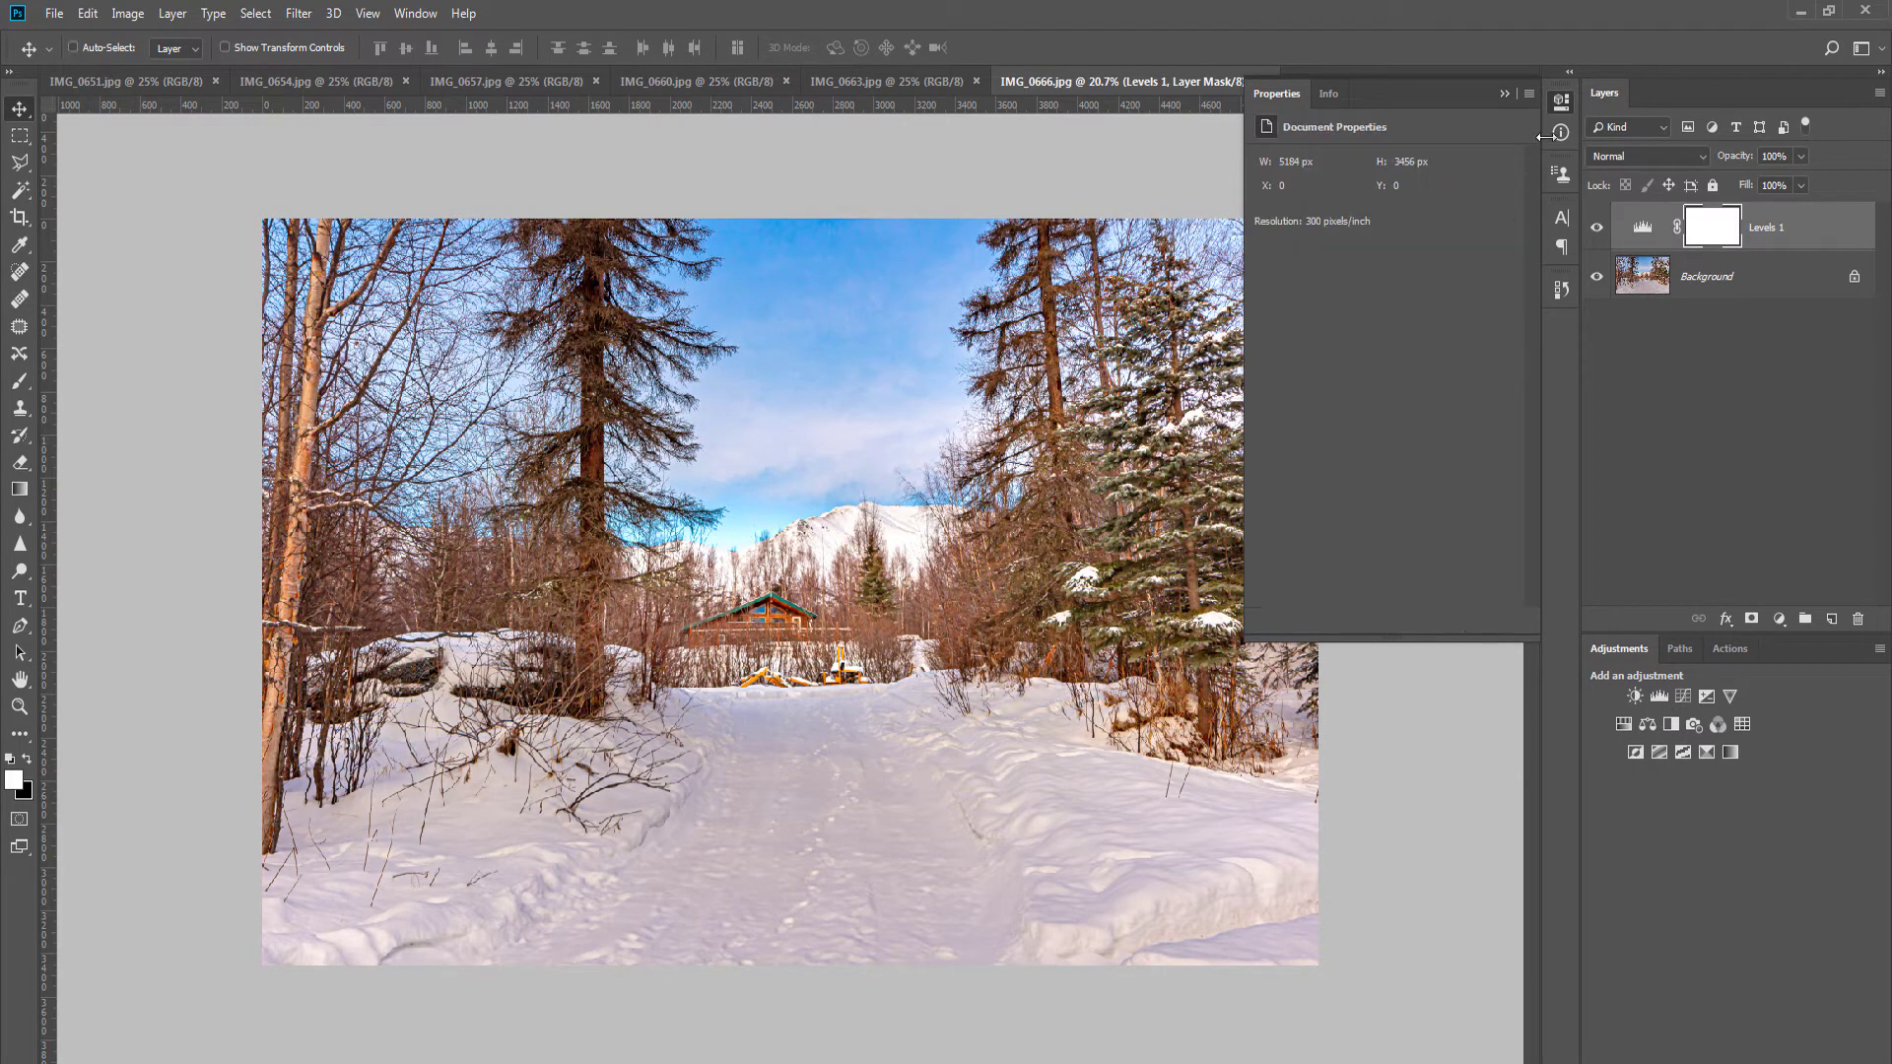
key(ctrl+shift+e)
click(1559, 104)
Step: Apply the Noiseware filter to IMG_0666.jpg, then save and close the photo
key(ctrl+w)
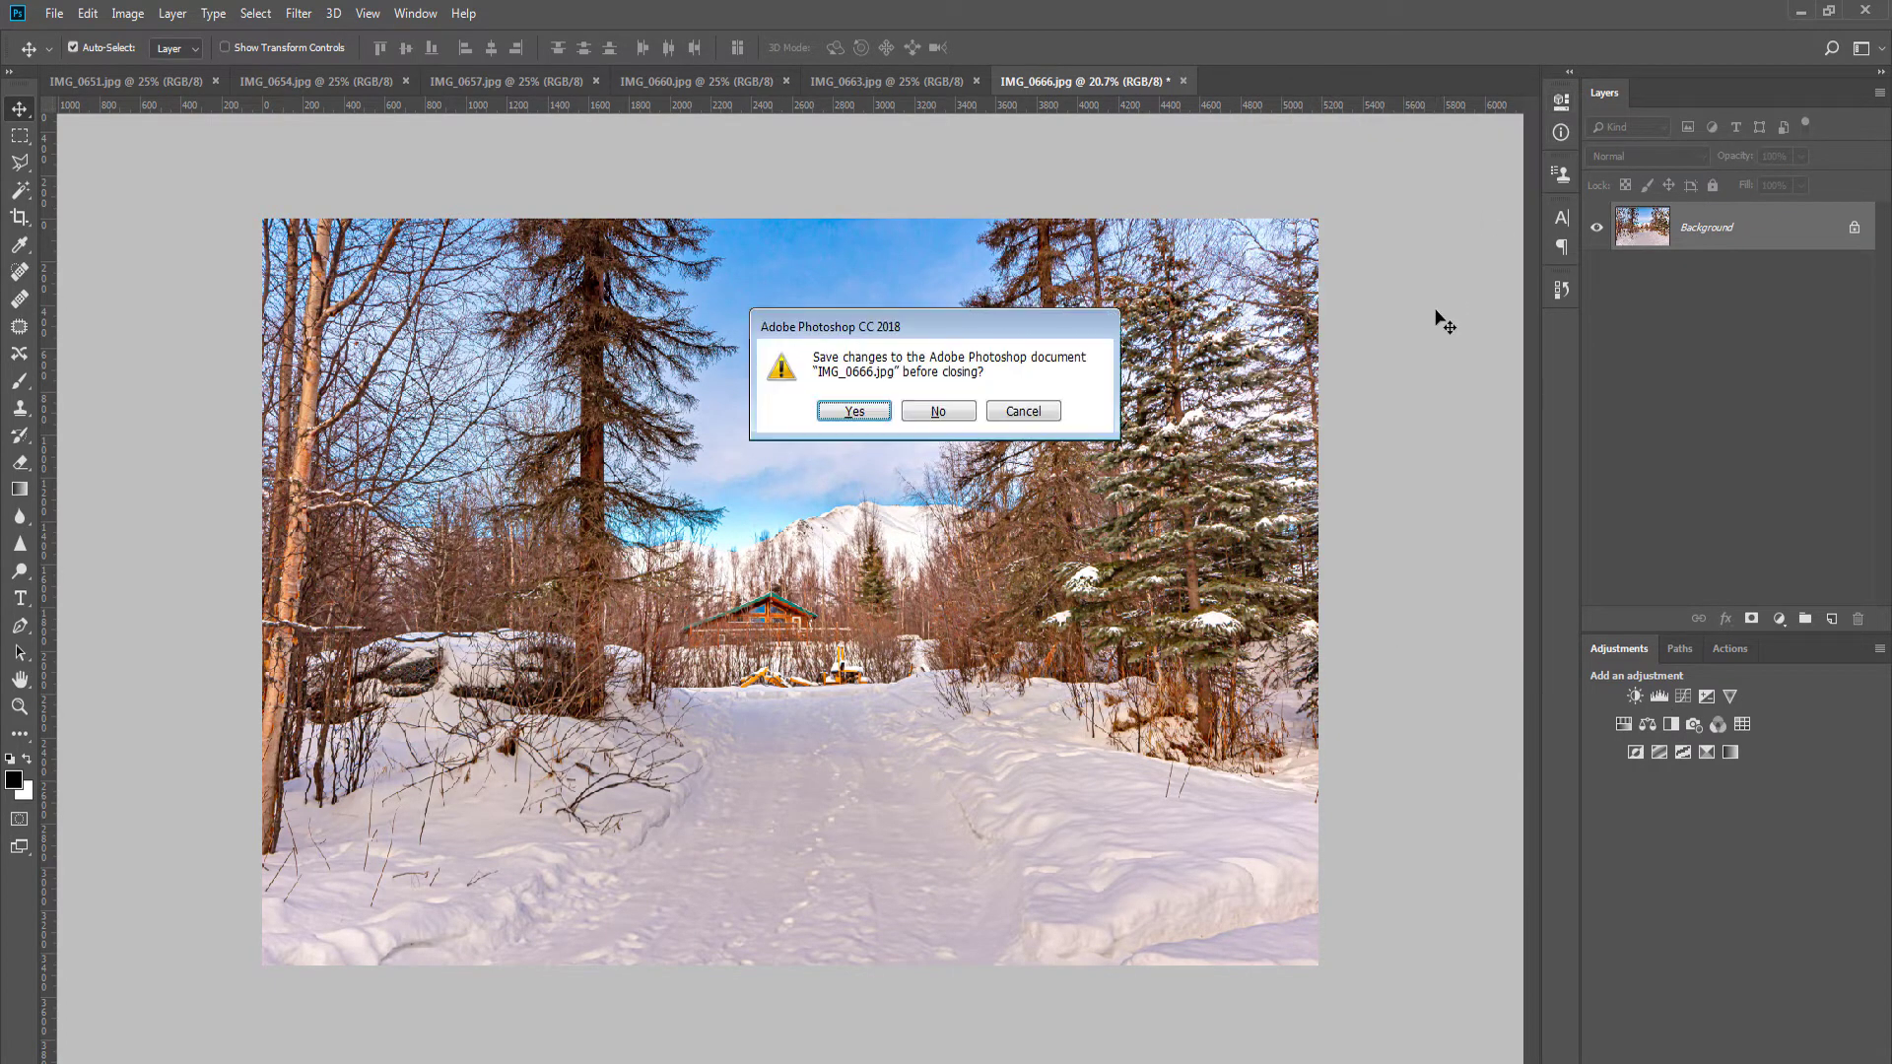
key(Escape)
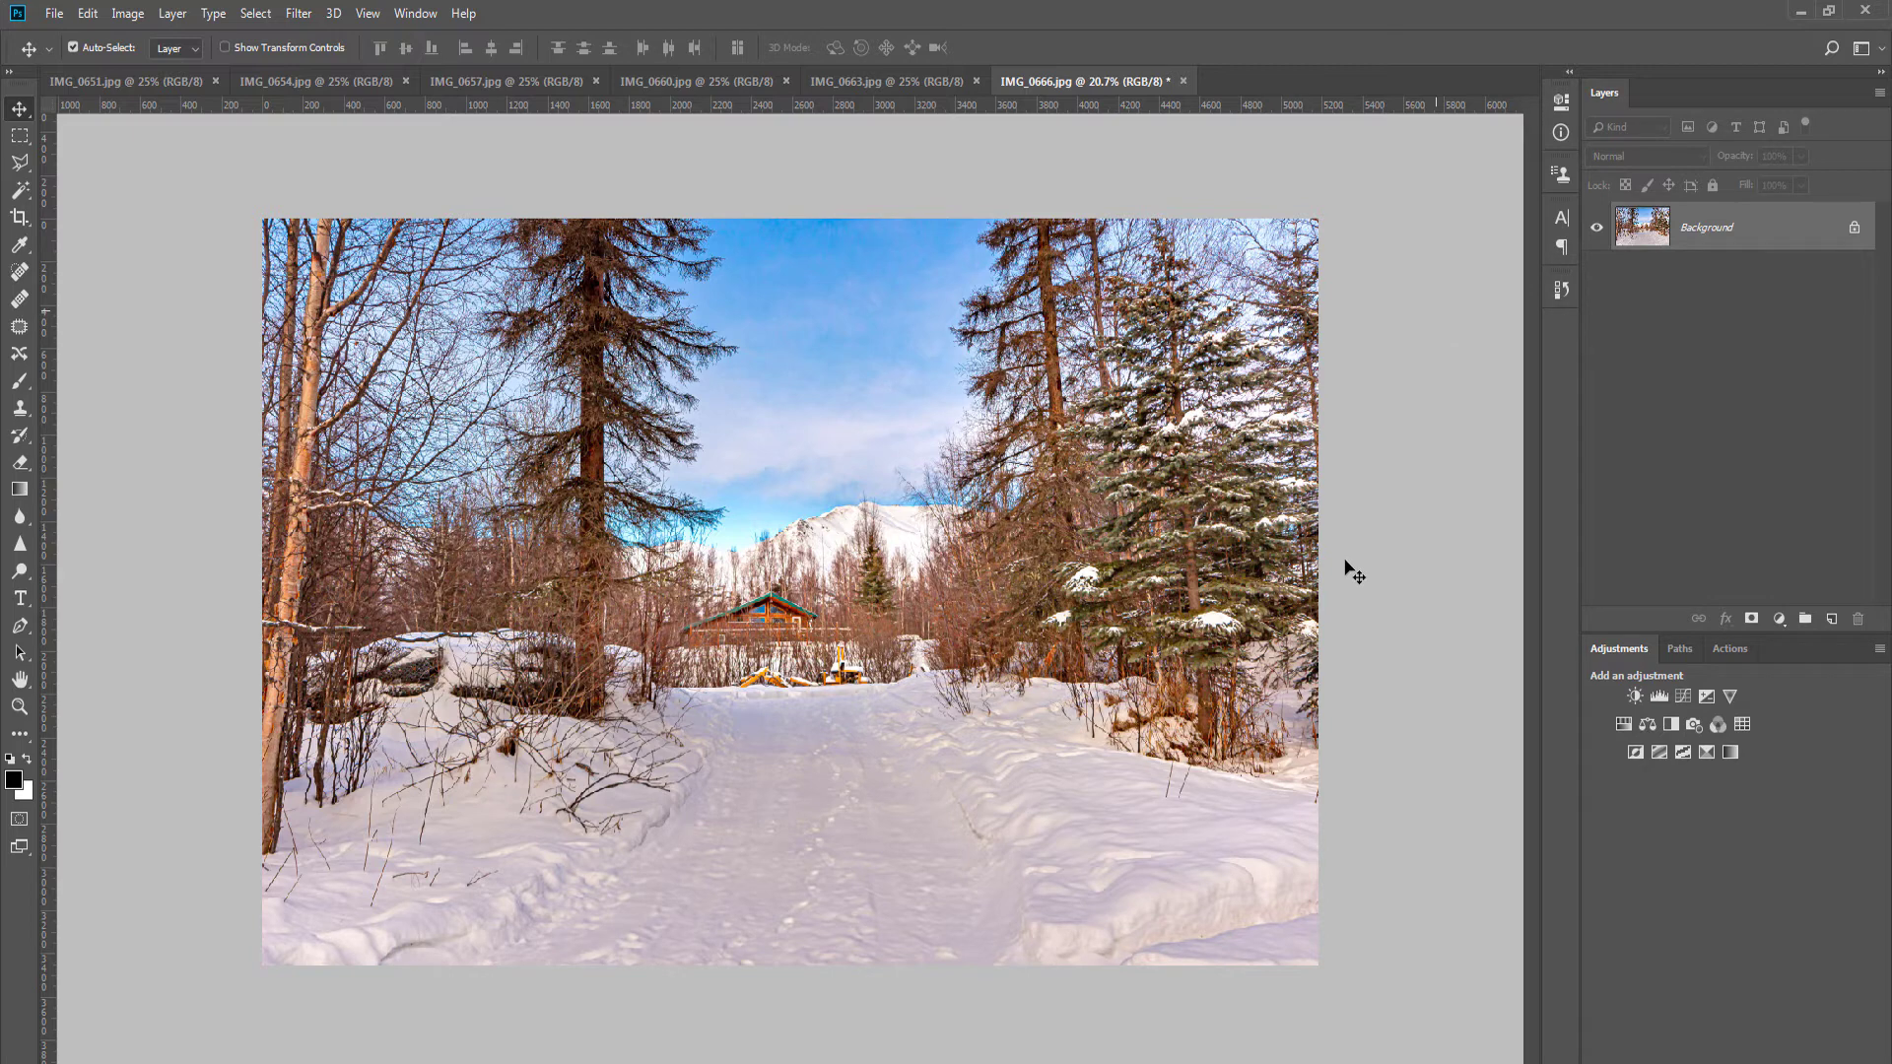
key(ctrl+alt+f)
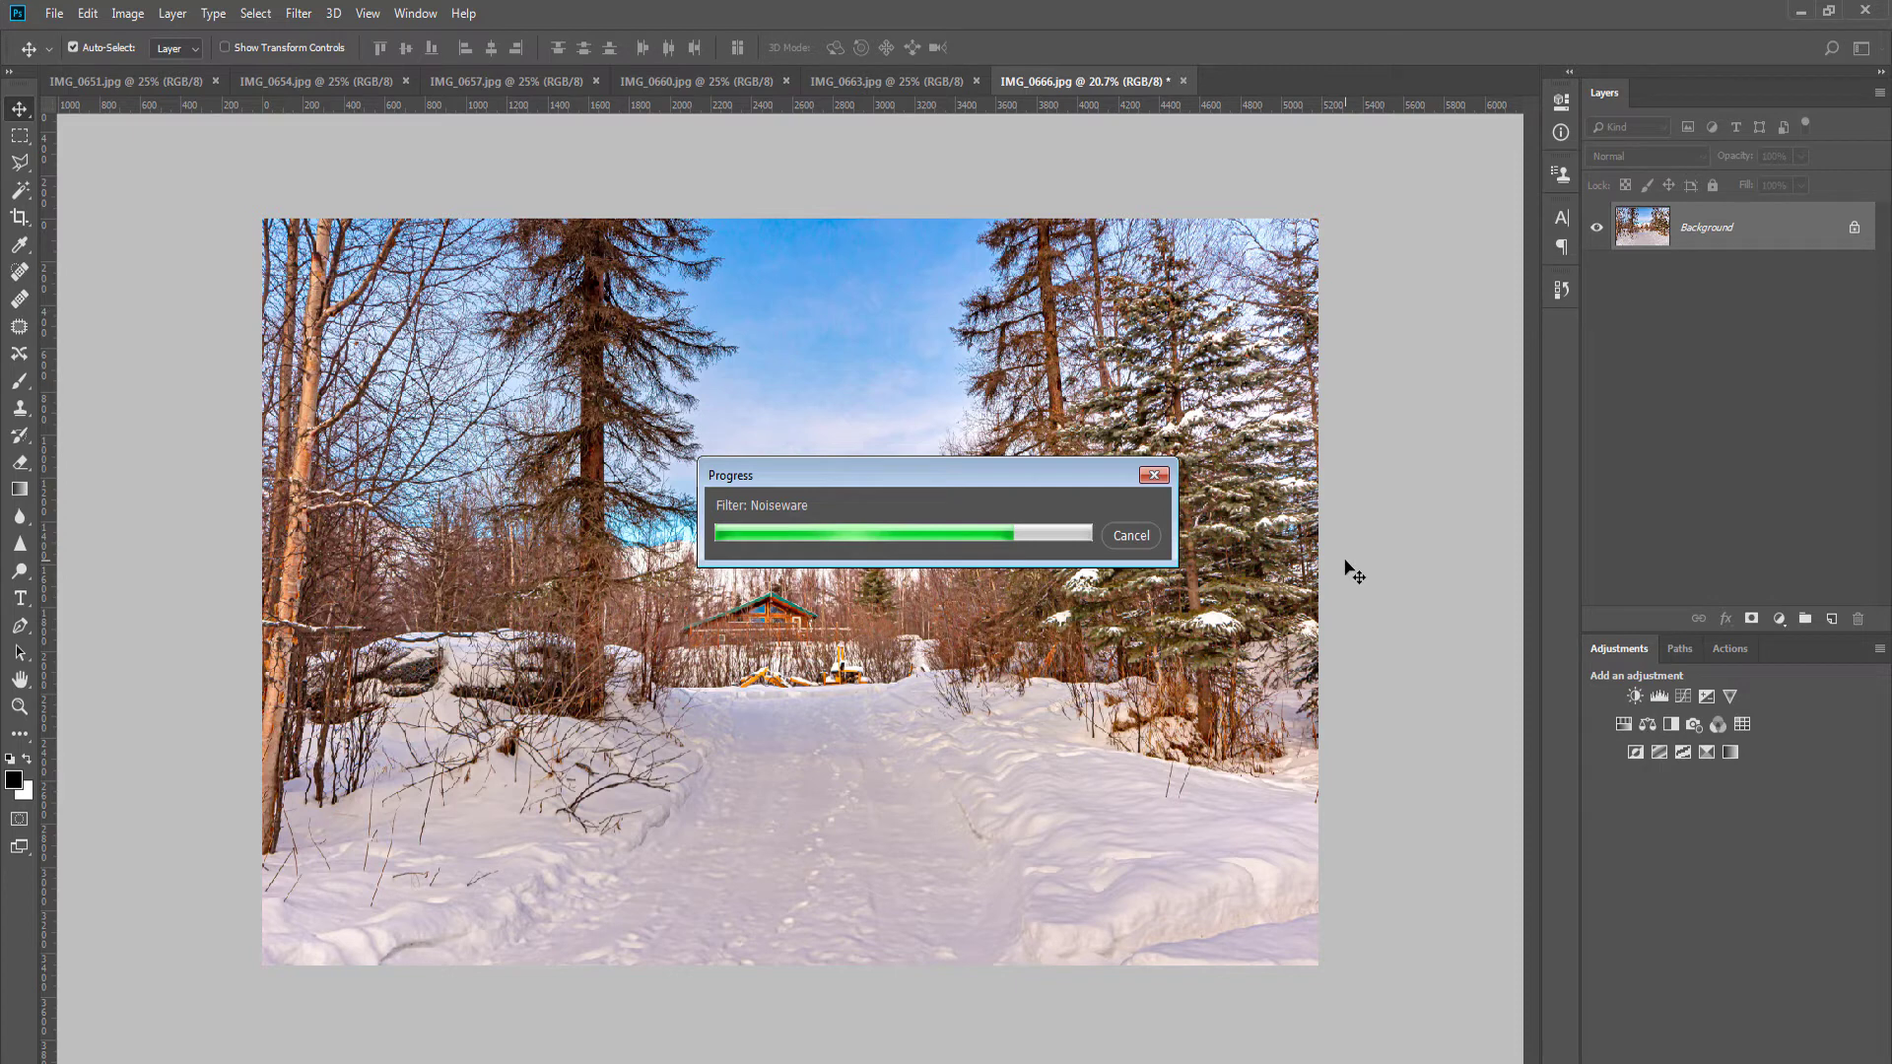
key(ctrl+s)
key(Return)
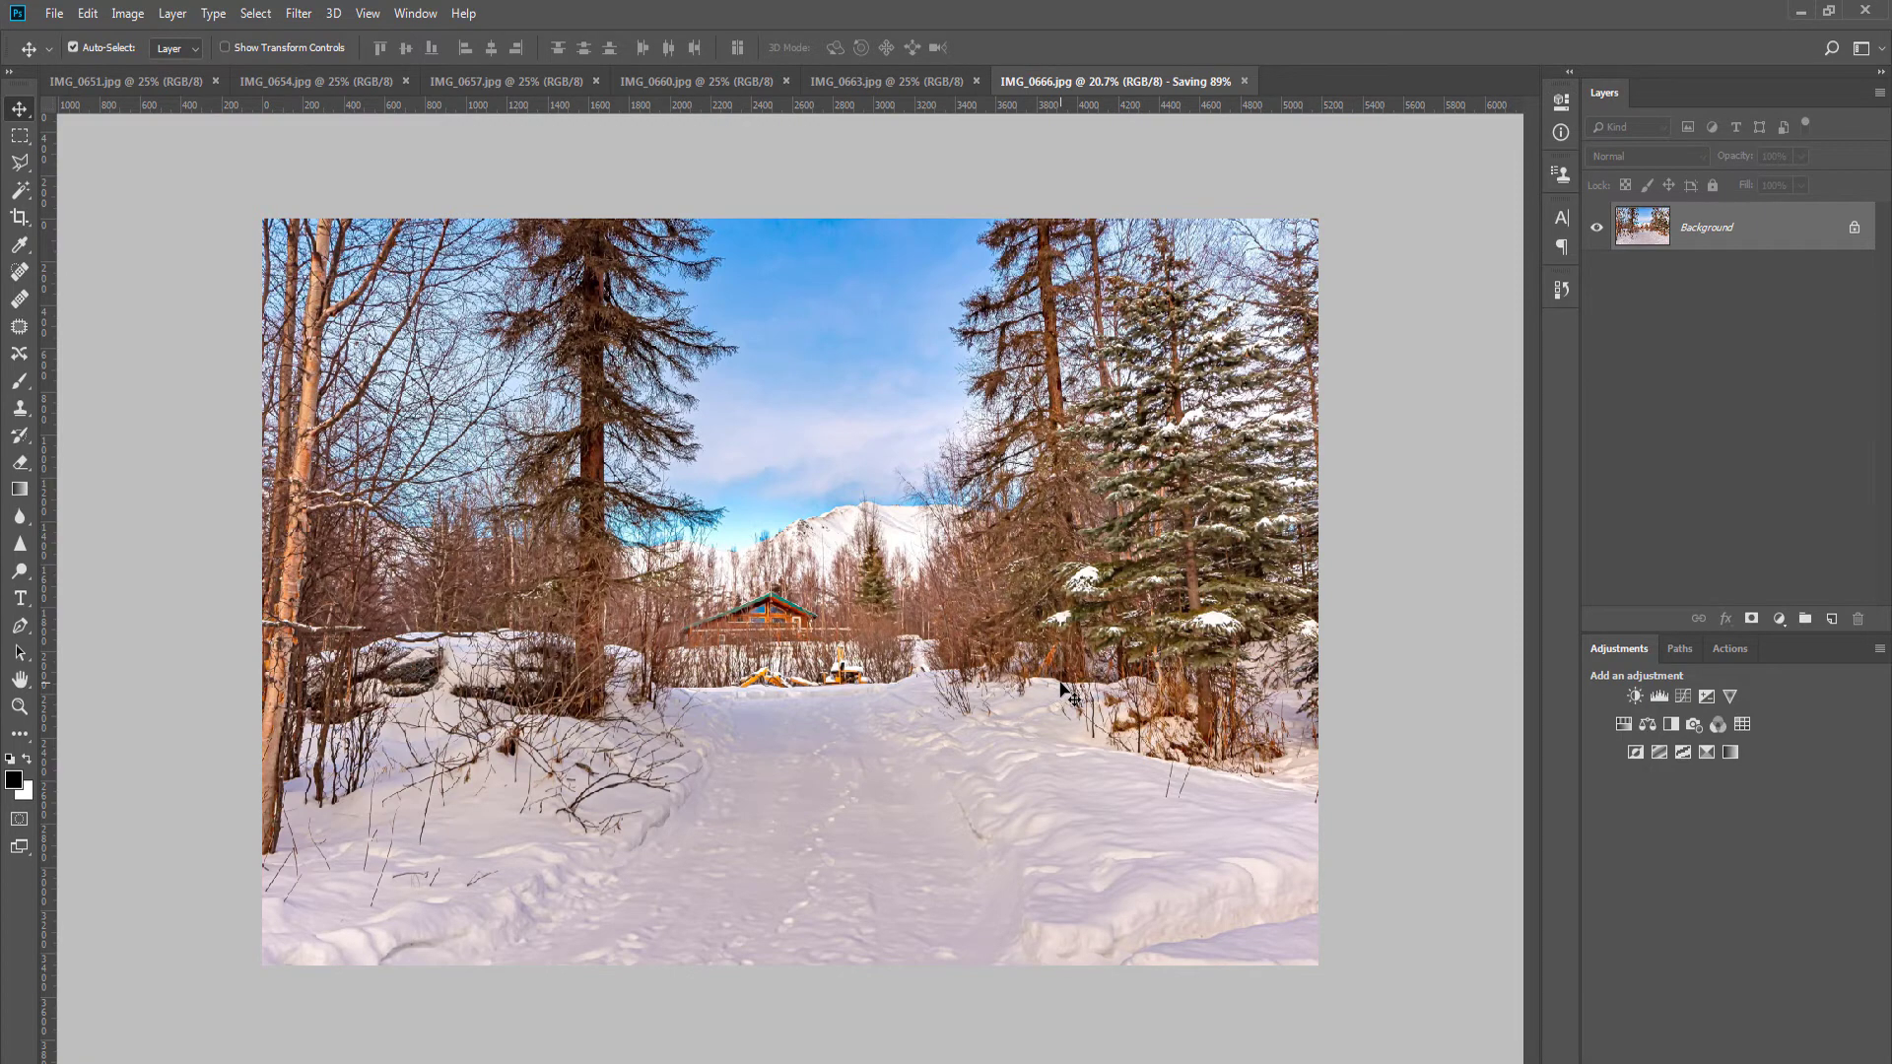
key(ctrl+w)
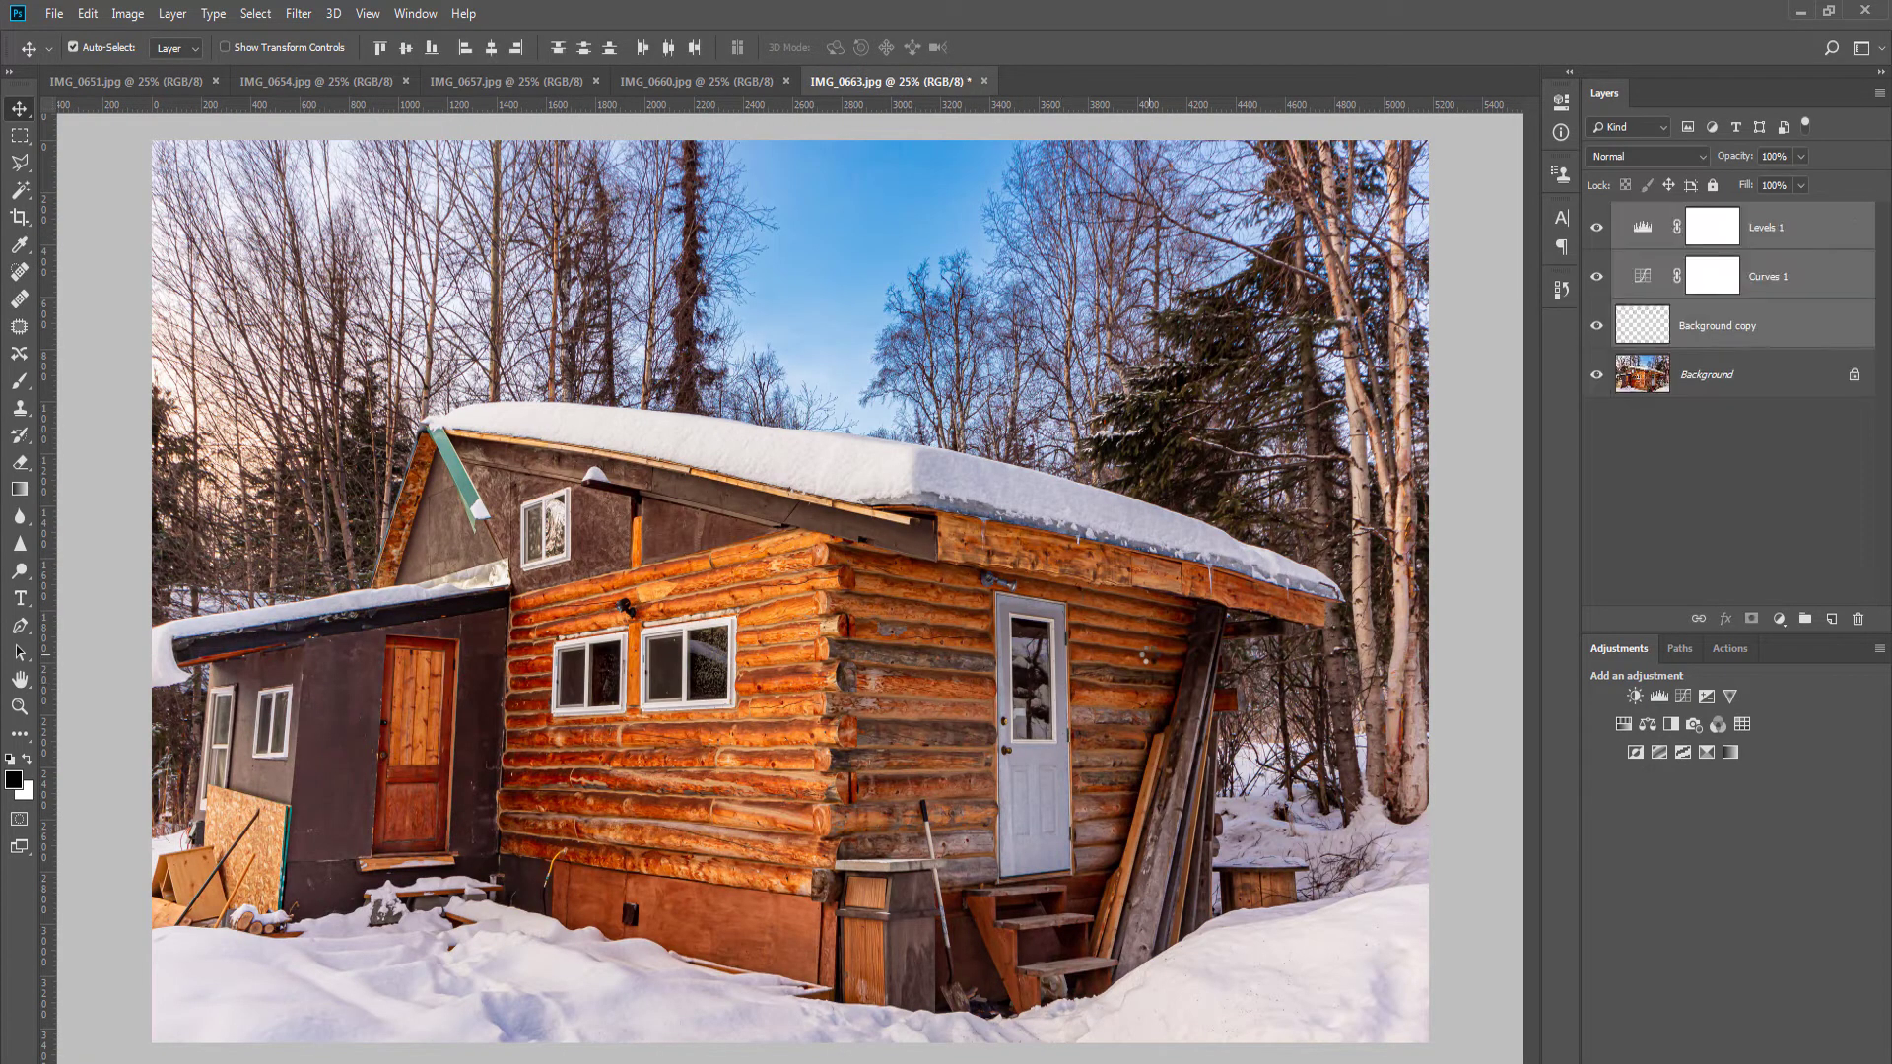
Step: Merge the Levels, Curves and Background copy layers of IMG_0663.jpg and set the merged layer's opacity to 68%
scroll(1147, 656, down, 2)
key(ctrl+e)
click(1799, 159)
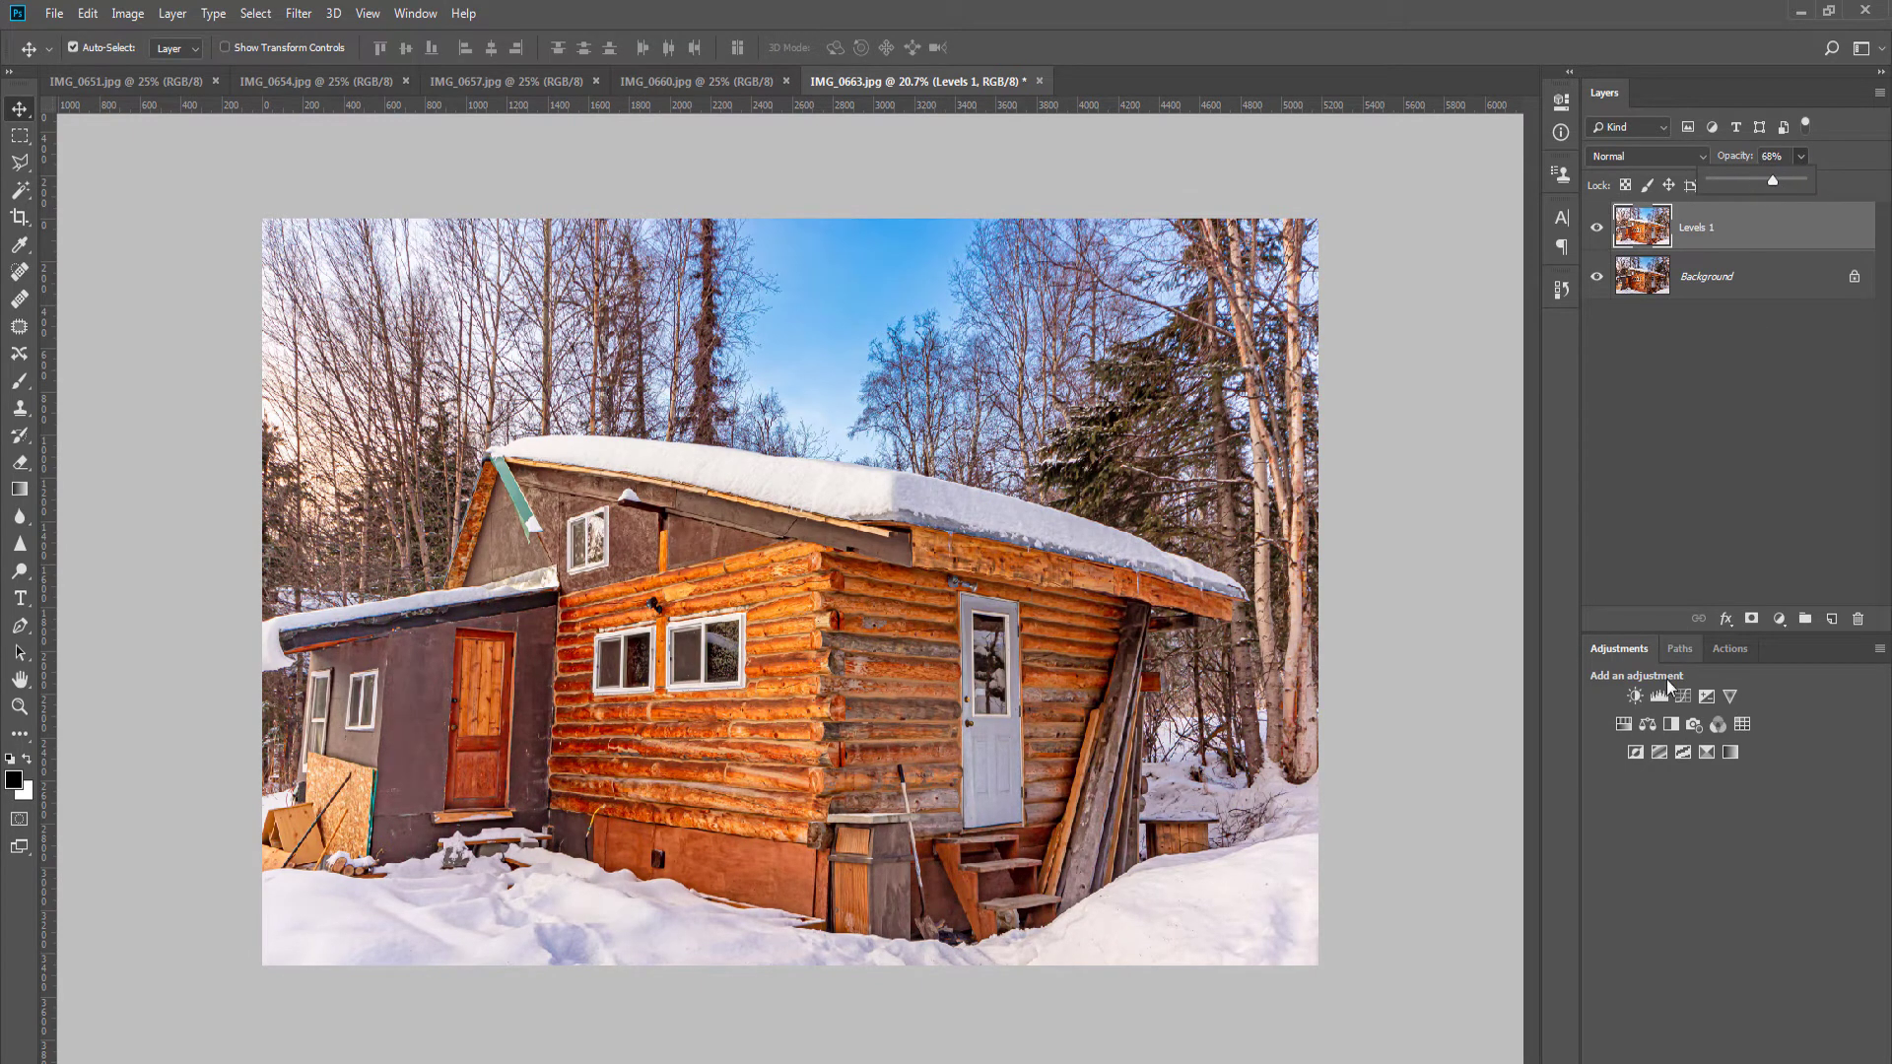
Step: Add a Levels adjustment to IMG_0663.jpg, lower its white point to brighten the snow, and flatten the image
click(1659, 696)
drag(1515, 310, 1496, 317)
key(ctrl+shift+e)
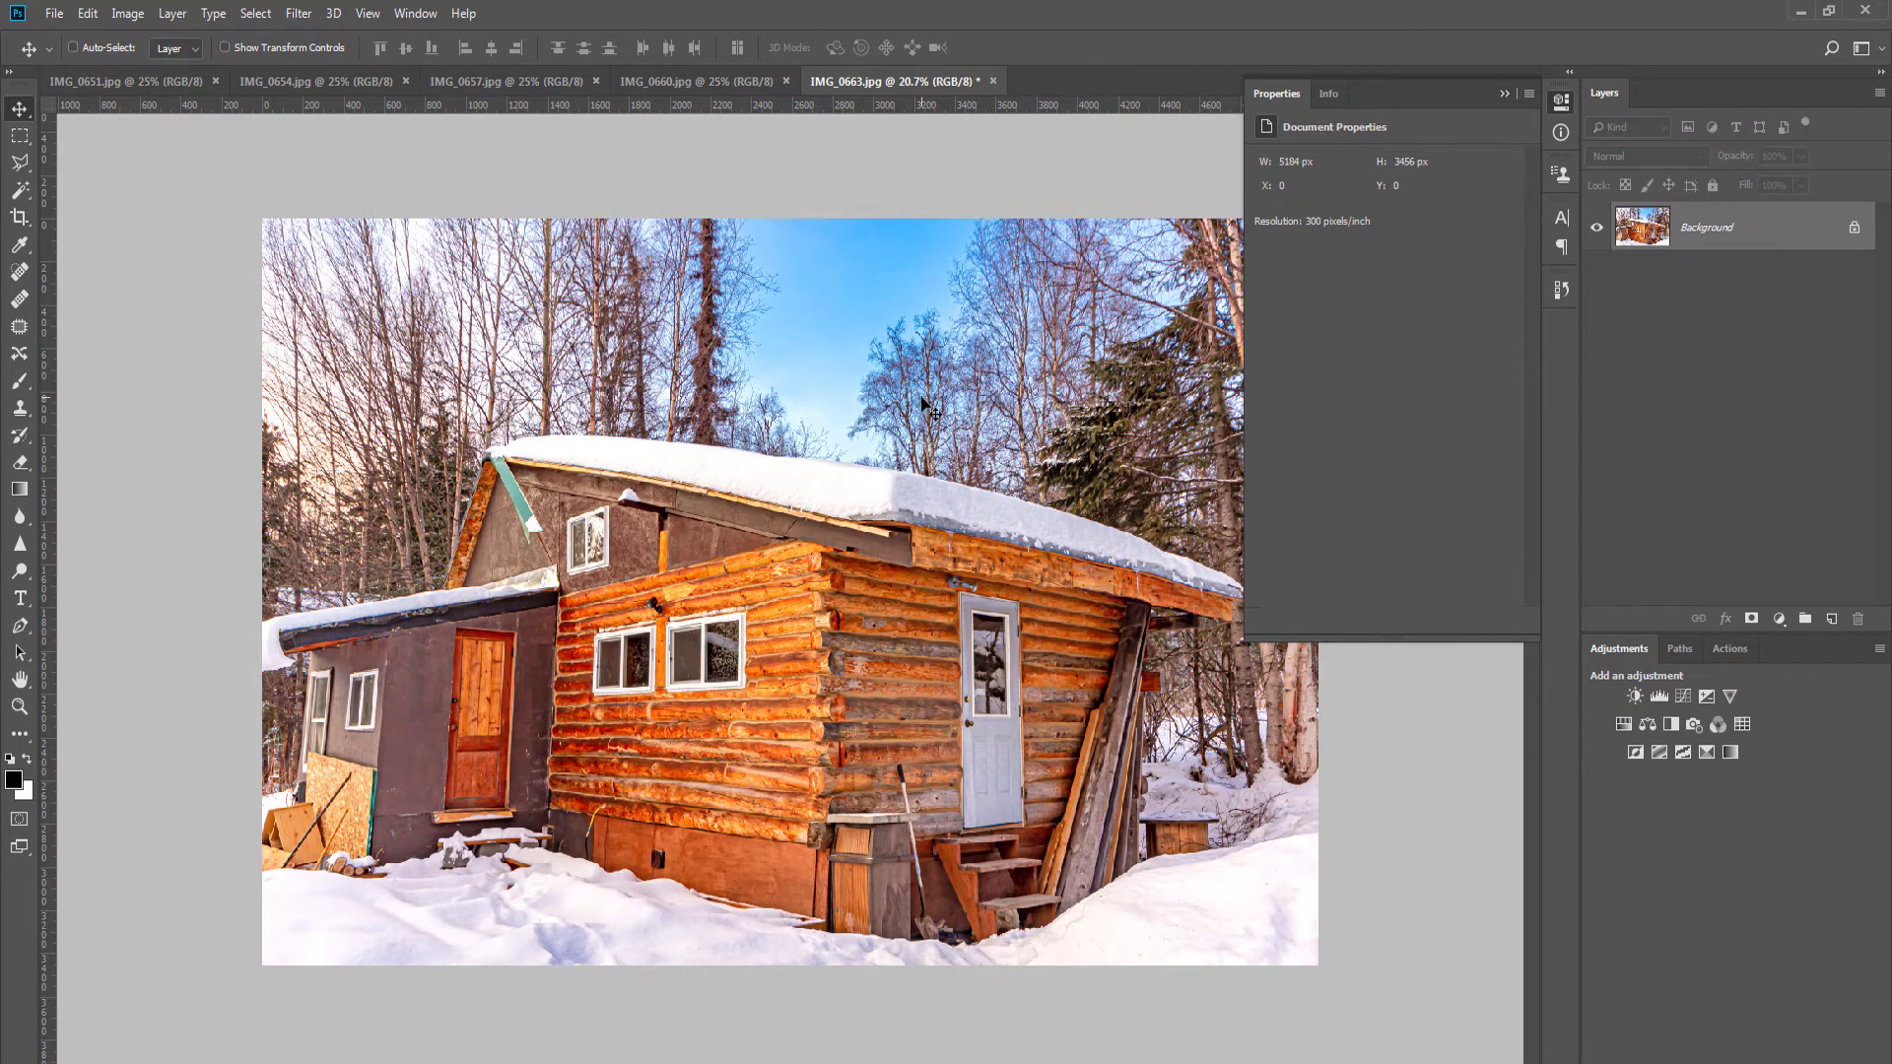
Step: Duplicate the IMG_0663.jpg photo layer, widen its top edge in perspective to about 111% width to straighten the cabin, and merge it down
key(ctrl+j)
key(ctrl+t)
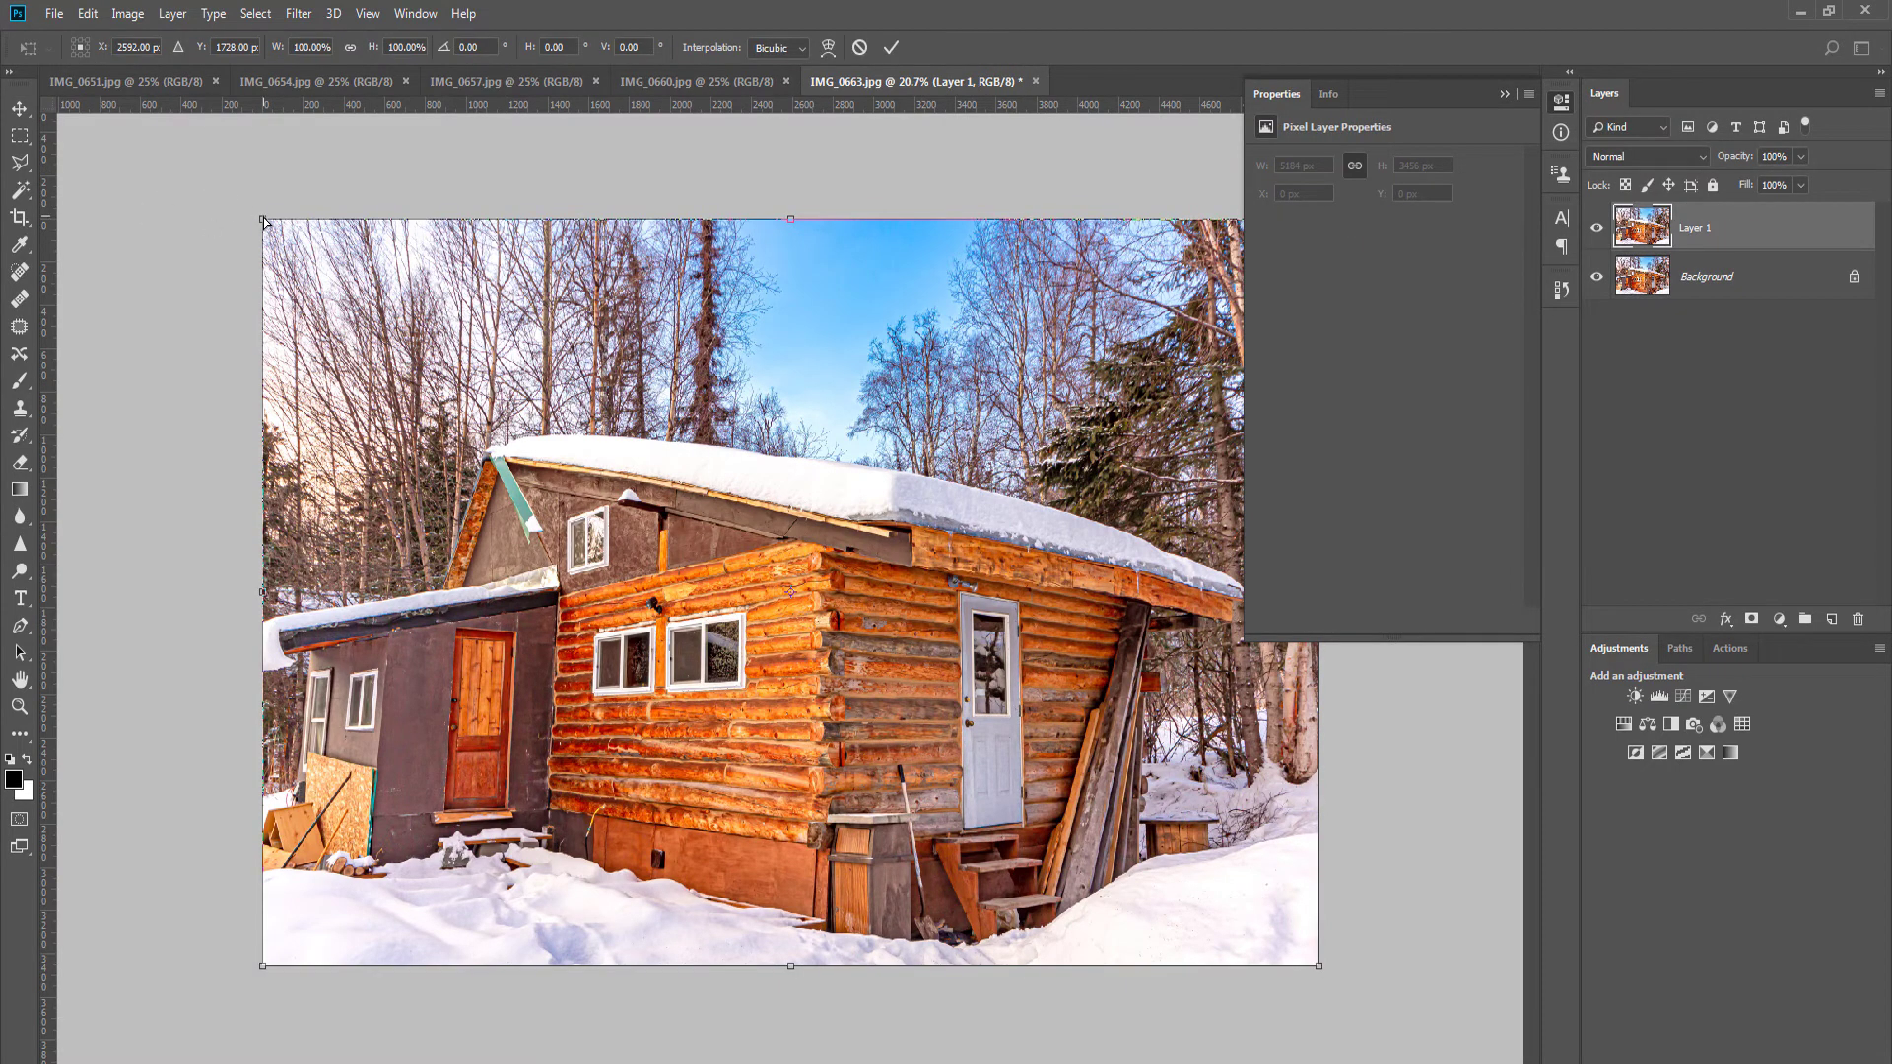
drag(263, 222, 196, 241)
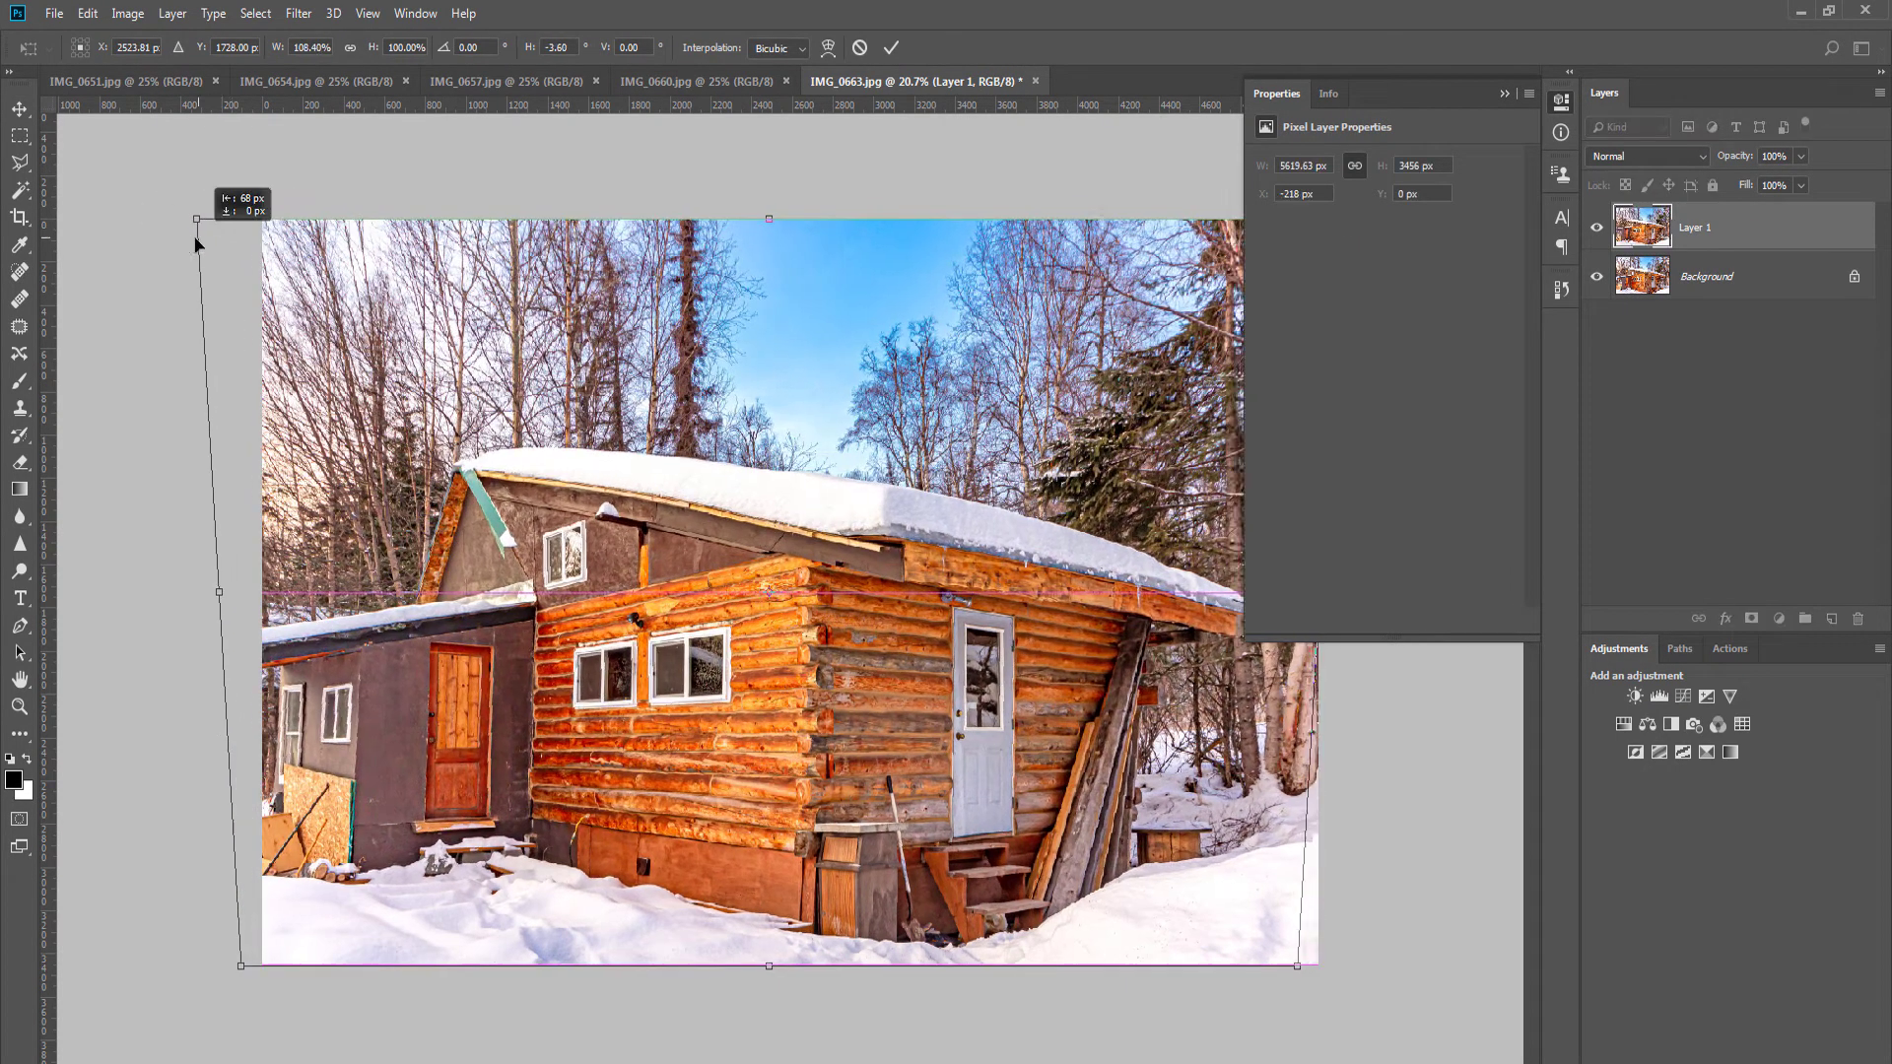
key(ctrl+z)
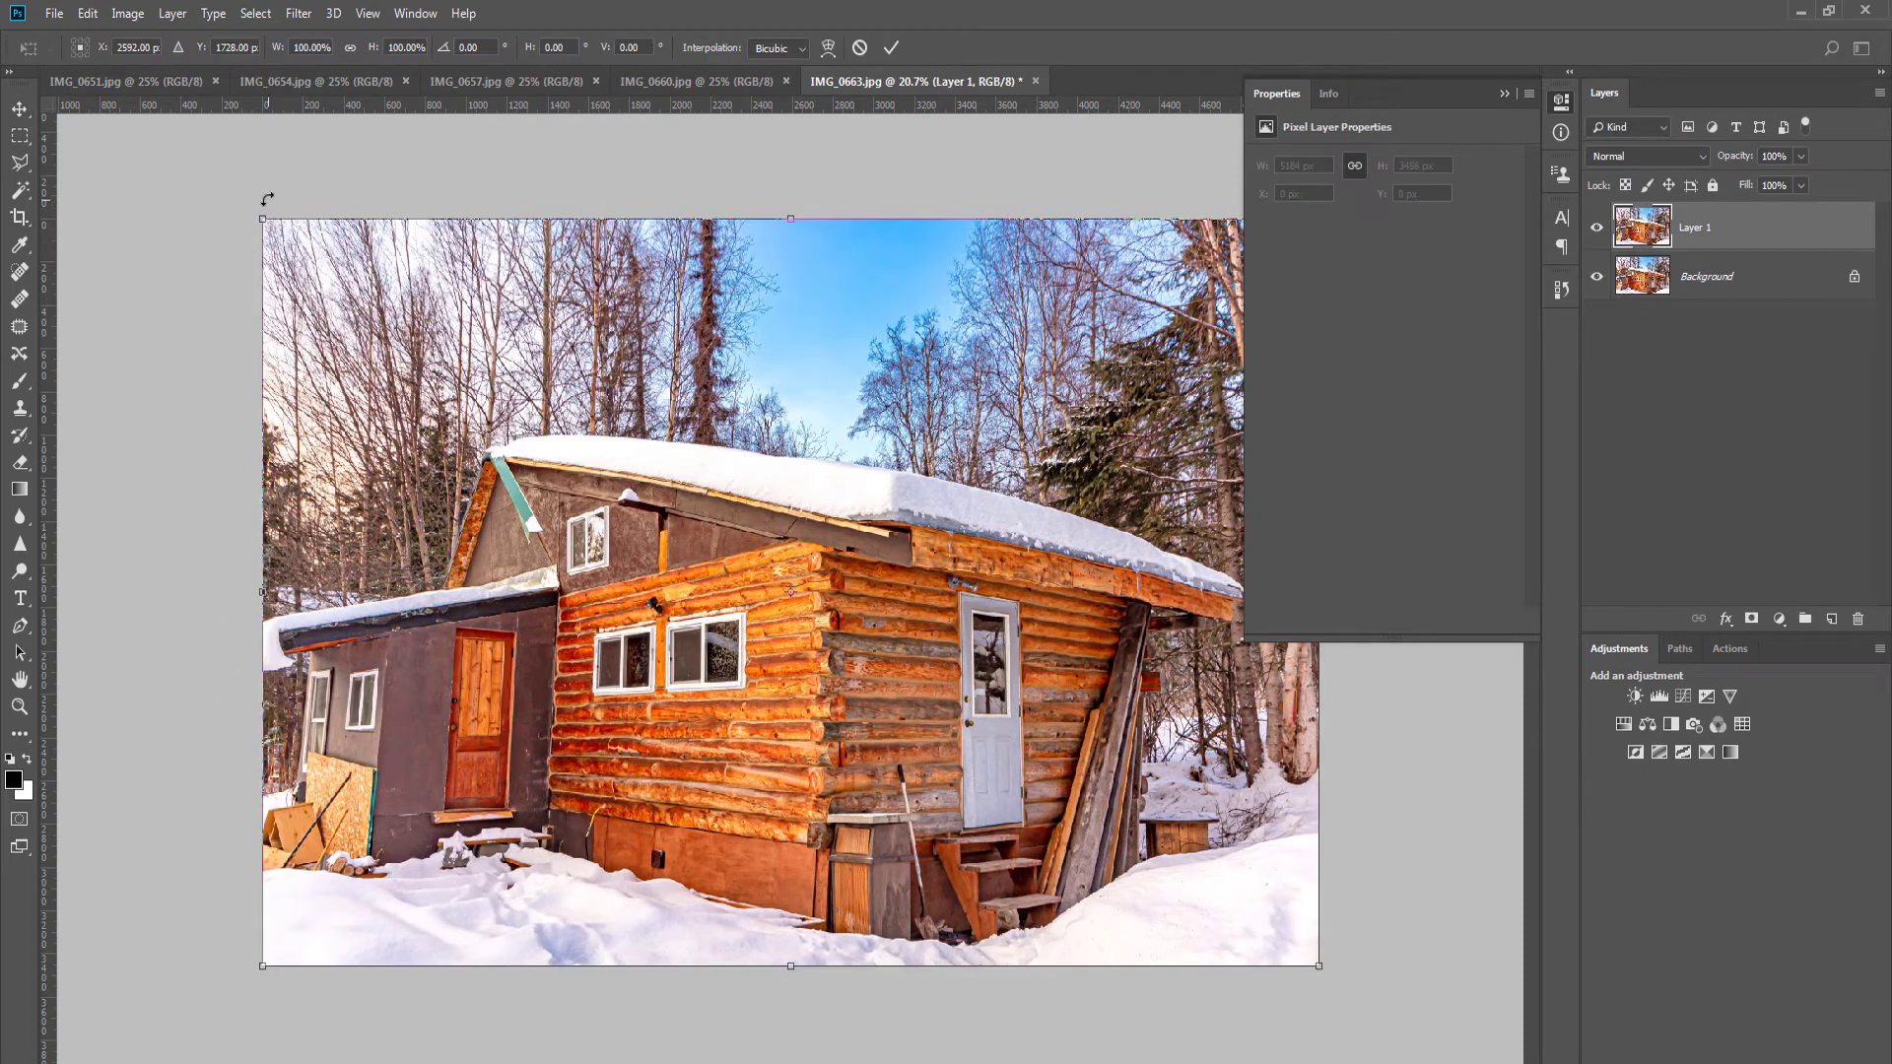
drag(264, 225, 206, 247)
key(Return)
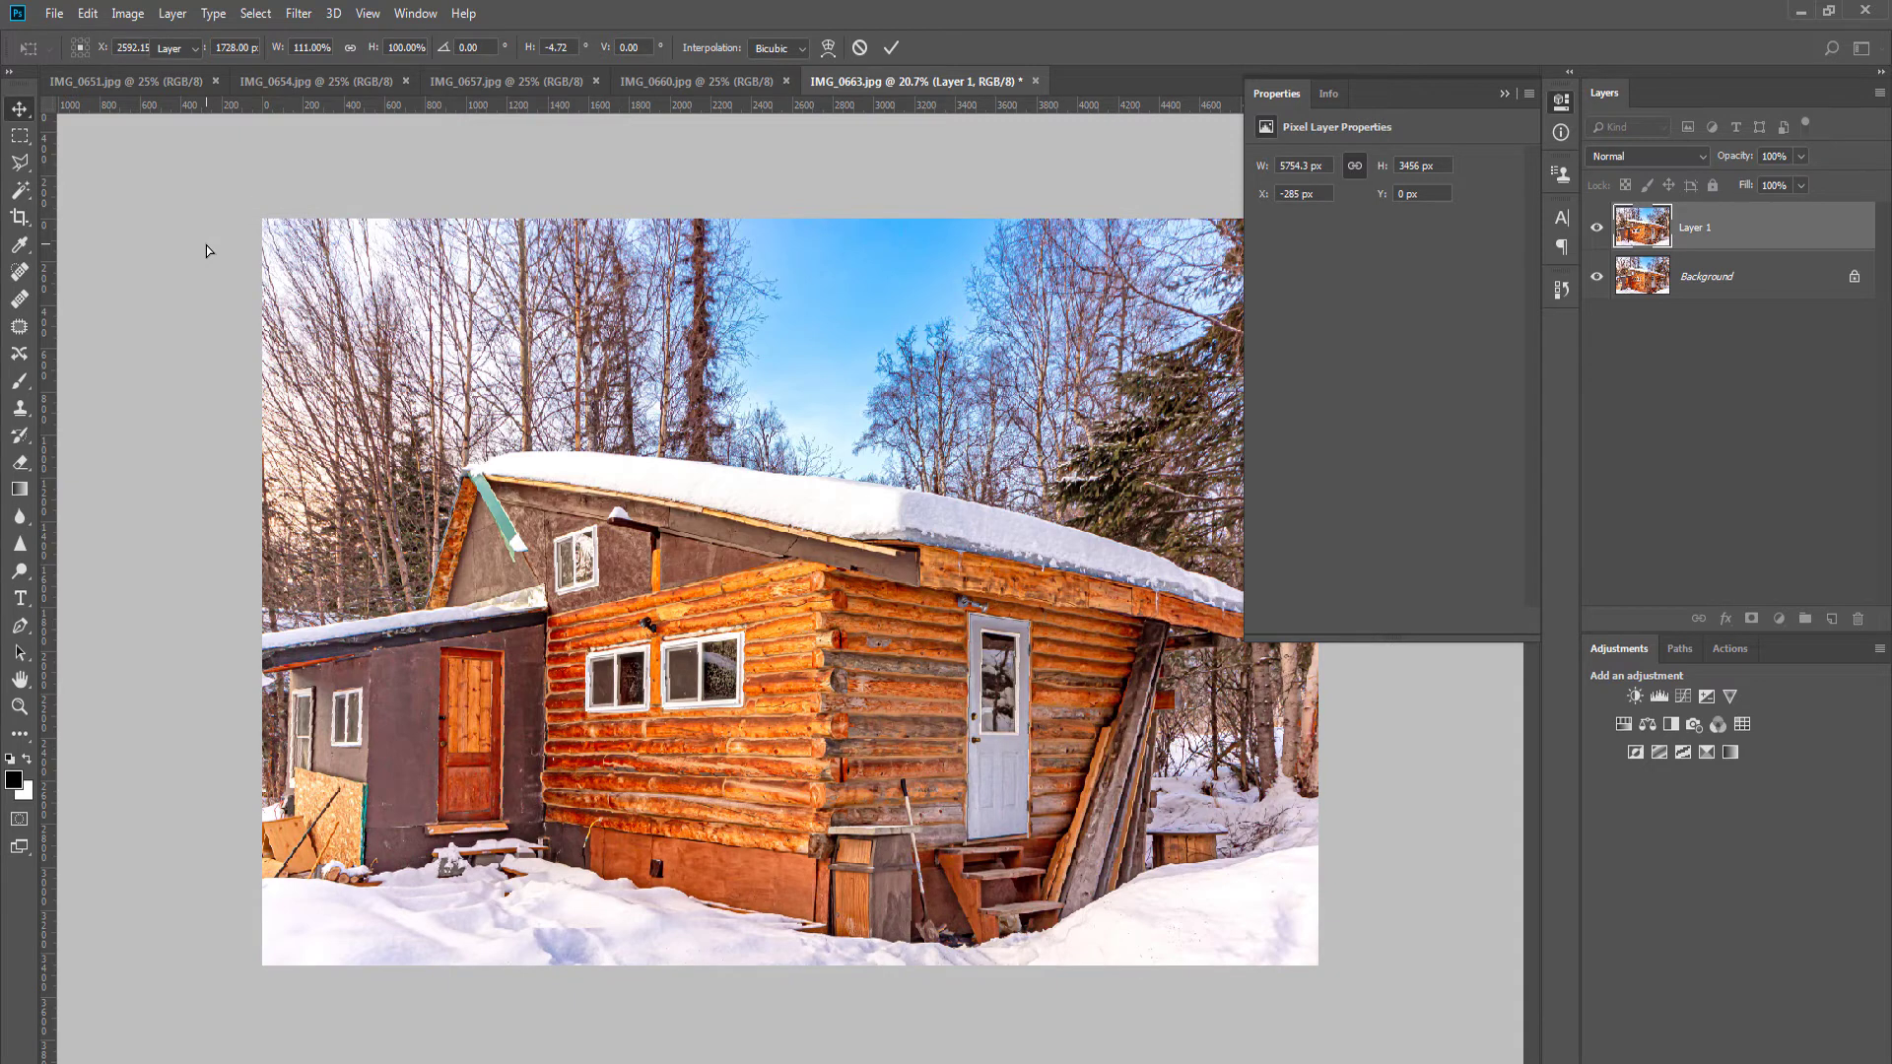
key(ctrl+e)
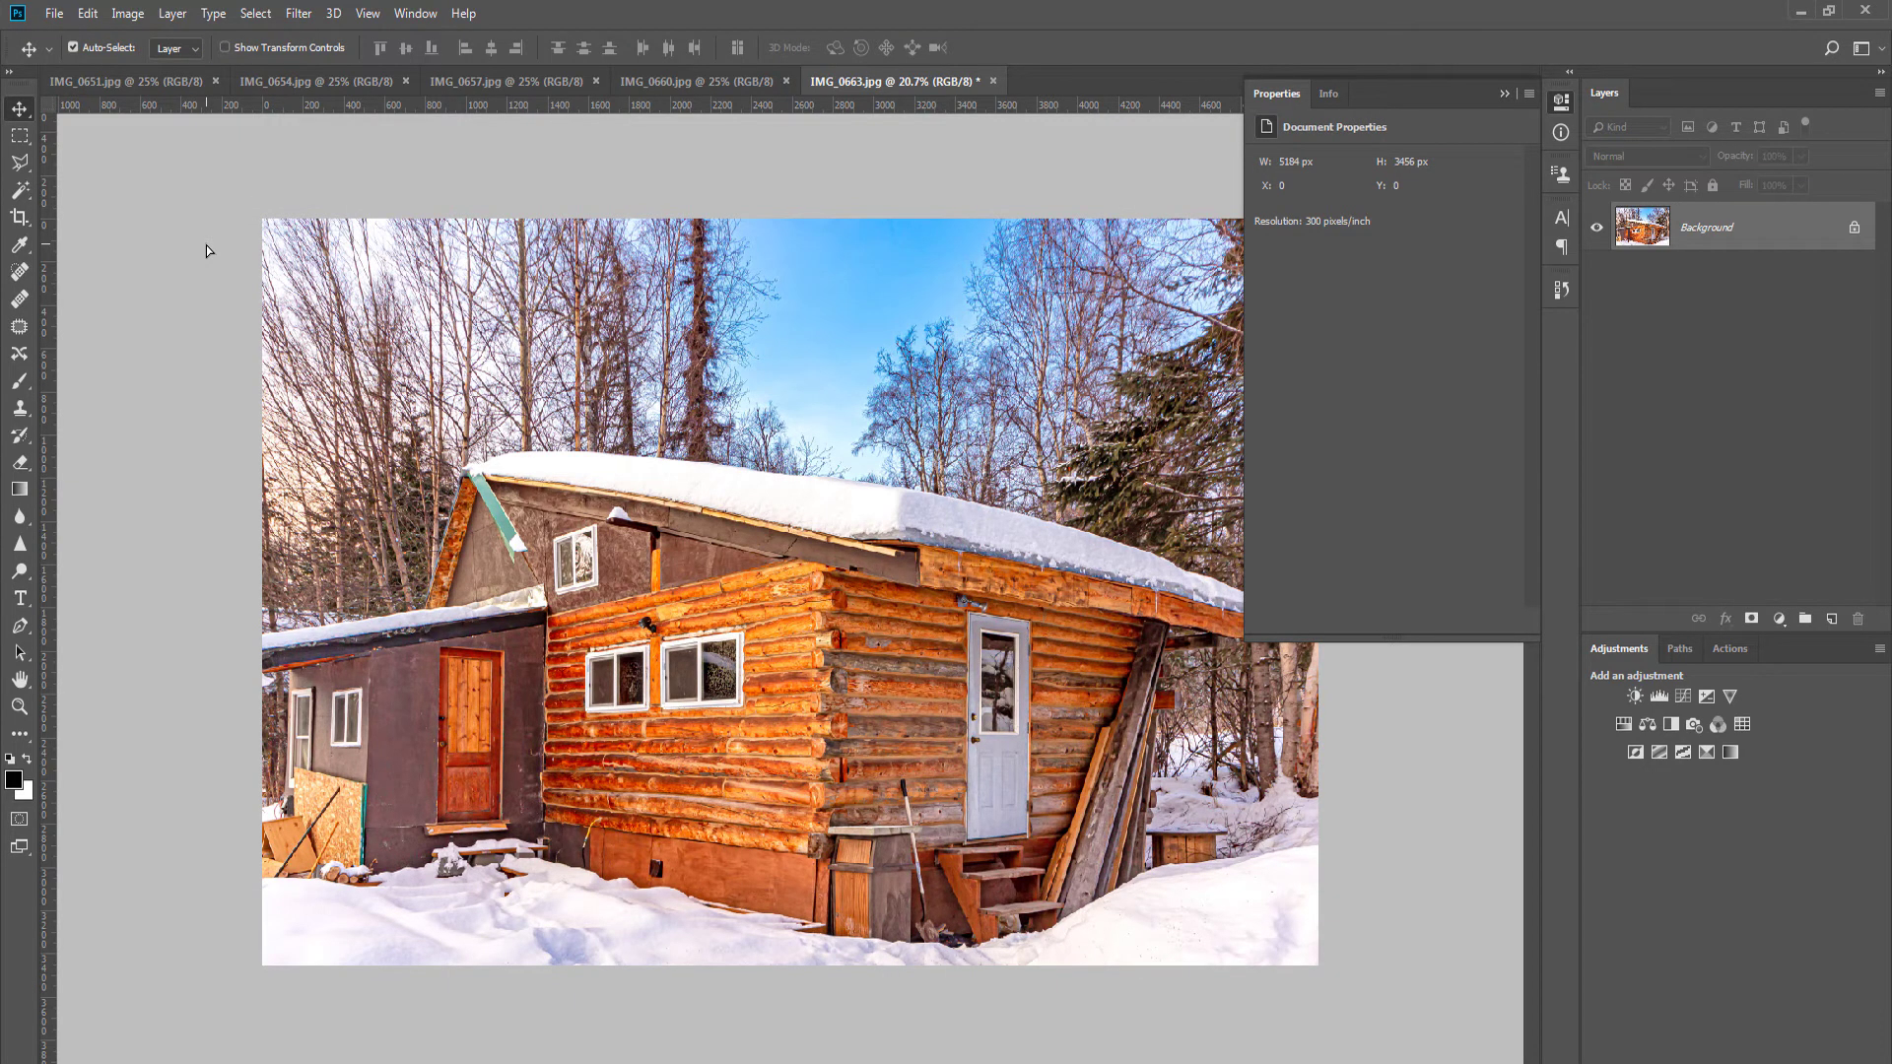
Step: Apply the Noiseware filter to IMG_0663.jpg, then save and close the photo
key(ctrl+f)
key(ctrl+w)
key(Return)
key(Return)
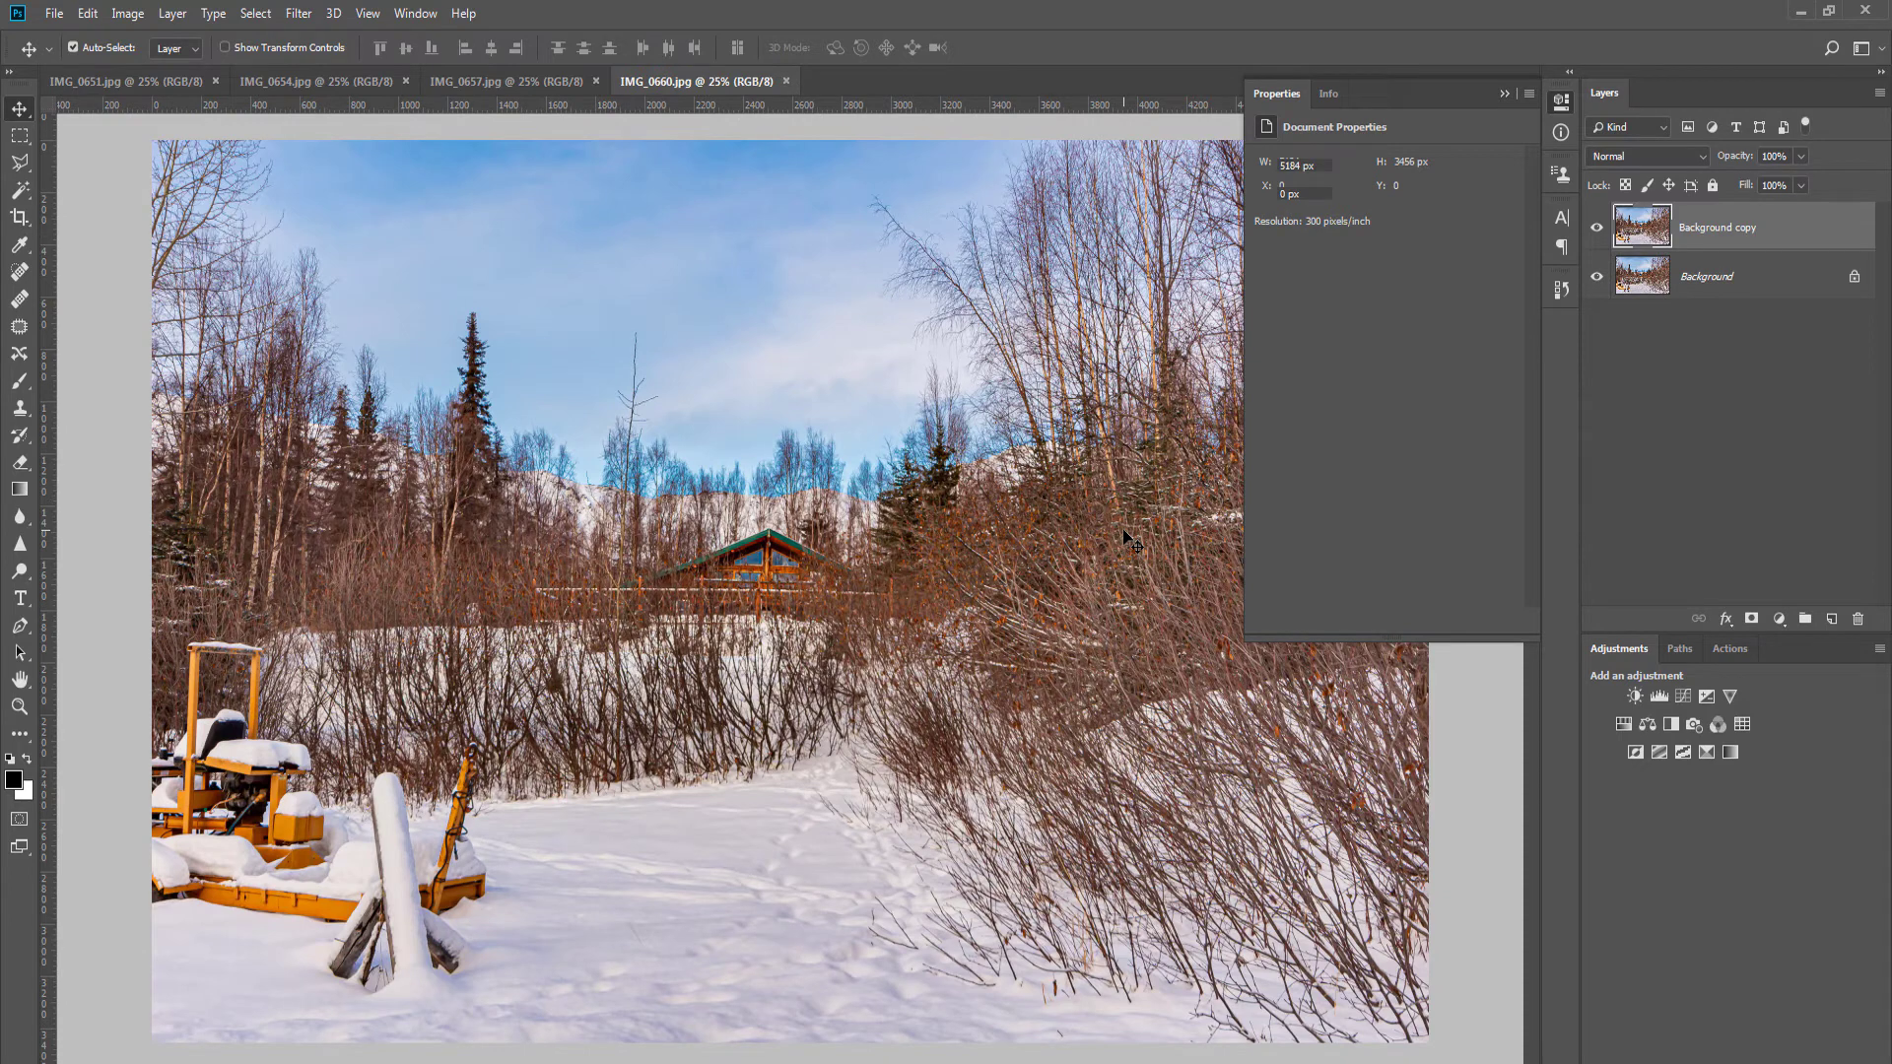
Step: Add the Levels, Curves and Background copy tone layers to IMG_0660.jpg, merge them, and reduce the merged layer's opacity
key(F2)
click(1800, 158)
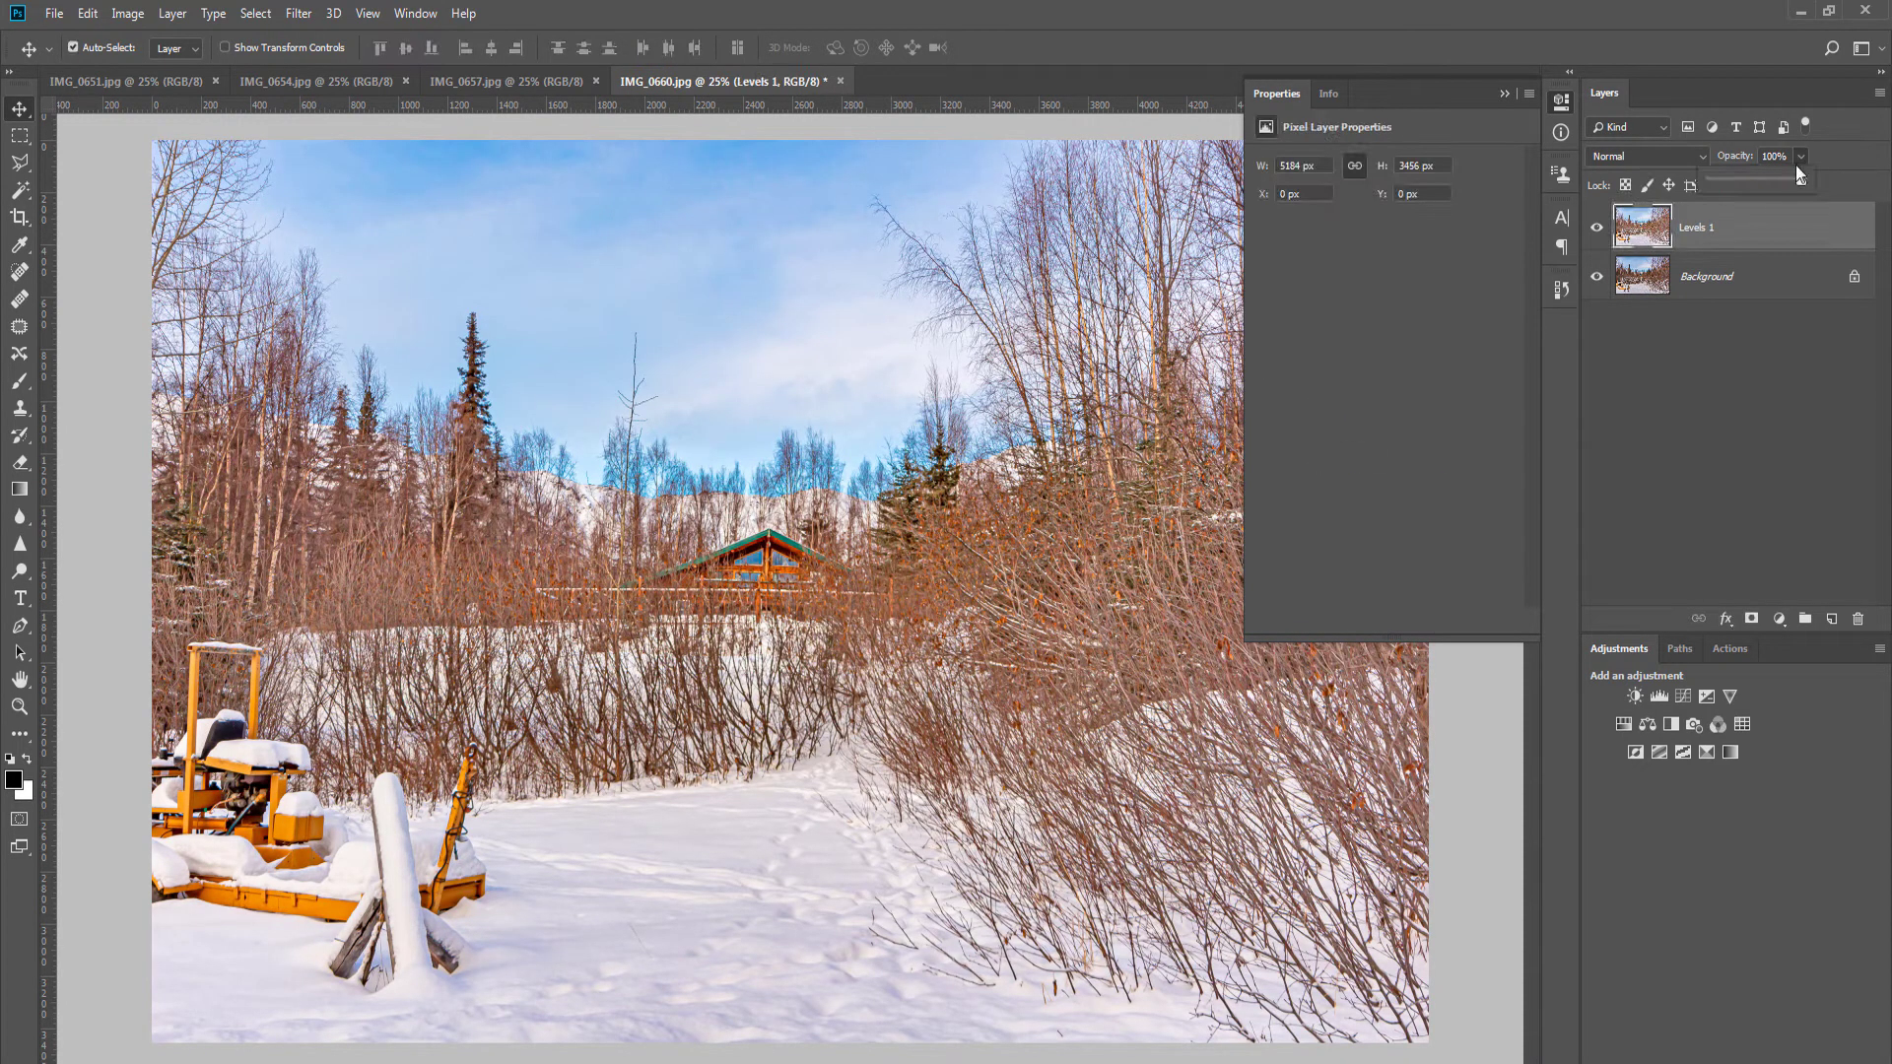
Step: Add a Levels adjustment to IMG_0660.jpg, lower its white point to brighten the snow, and flatten the image
click(1663, 696)
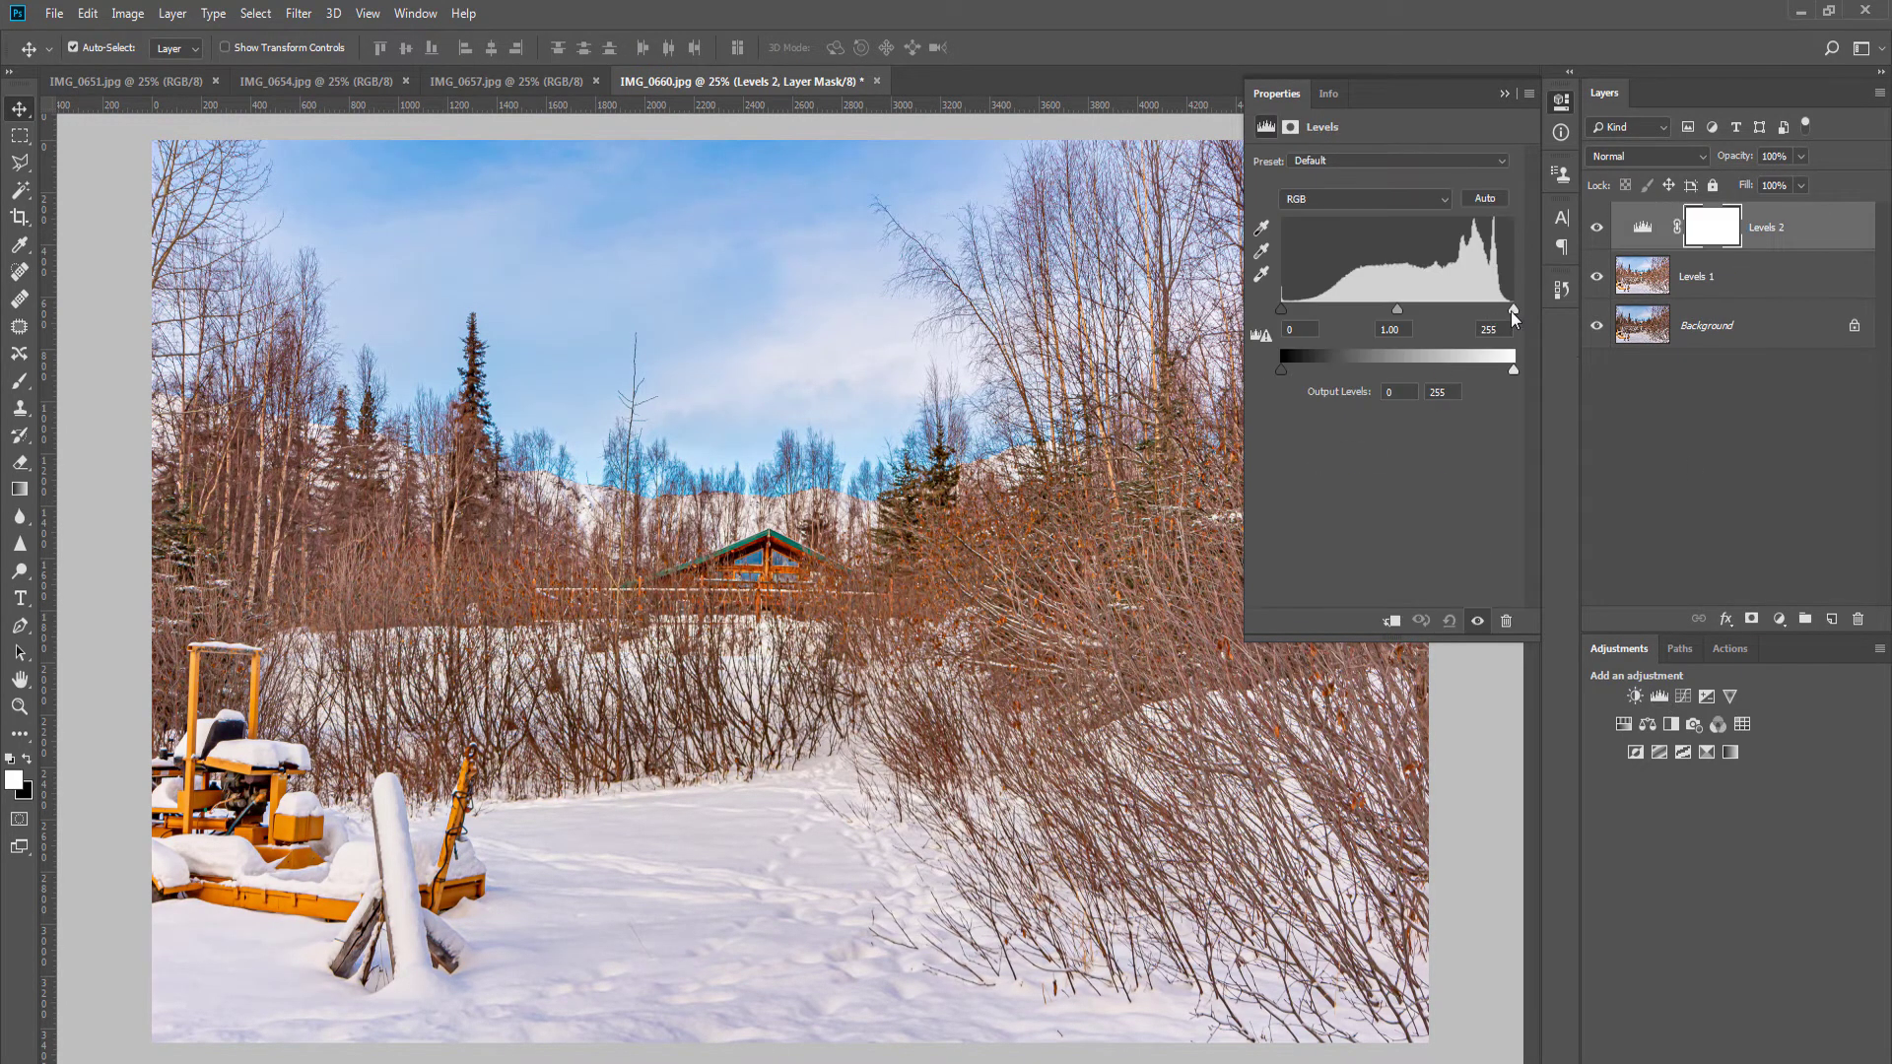
drag(1513, 311, 1492, 311)
key(ctrl+shift+e)
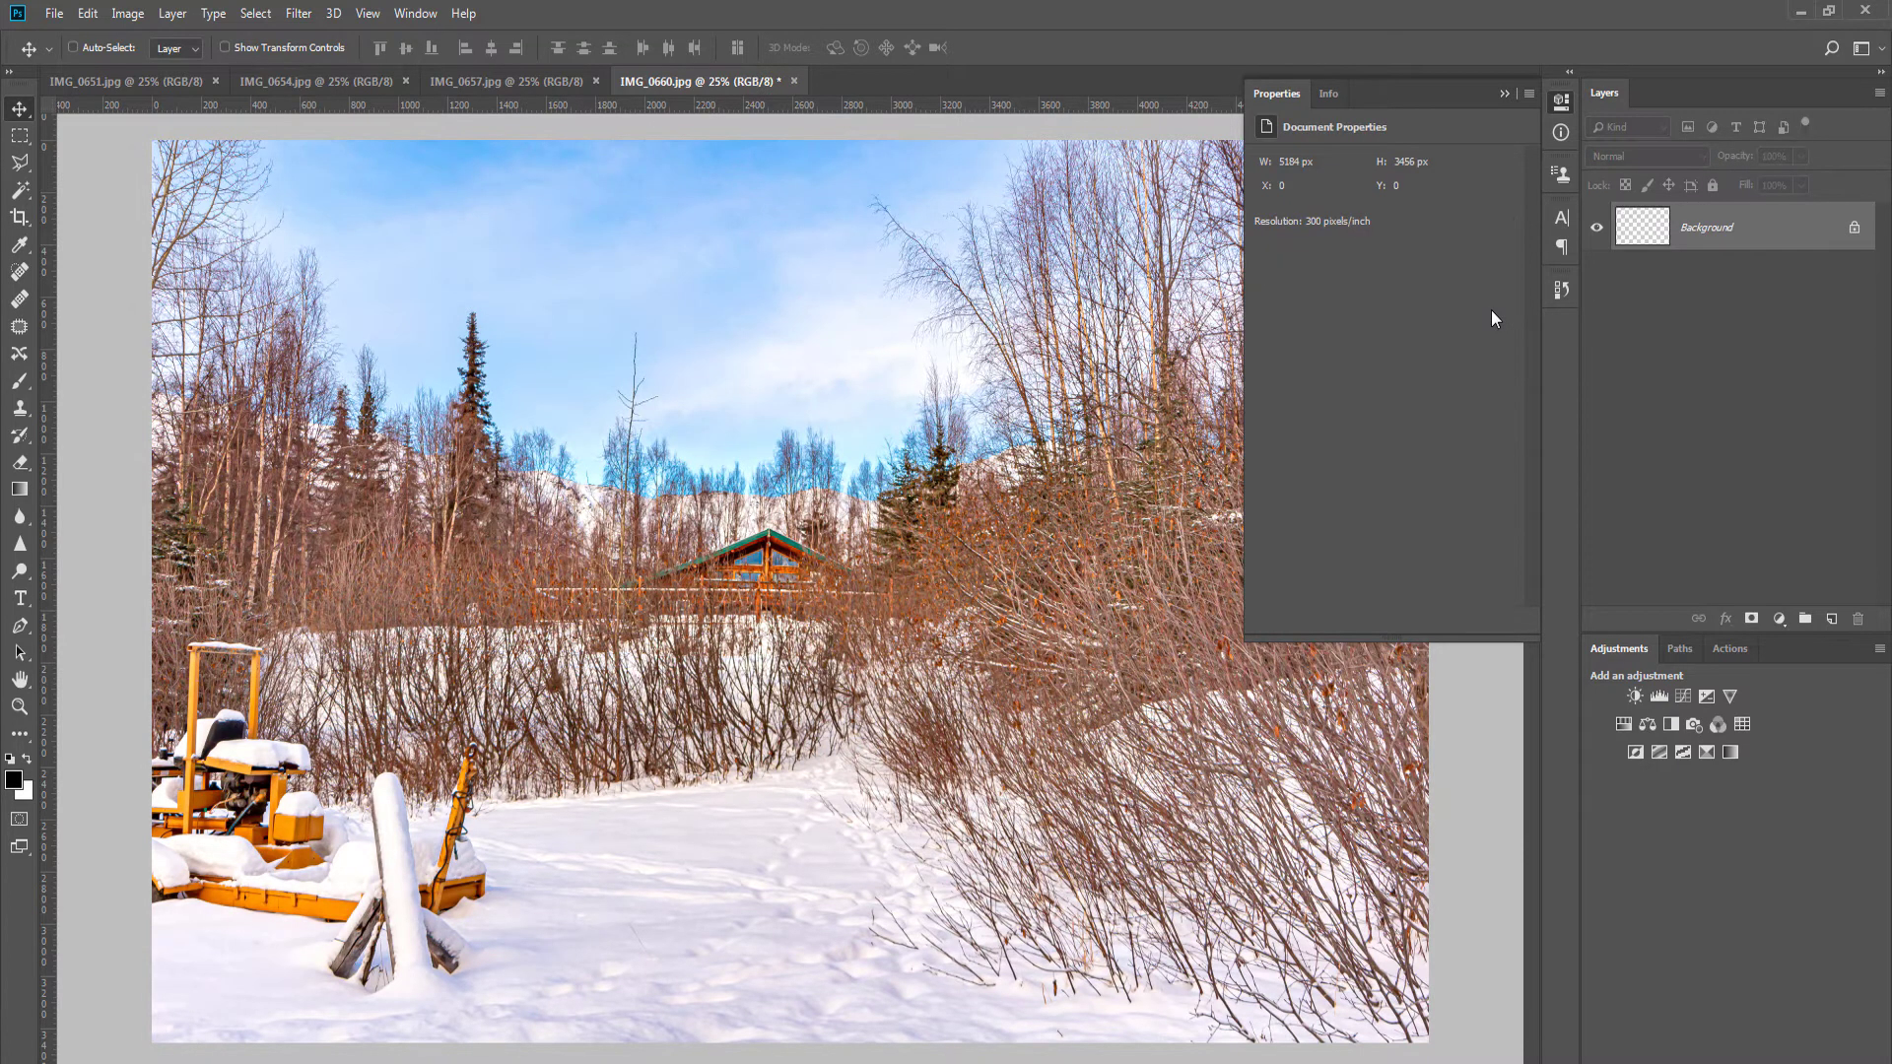
Step: Apply the Noiseware filter to IMG_0660.jpg, then save and close the photo
key(ctrl+w)
key(Return)
key(Return)
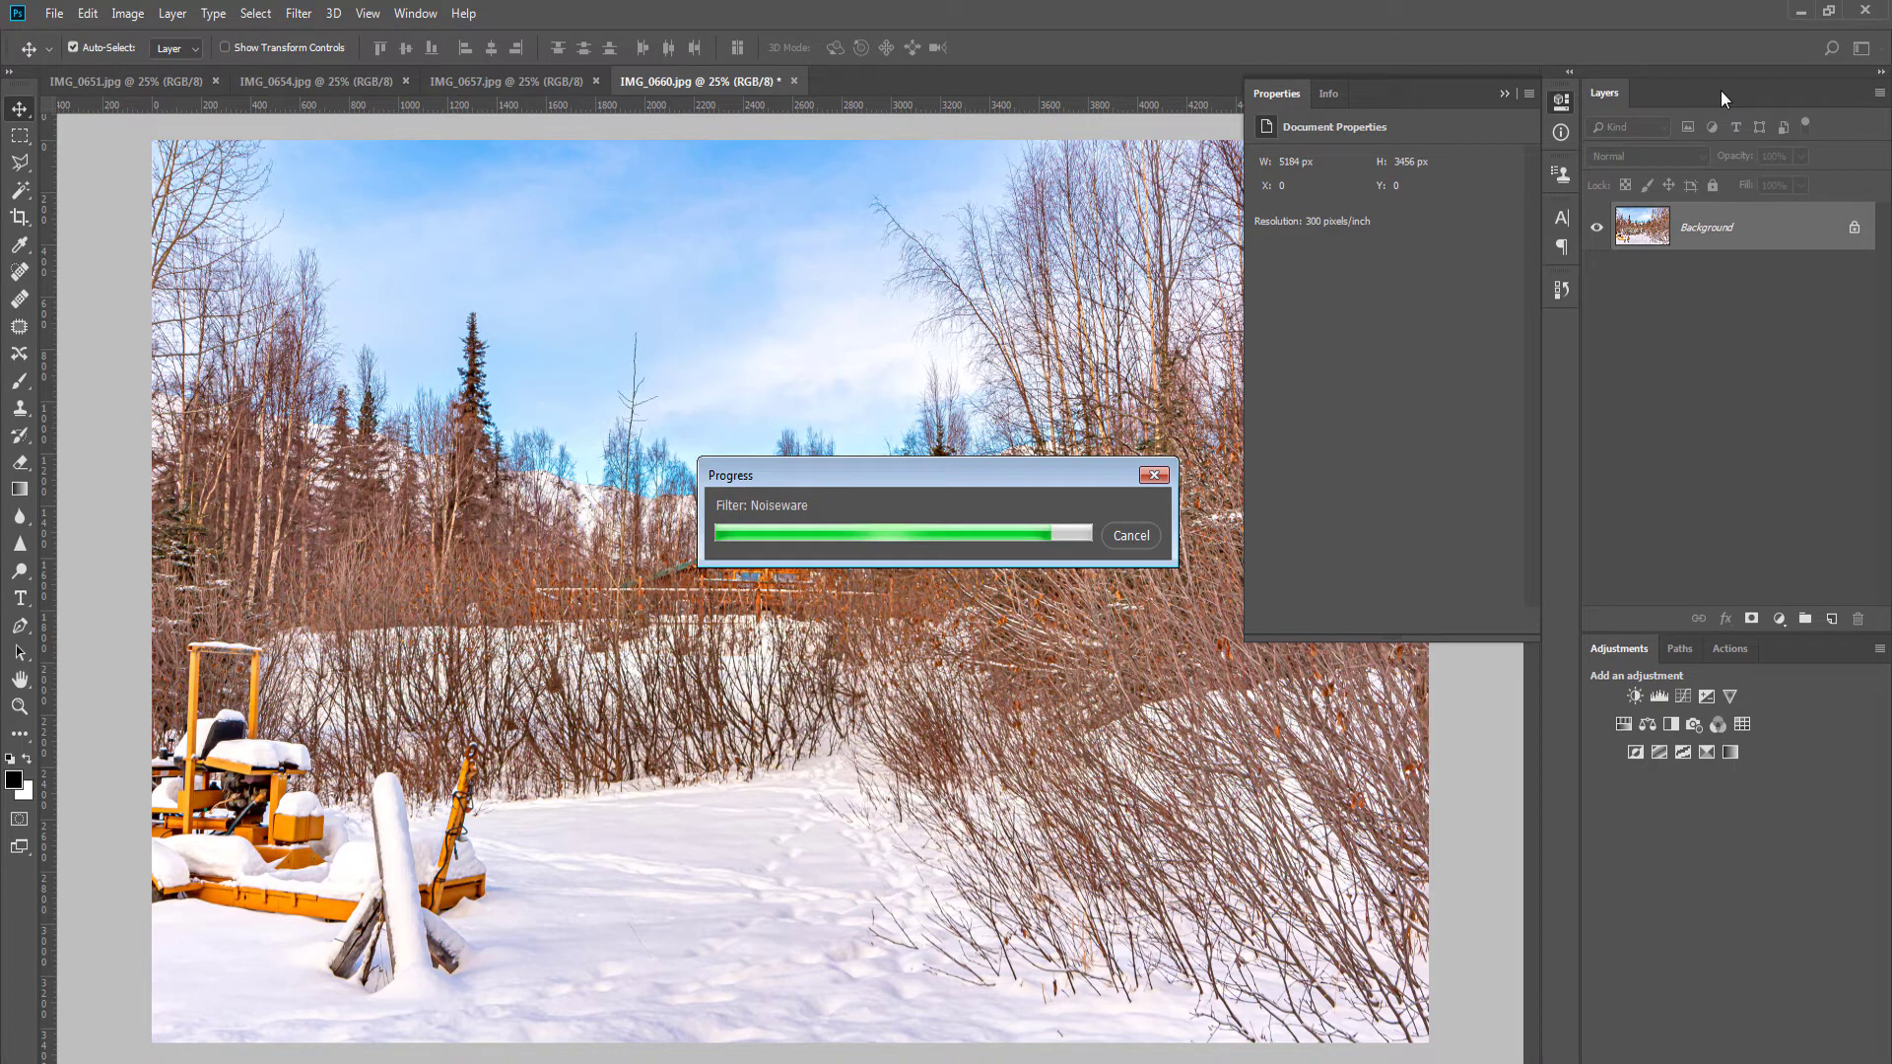
key(ctrl+w)
key(Return)
key(Return)
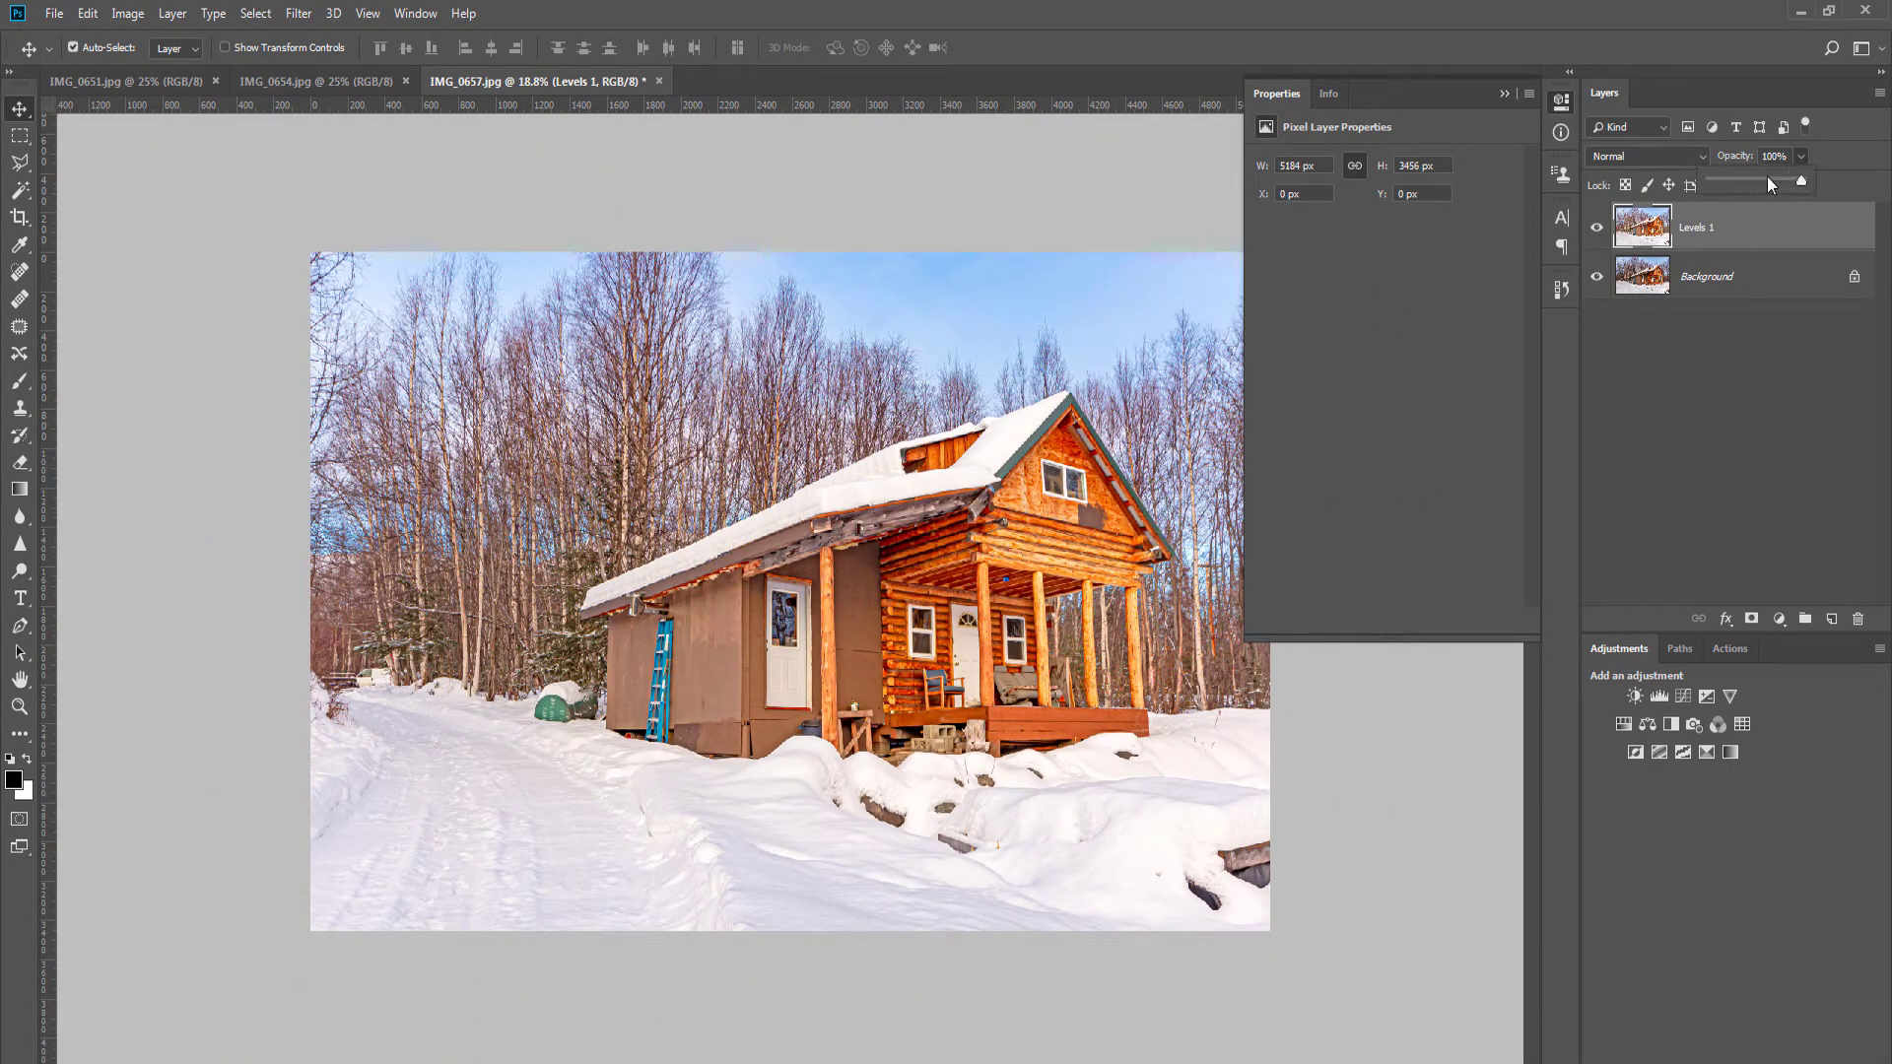
Step: Add a Levels adjustment to IMG_0657.jpg with the white point at 242 and flatten the image
click(1659, 696)
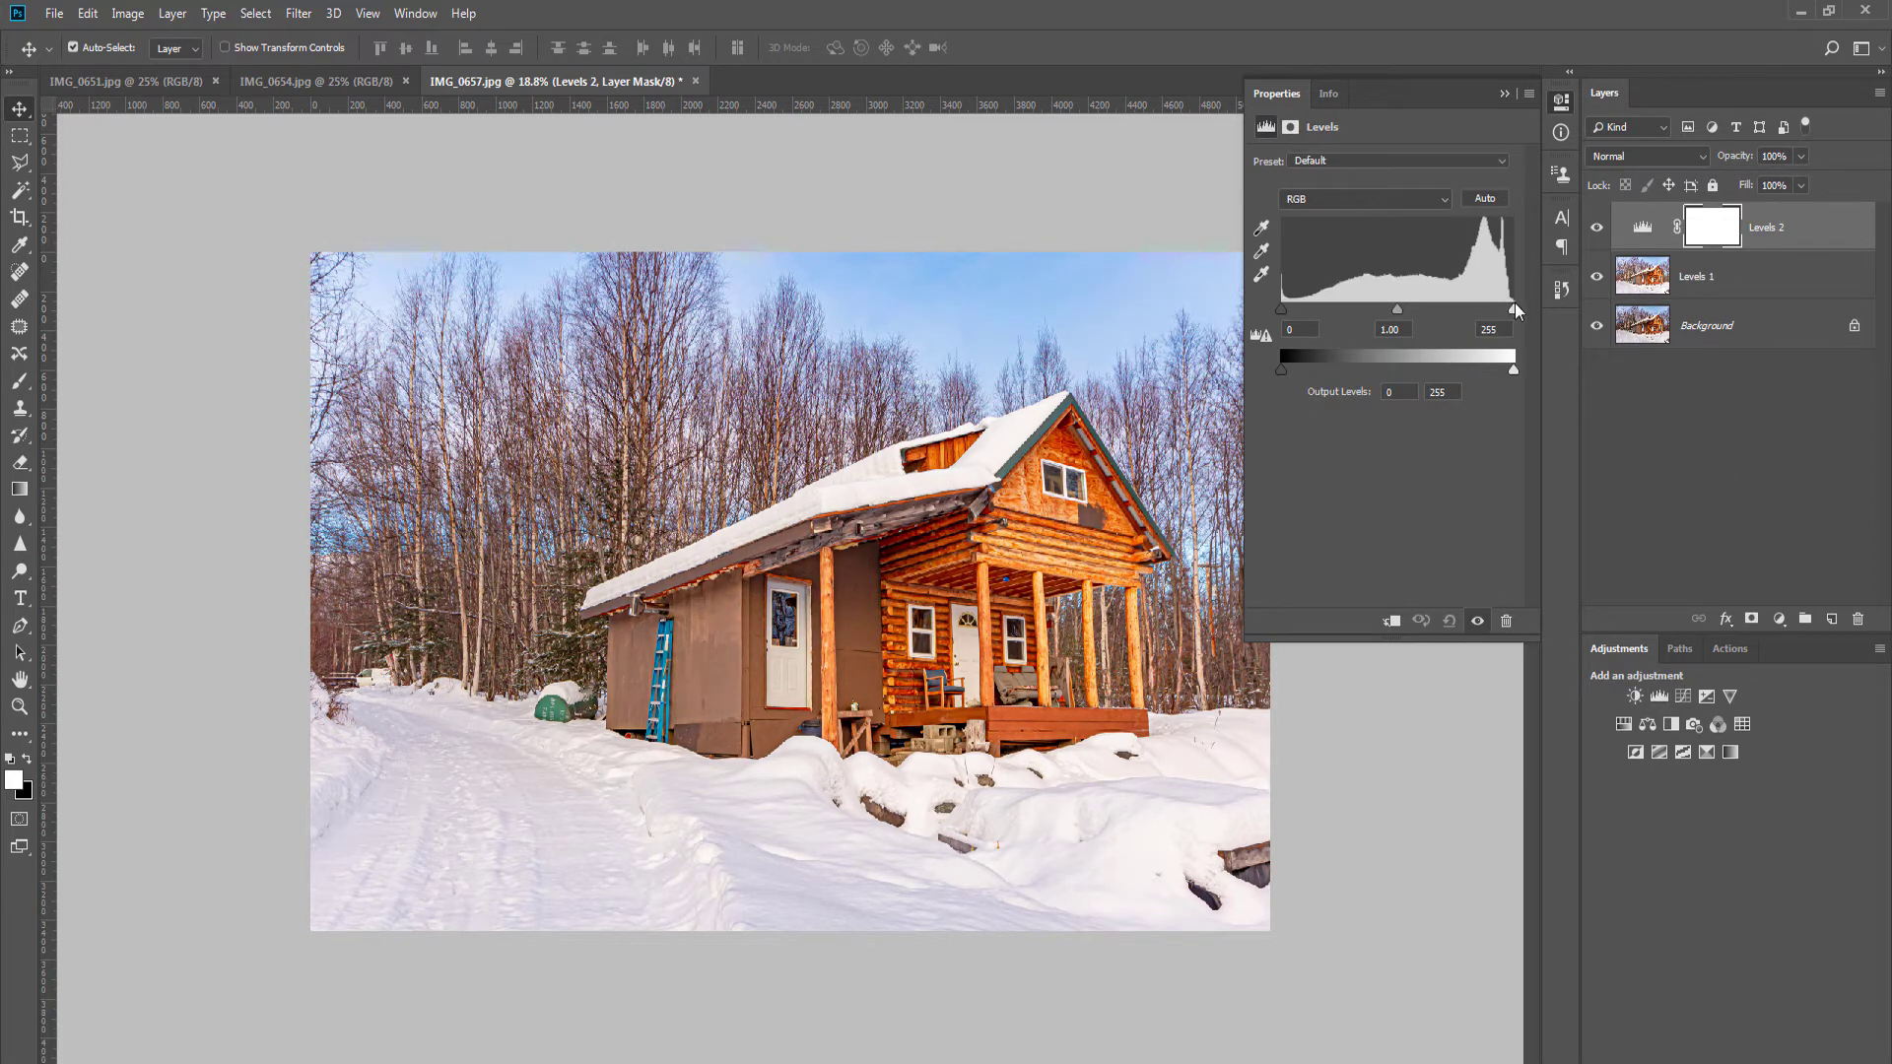
drag(1513, 309, 1500, 310)
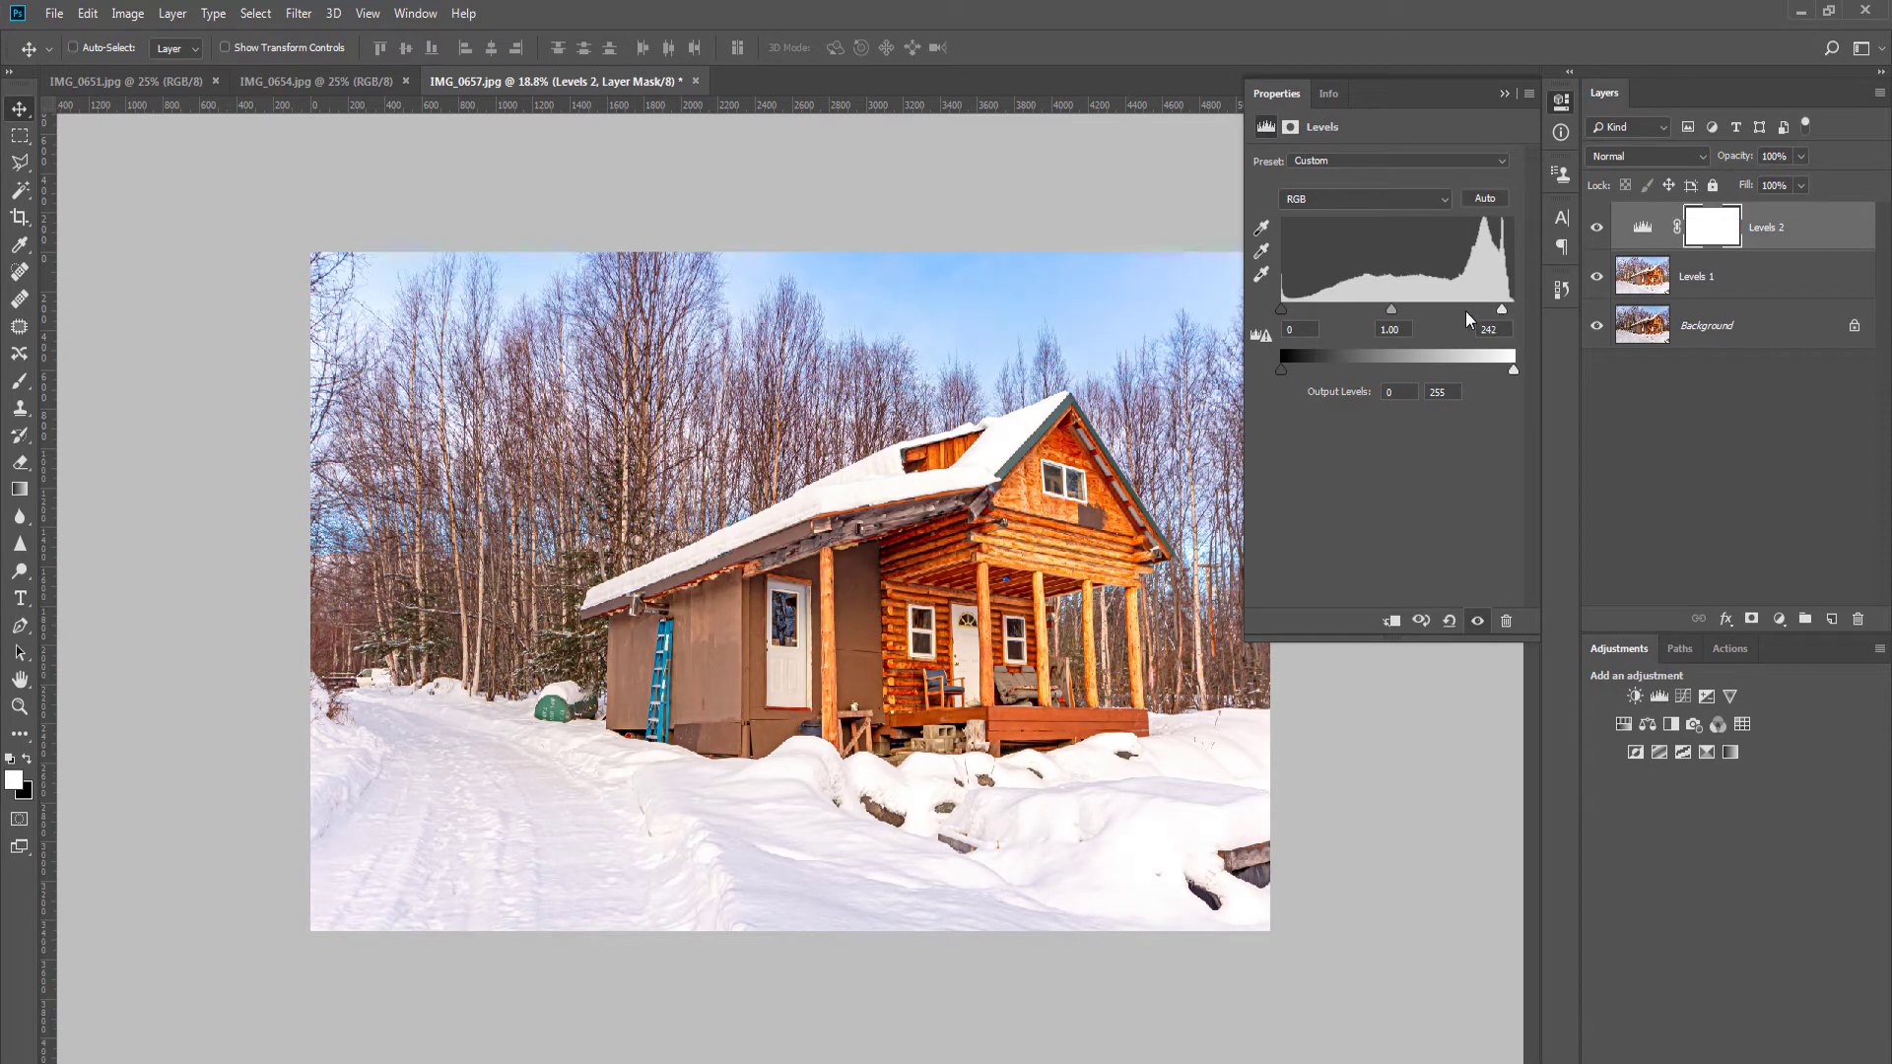
key(ctrl+shift+e)
Step: Duplicate the IMG_0657.jpg photo layer and widen its top edge in perspective to about 113% width to straighten the cabin
key(ctrl+j)
key(ctrl+t)
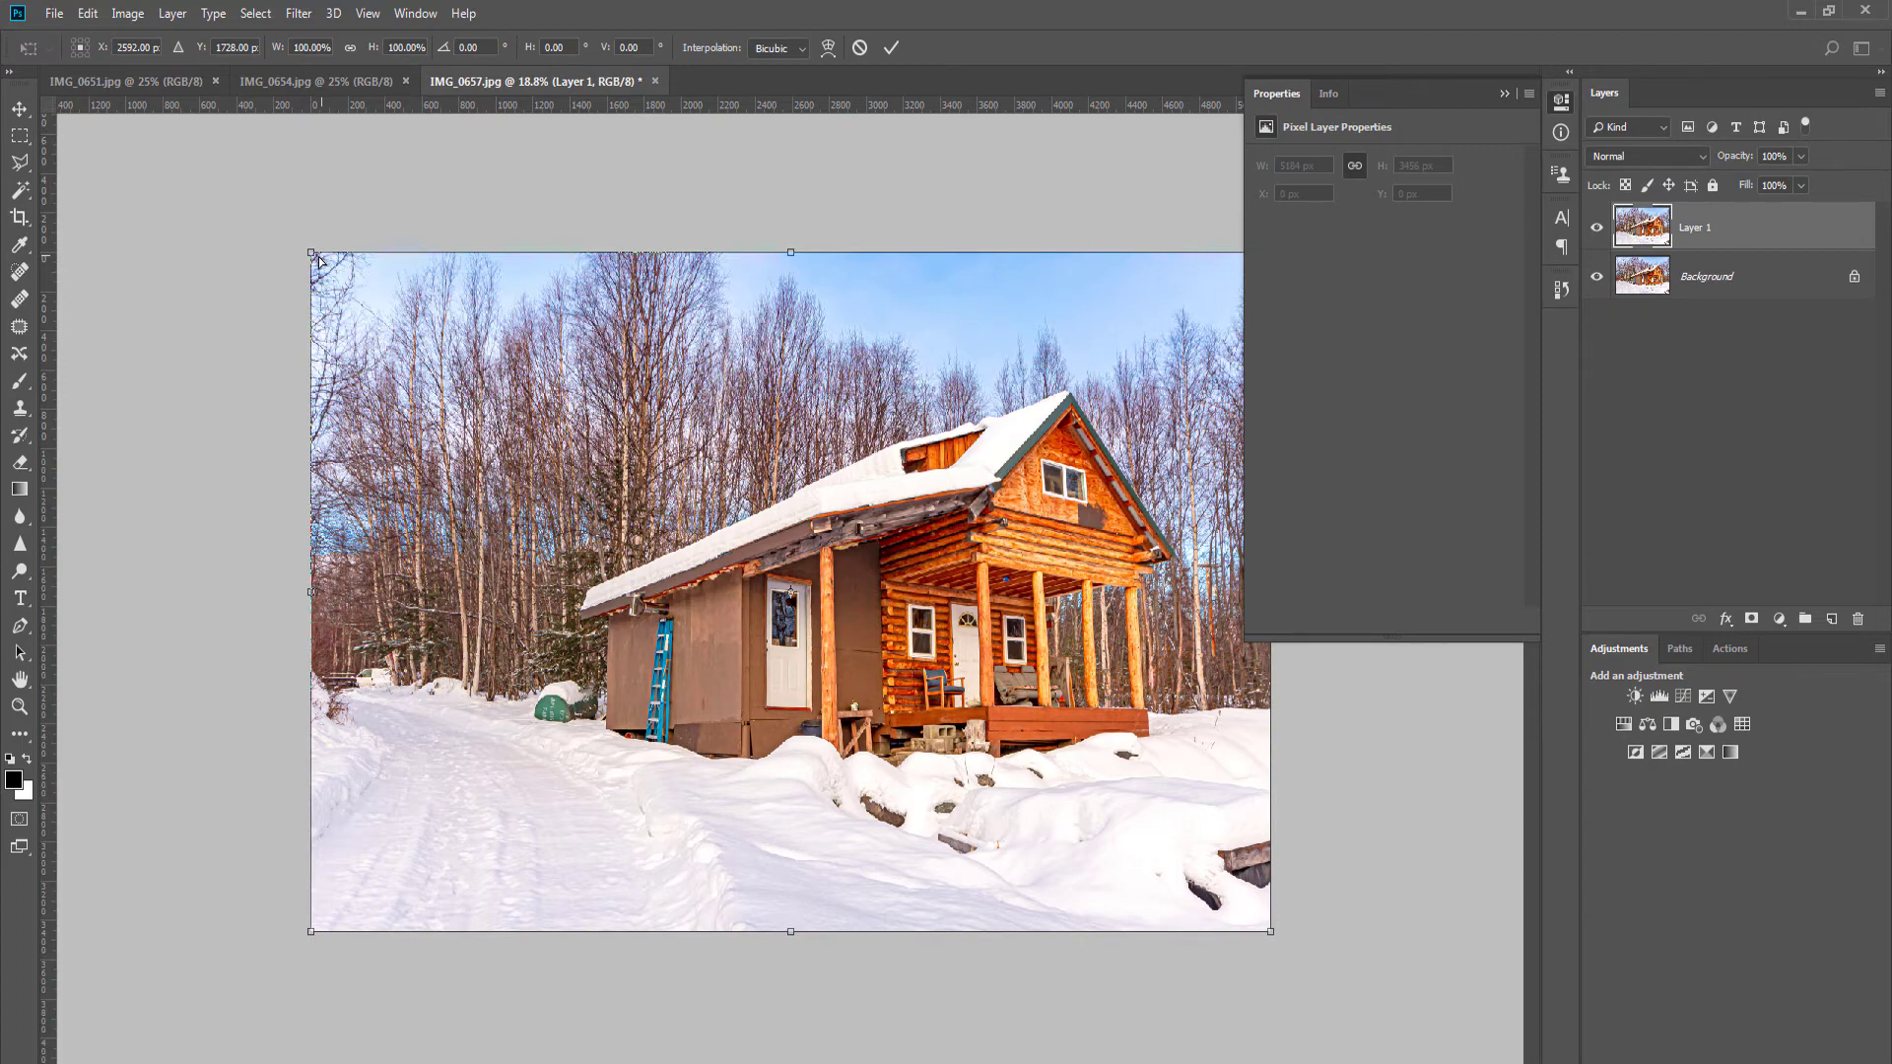
drag(312, 258, 247, 285)
key(Return)
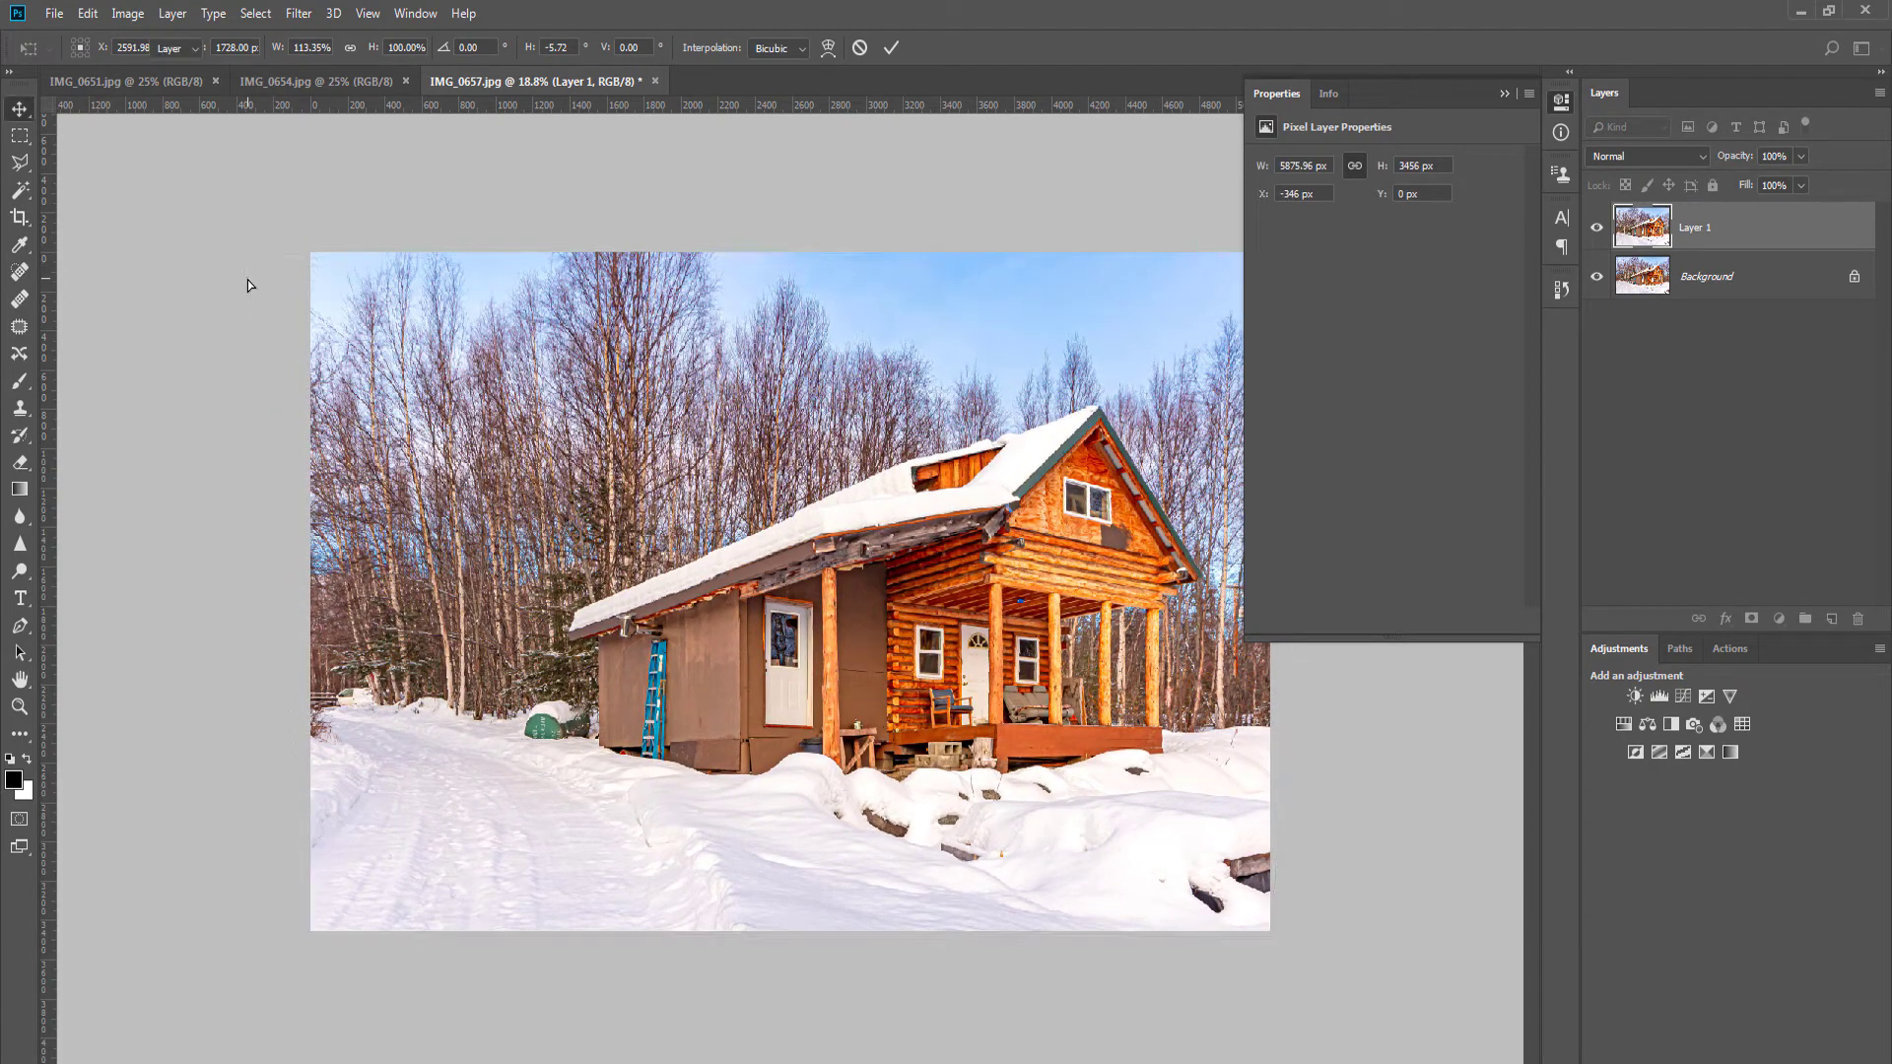
Step: Stretch the perspective-corrected layer of IMG_0657.jpg upward to restore the cabin's height and merge it into the background
key(ctrl+t)
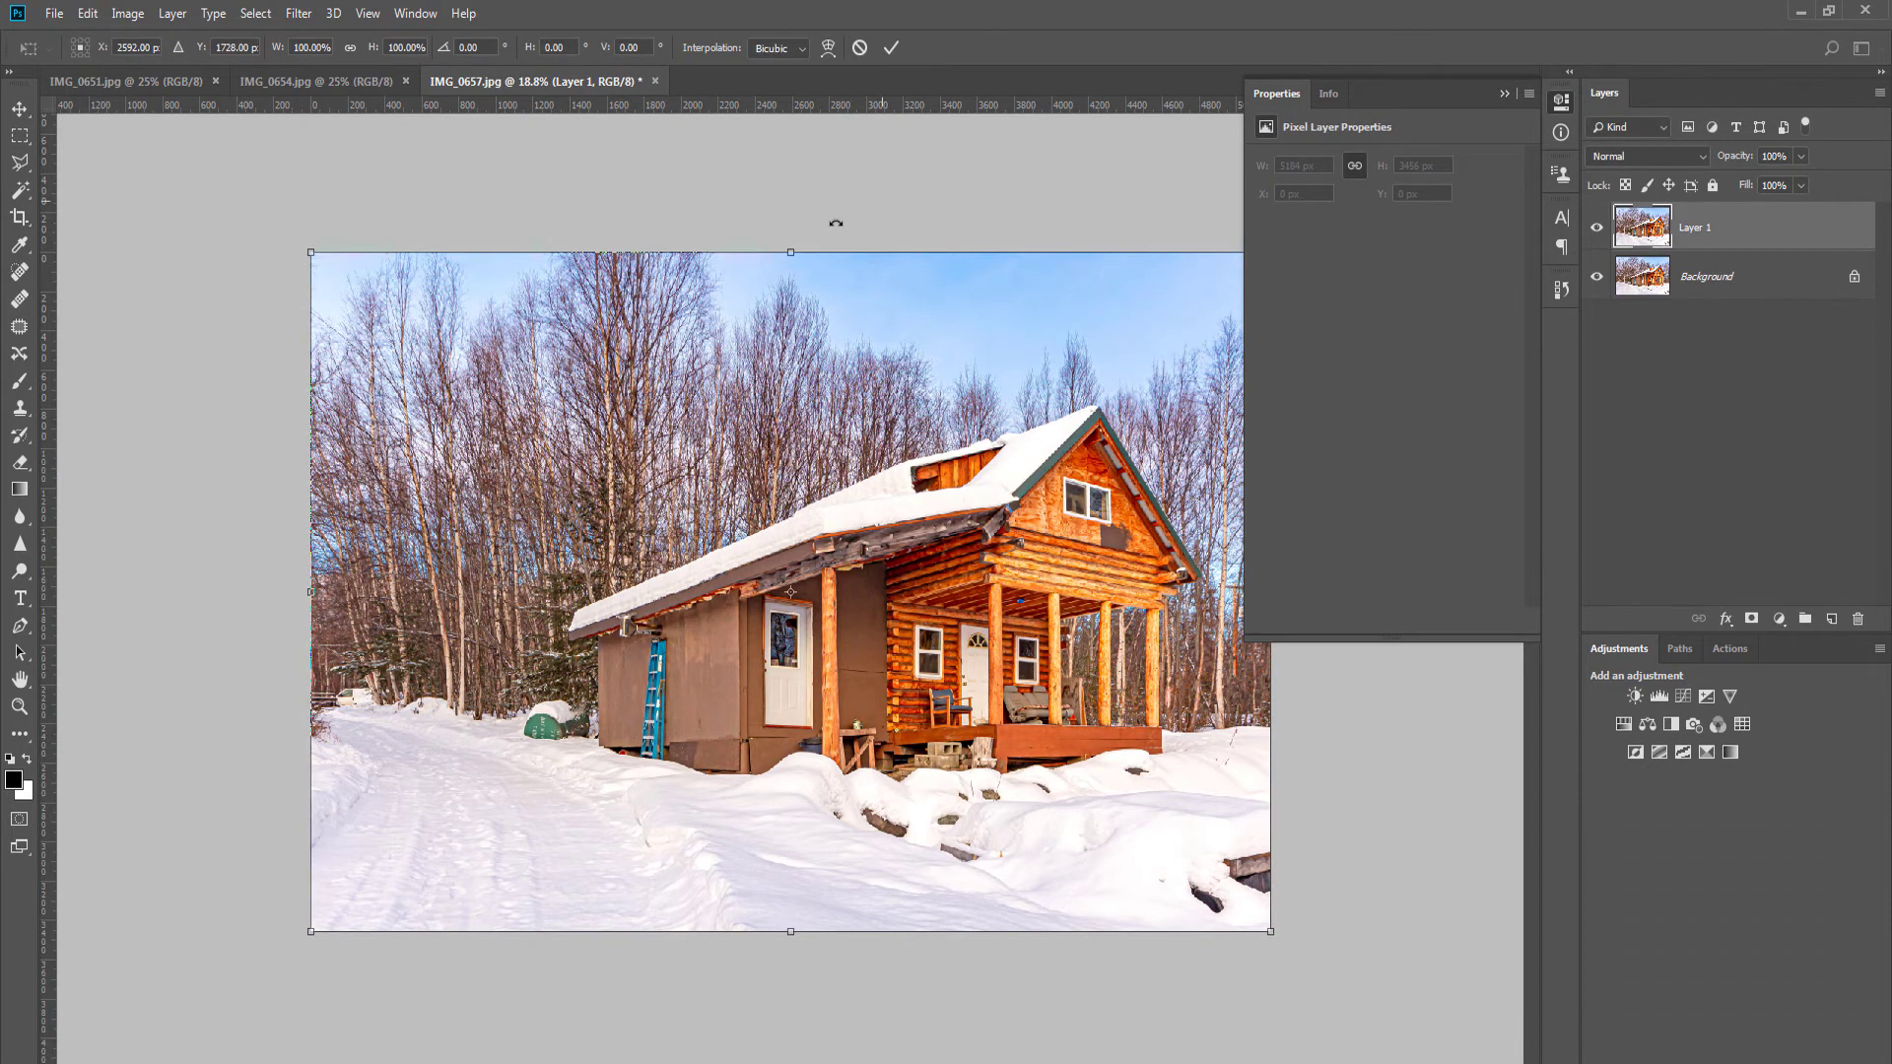
drag(793, 249, 795, 197)
key(ctrl+e)
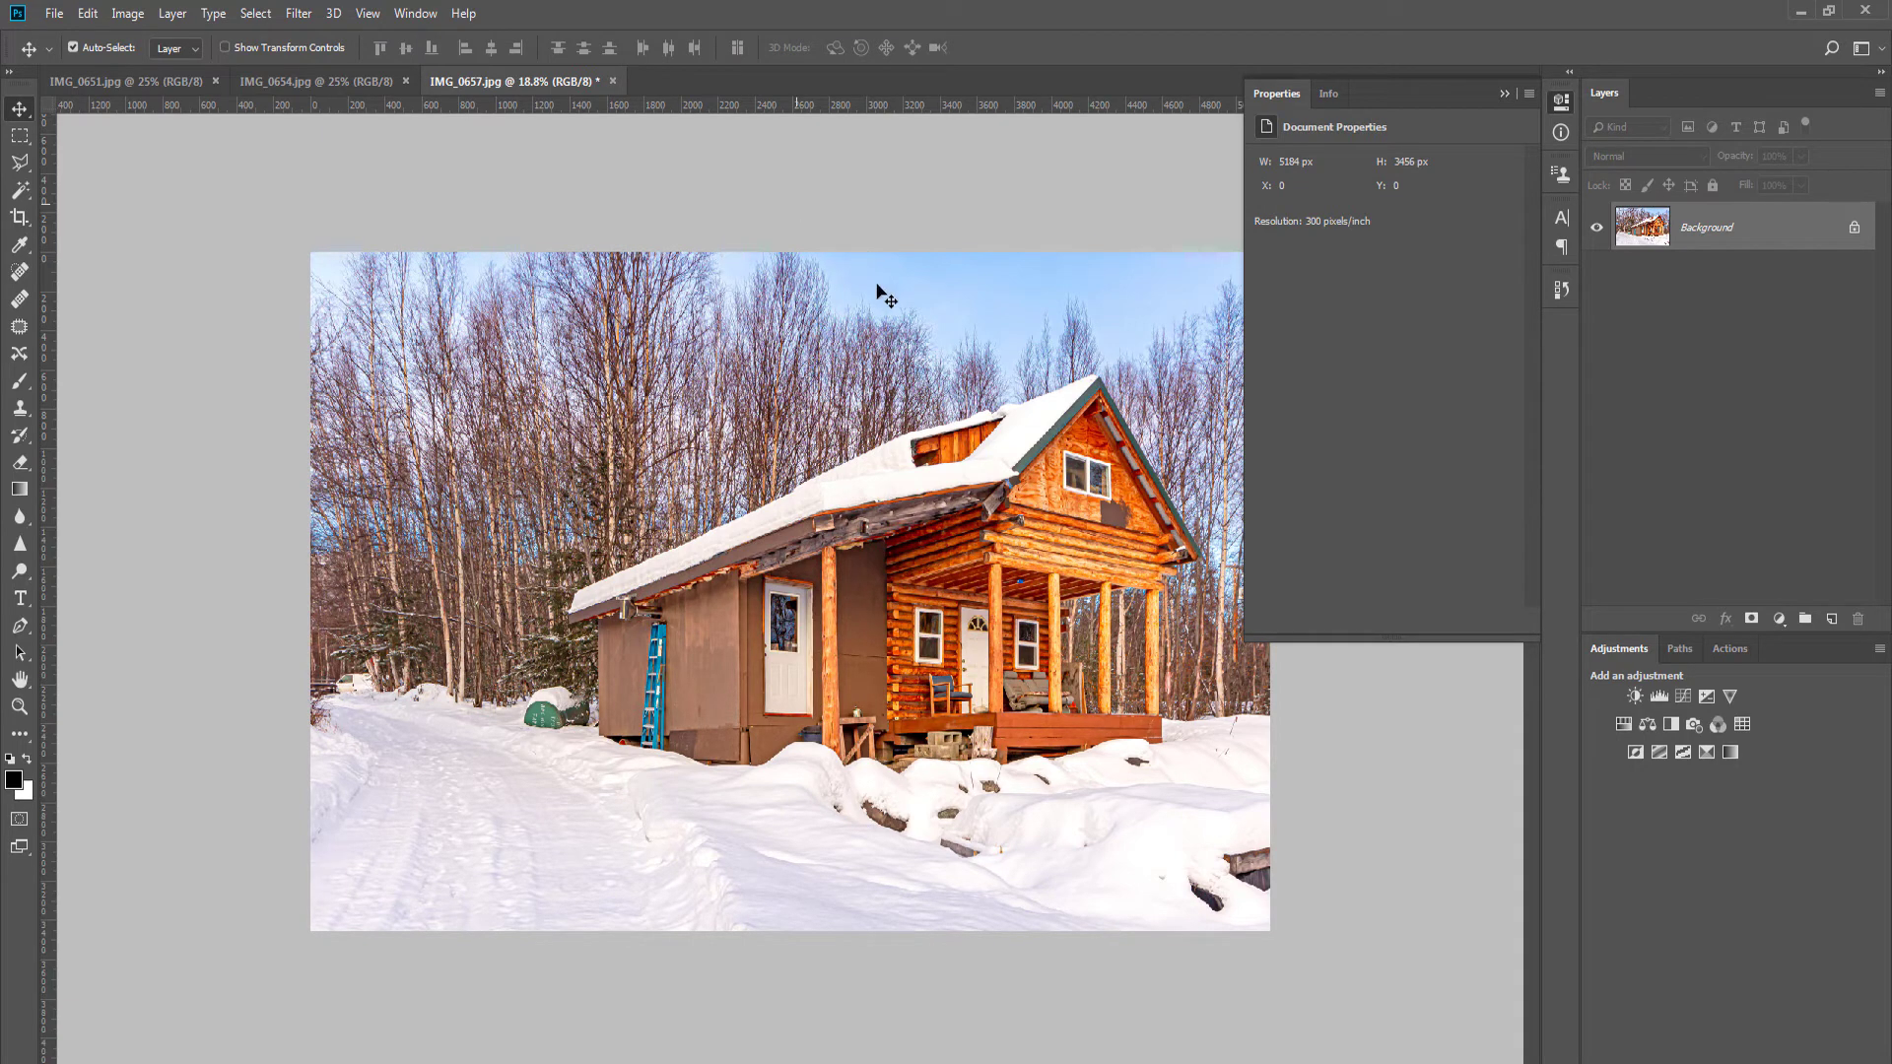
Step: Apply the Noiseware filter to IMG_0657.jpg, then save and close the photo
key(ctrl+f)
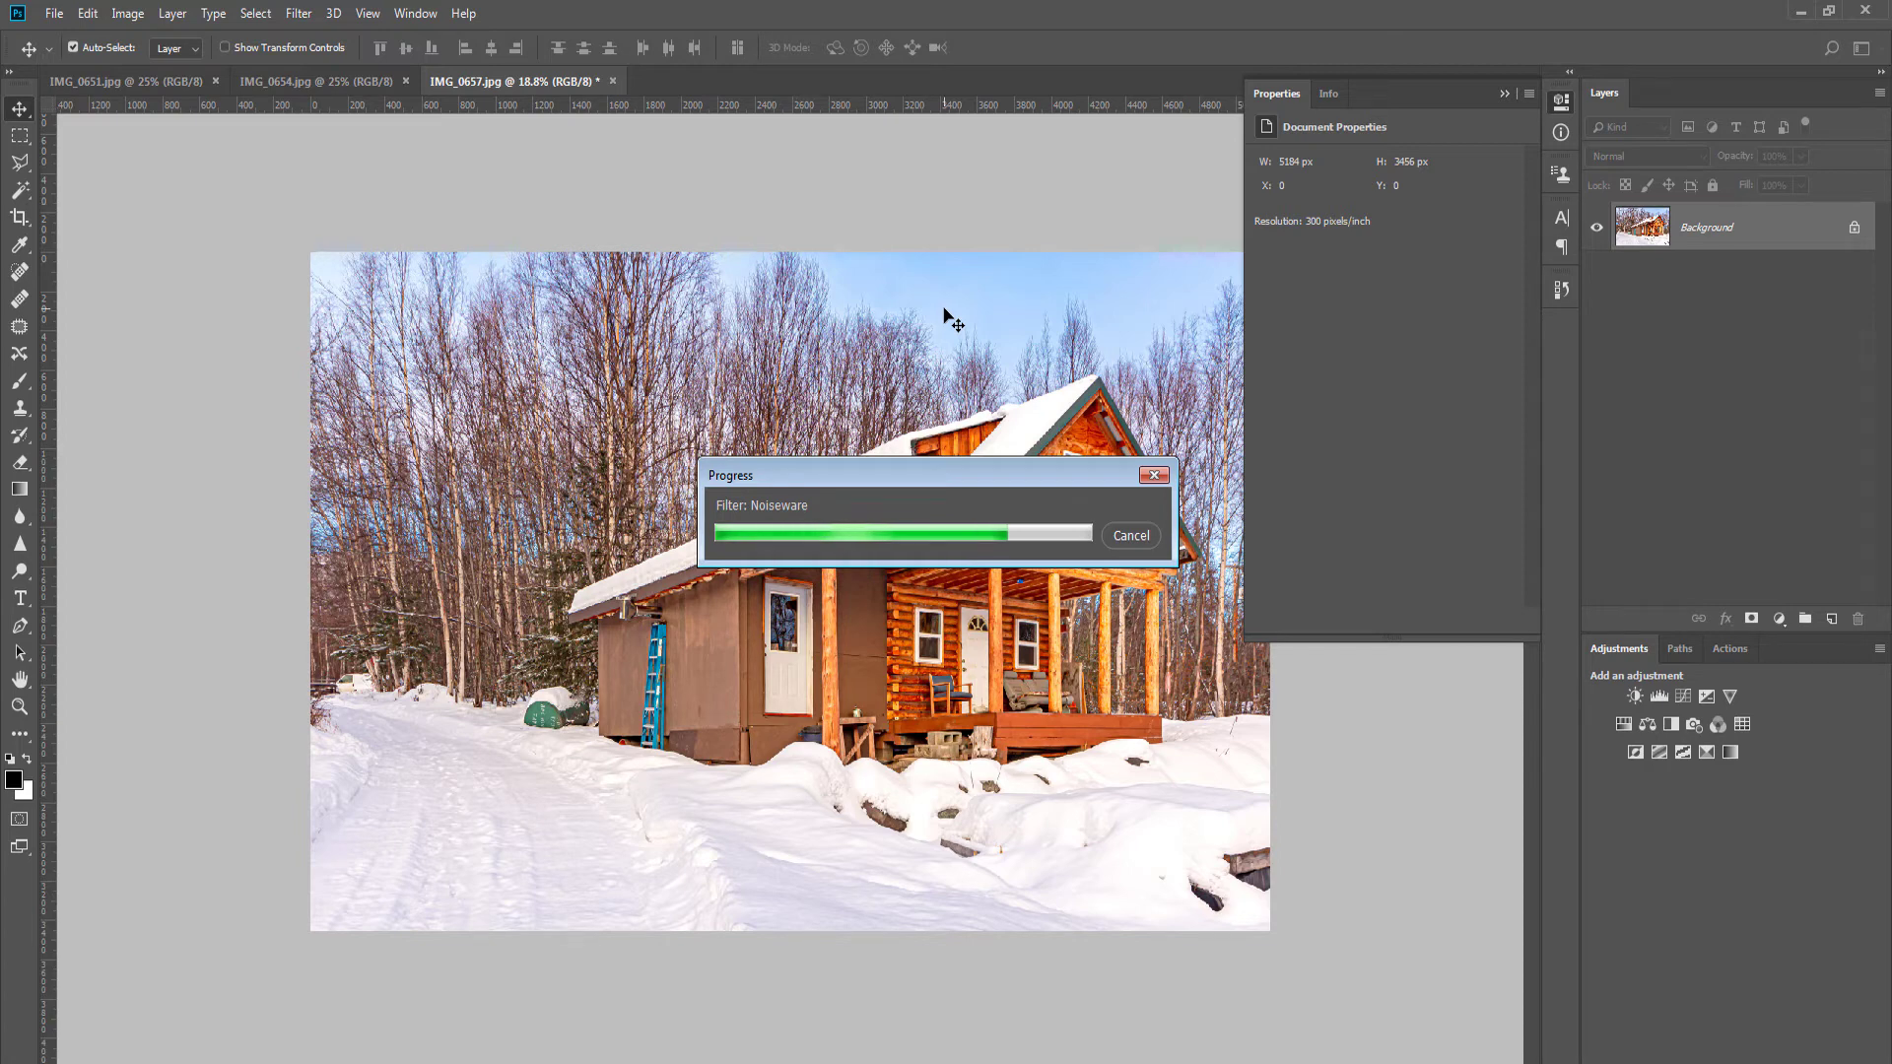
key(ctrl+w)
key(Return)
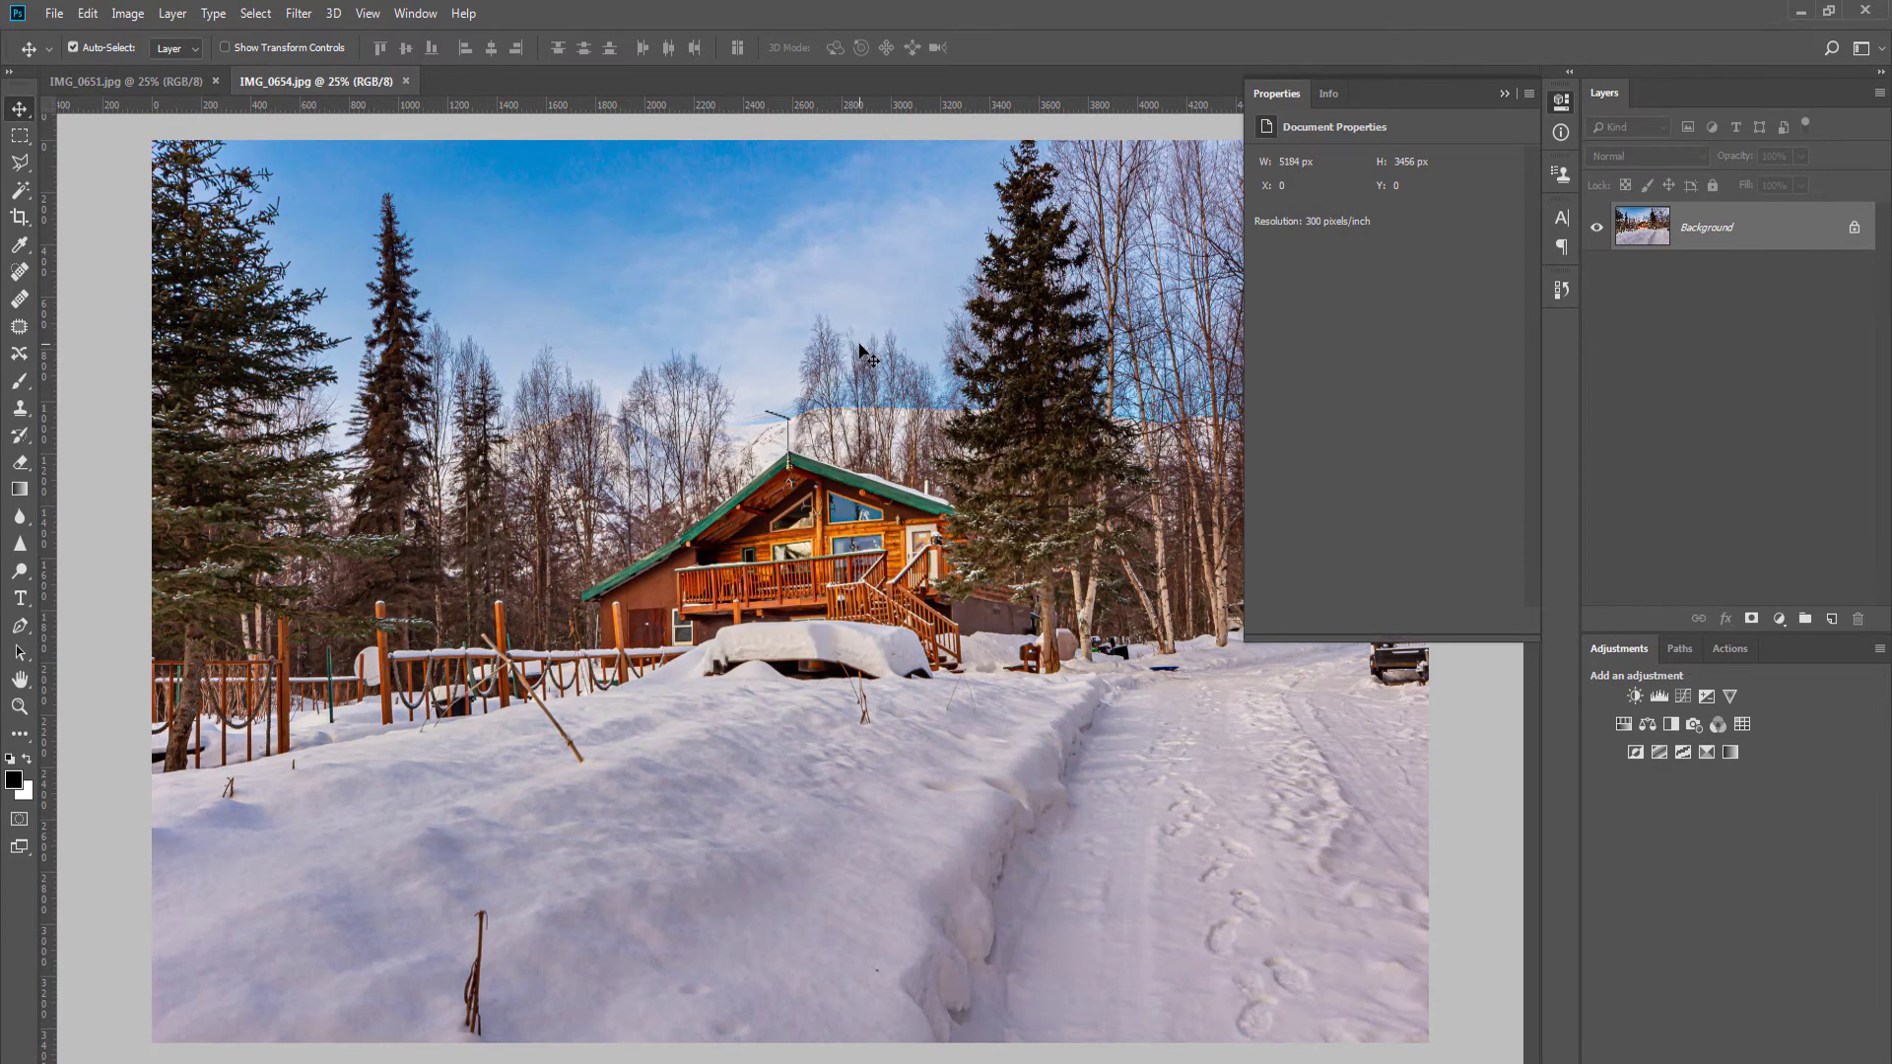
Step: Add the Levels, Curves and Background copy tone layers to IMG_0654.jpg, then brighten the photo with another Levels adjustment
key(F2)
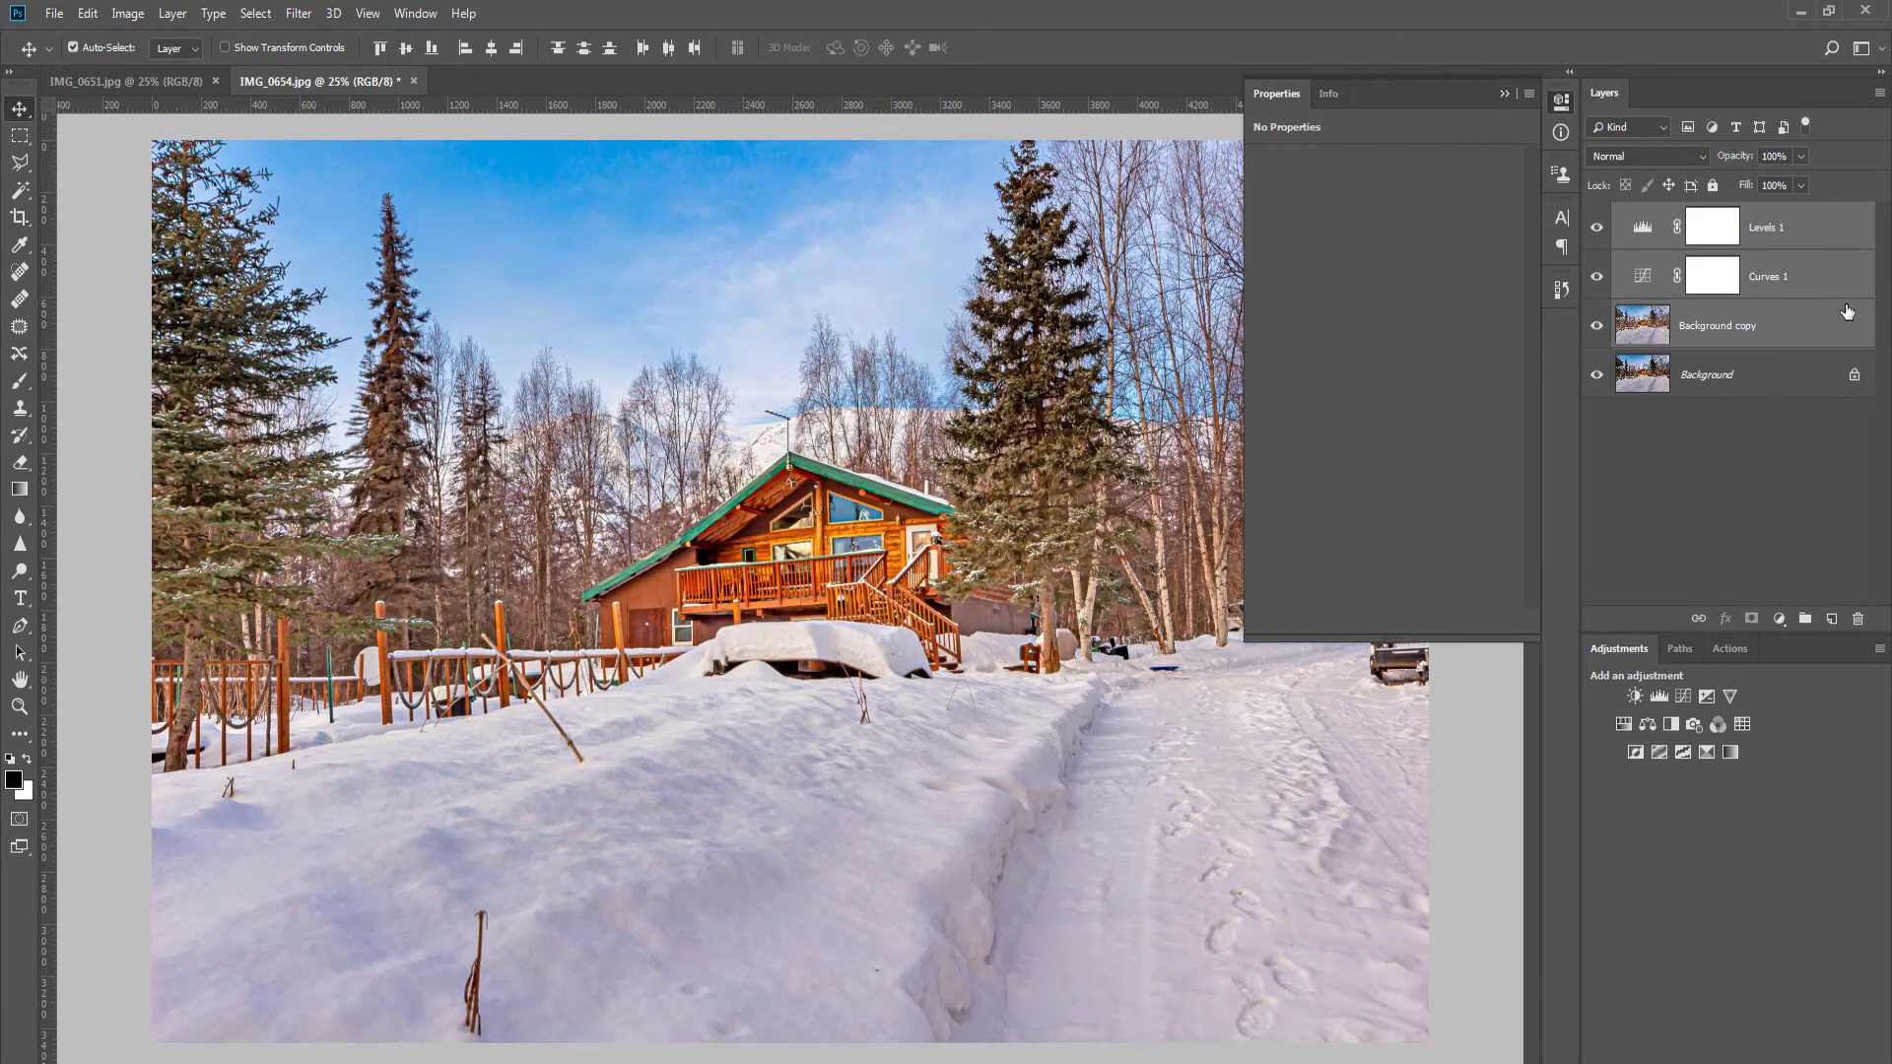
click(1660, 696)
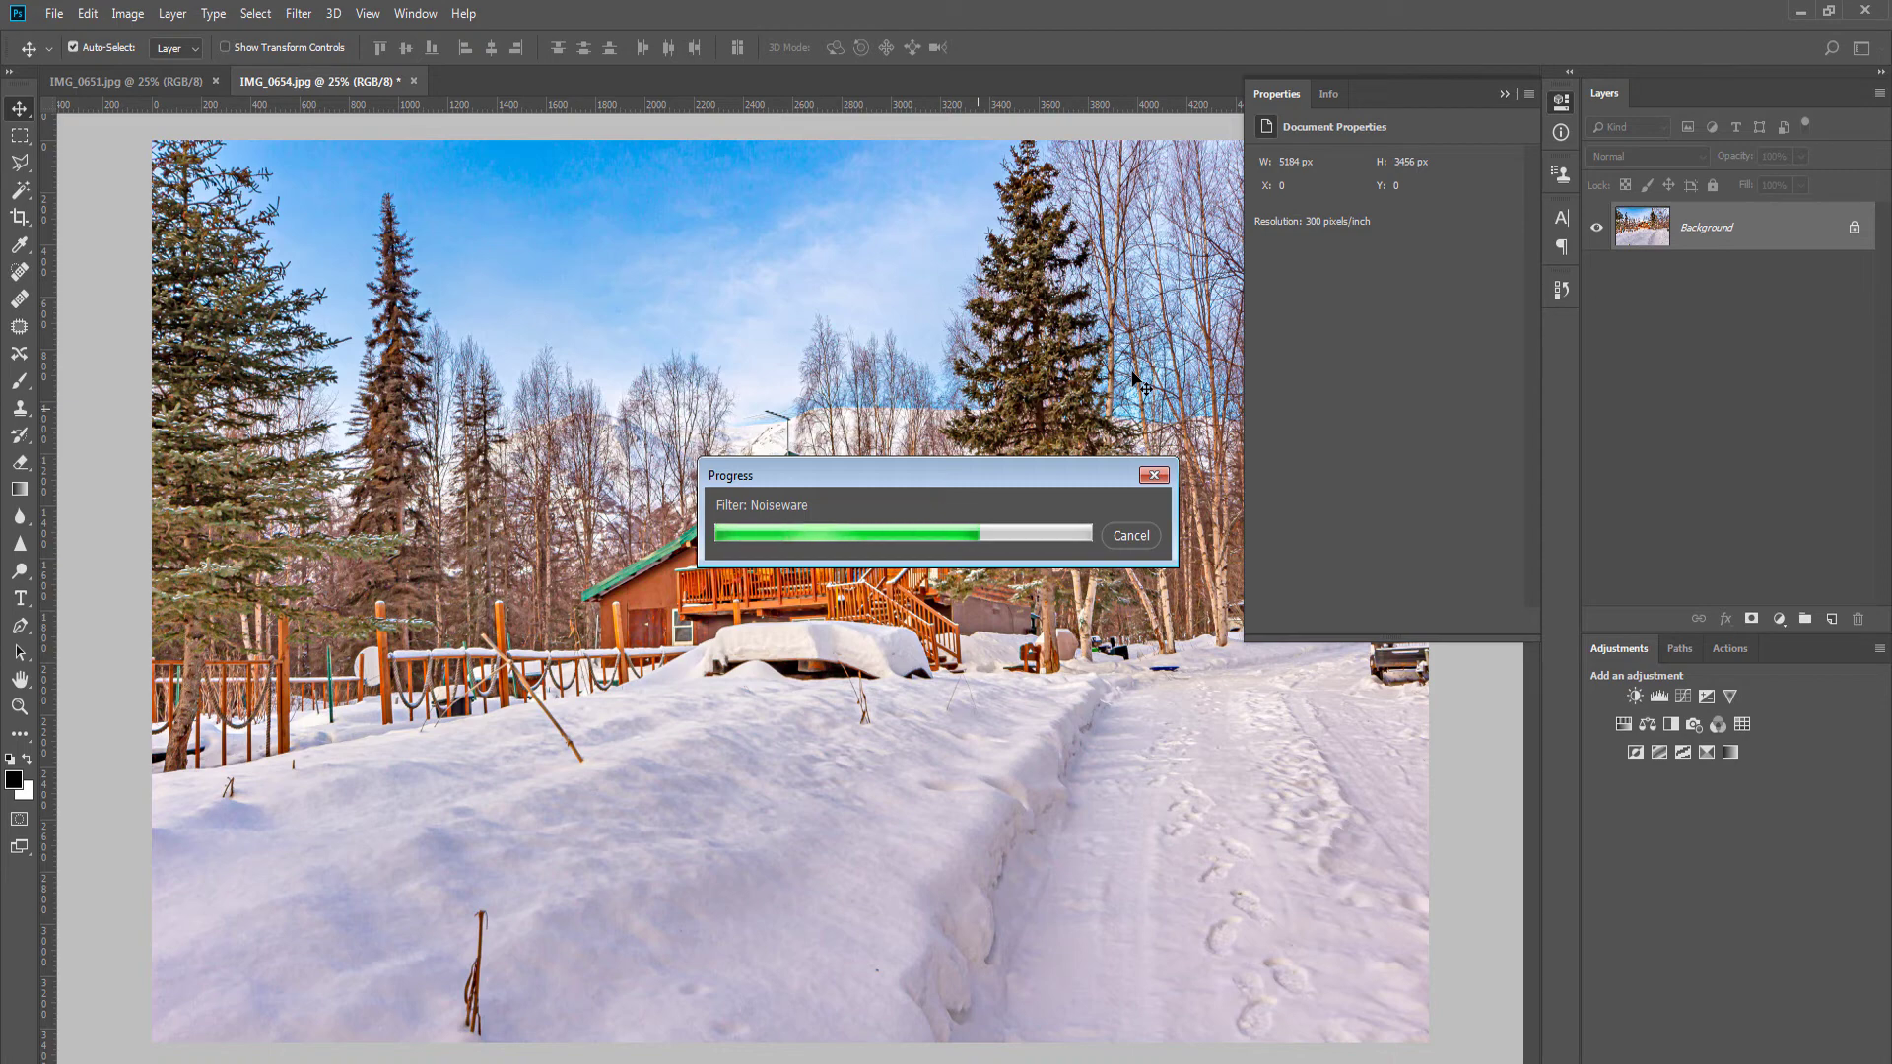
Step: Close IMG_0654.jpg after the Noiseware filter has run, saving its changes as a JPEG
click(411, 80)
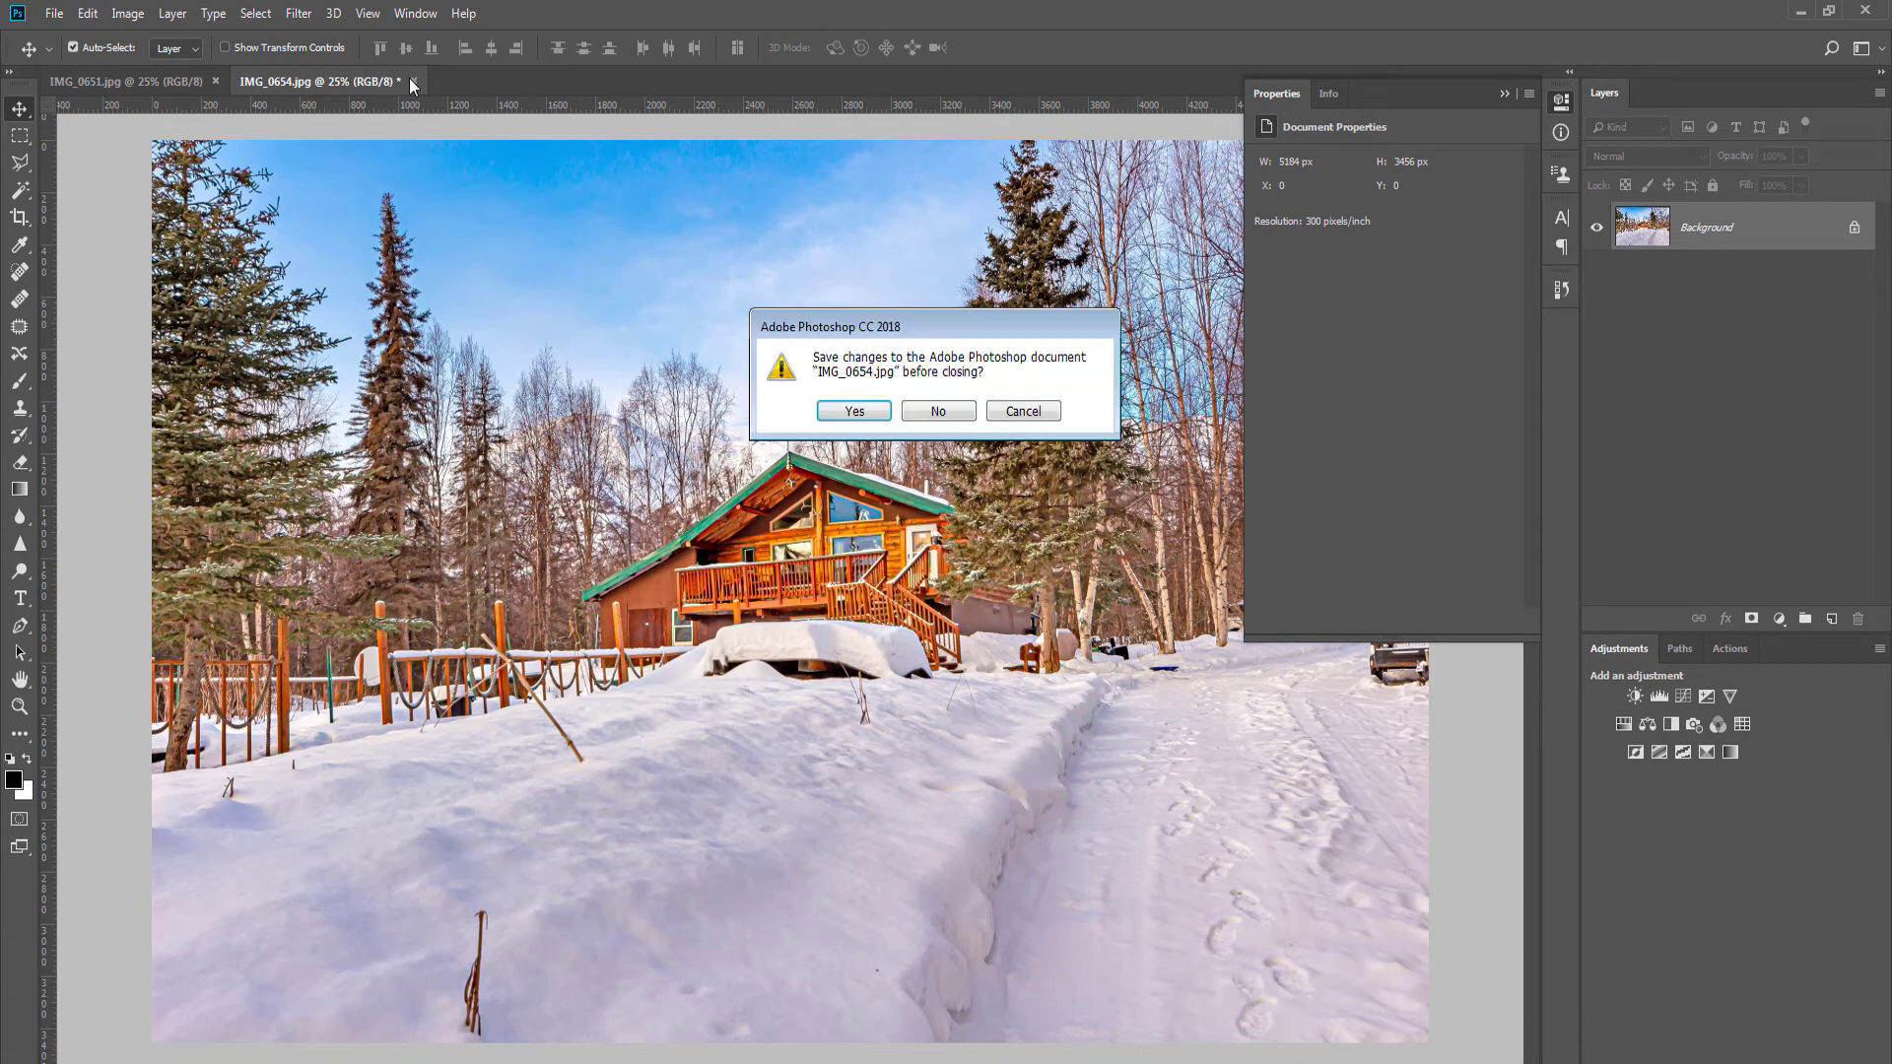
key(Return)
key(Return)
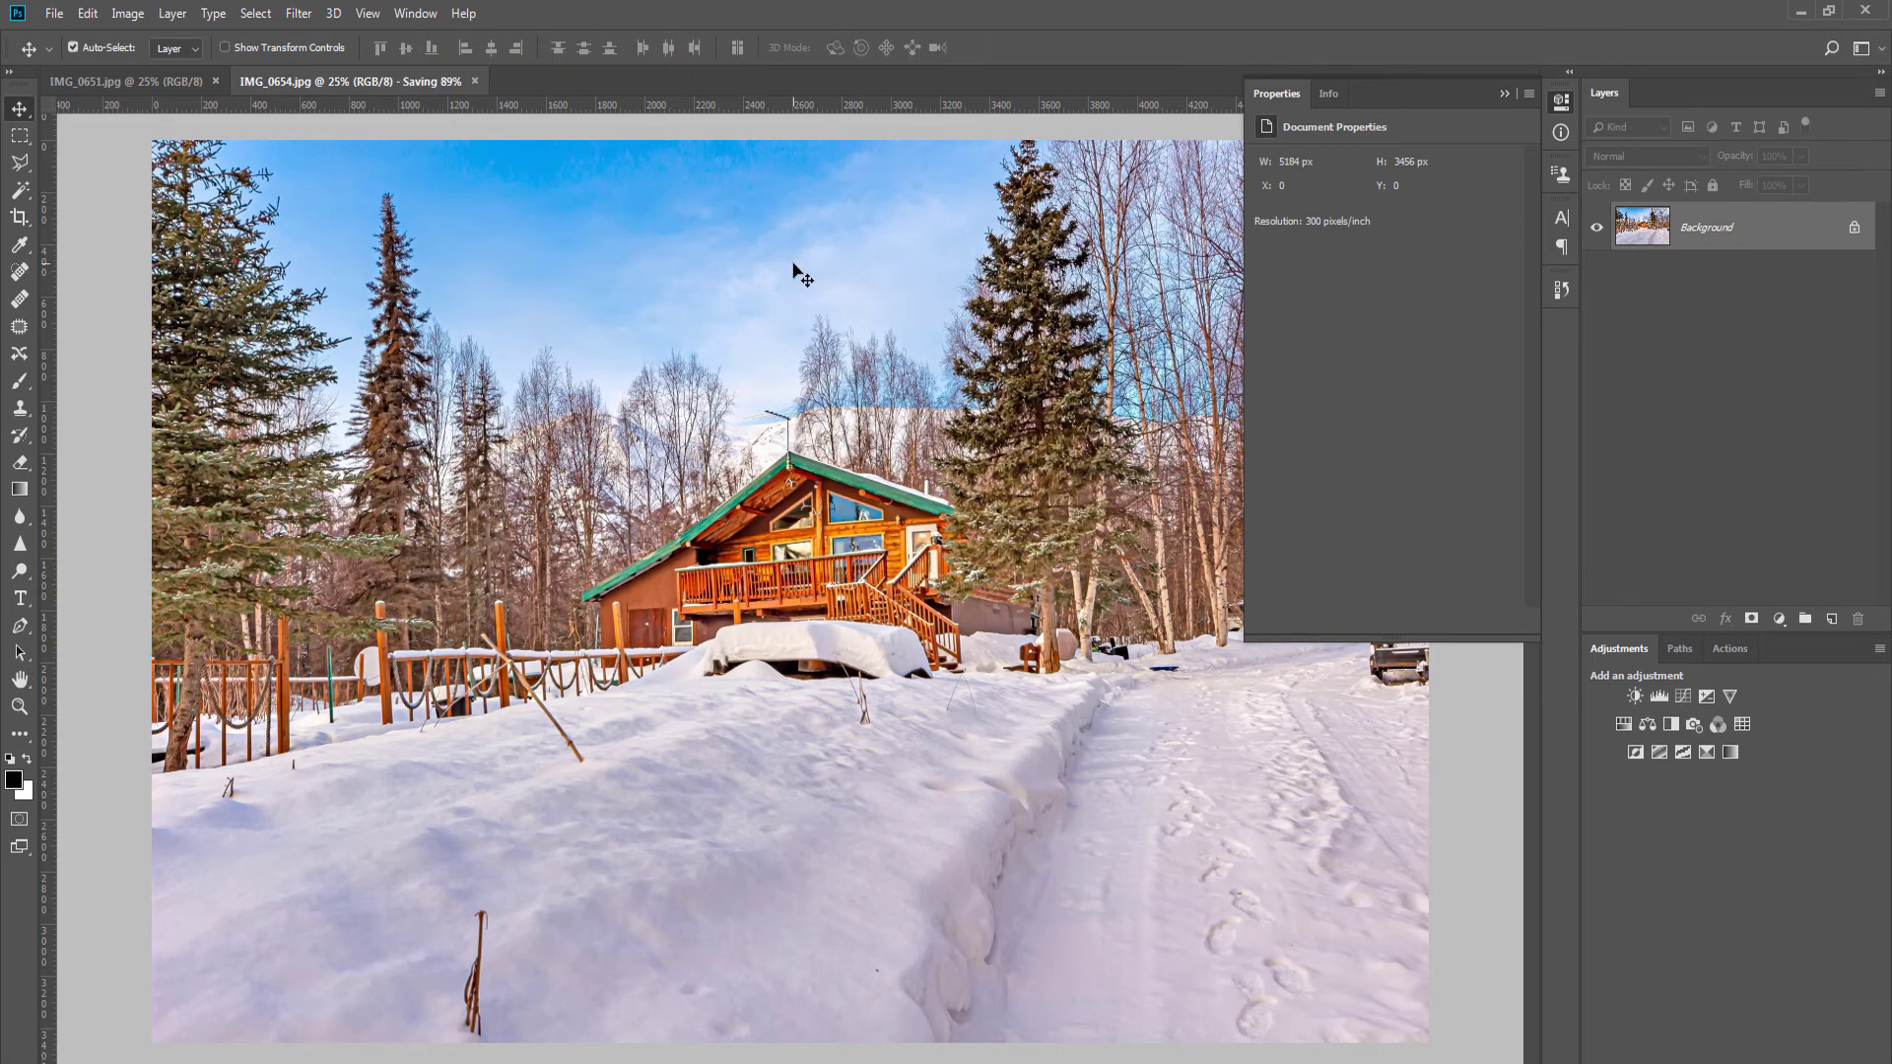
Step: Merge the Levels, Curves and Background copy layers of IMG_0651.jpg, set the merged layer's opacity to 61%, and flatten the image
key(ctrl+j)
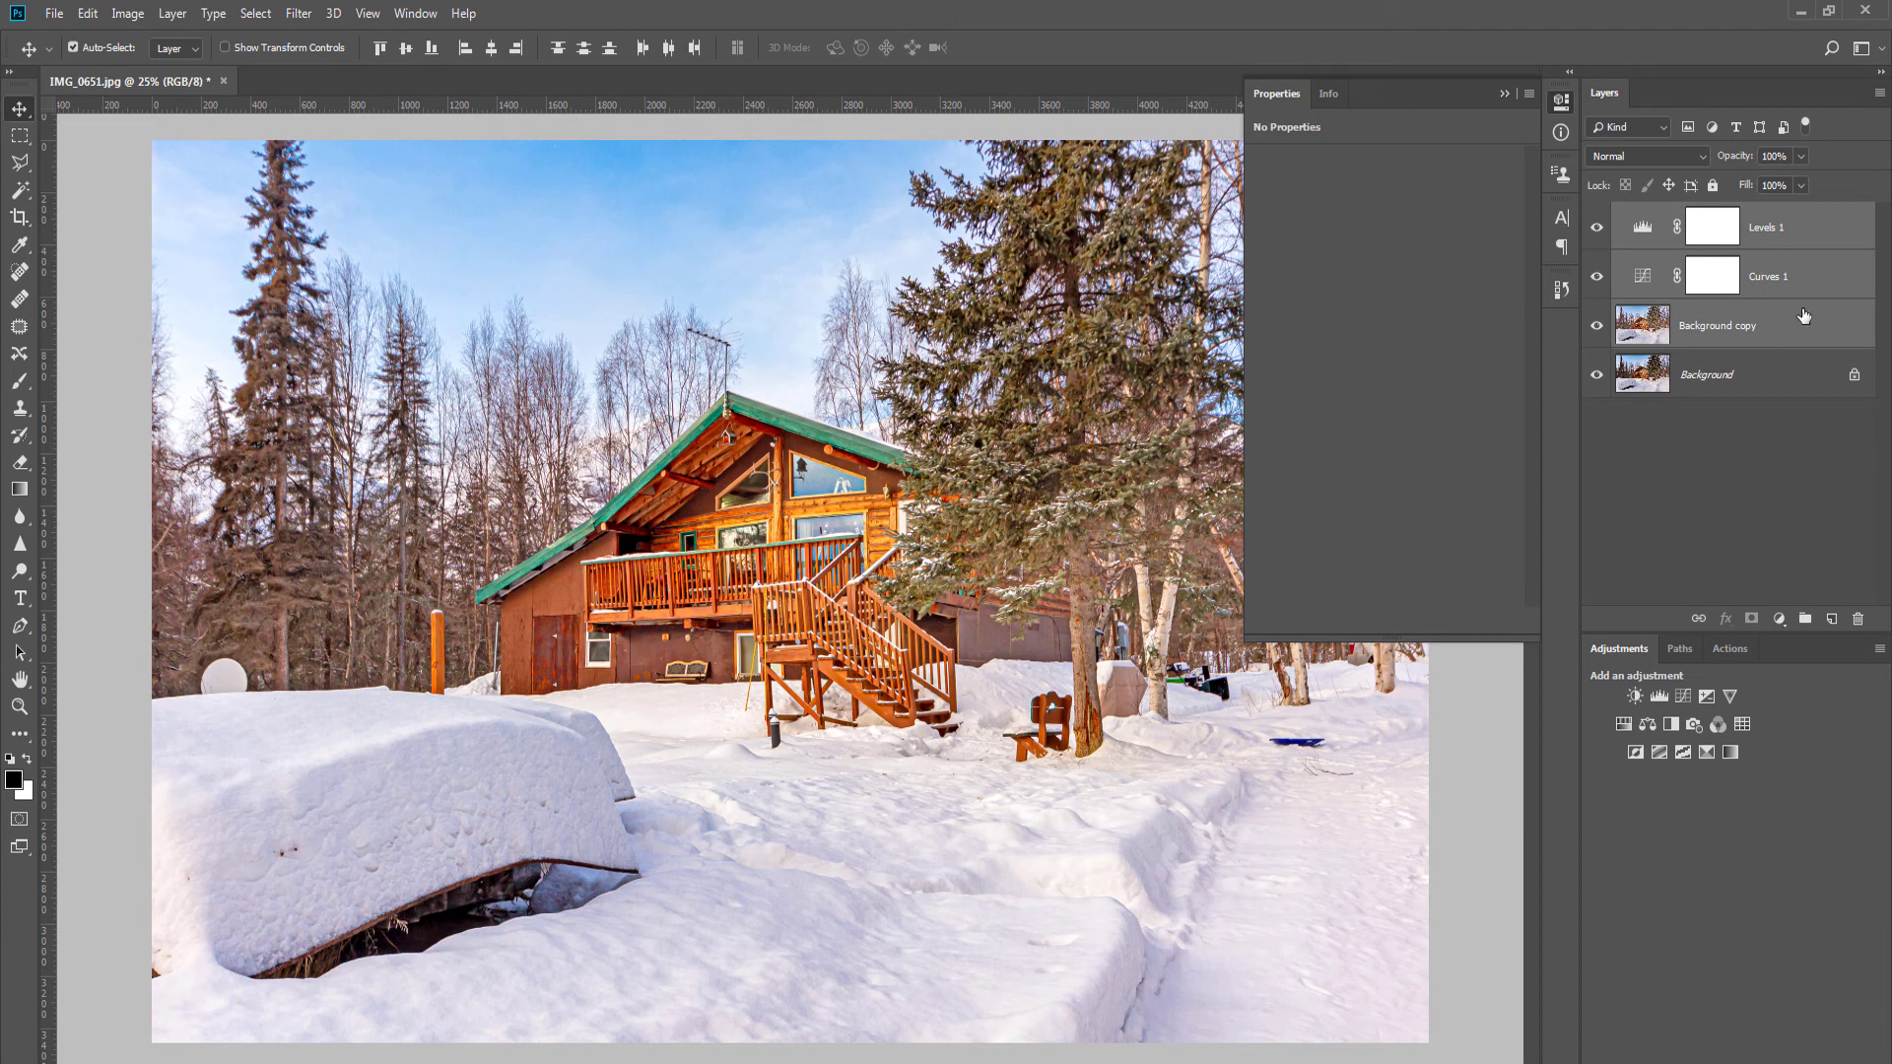
key(ctrl+e)
click(1797, 155)
click(1765, 178)
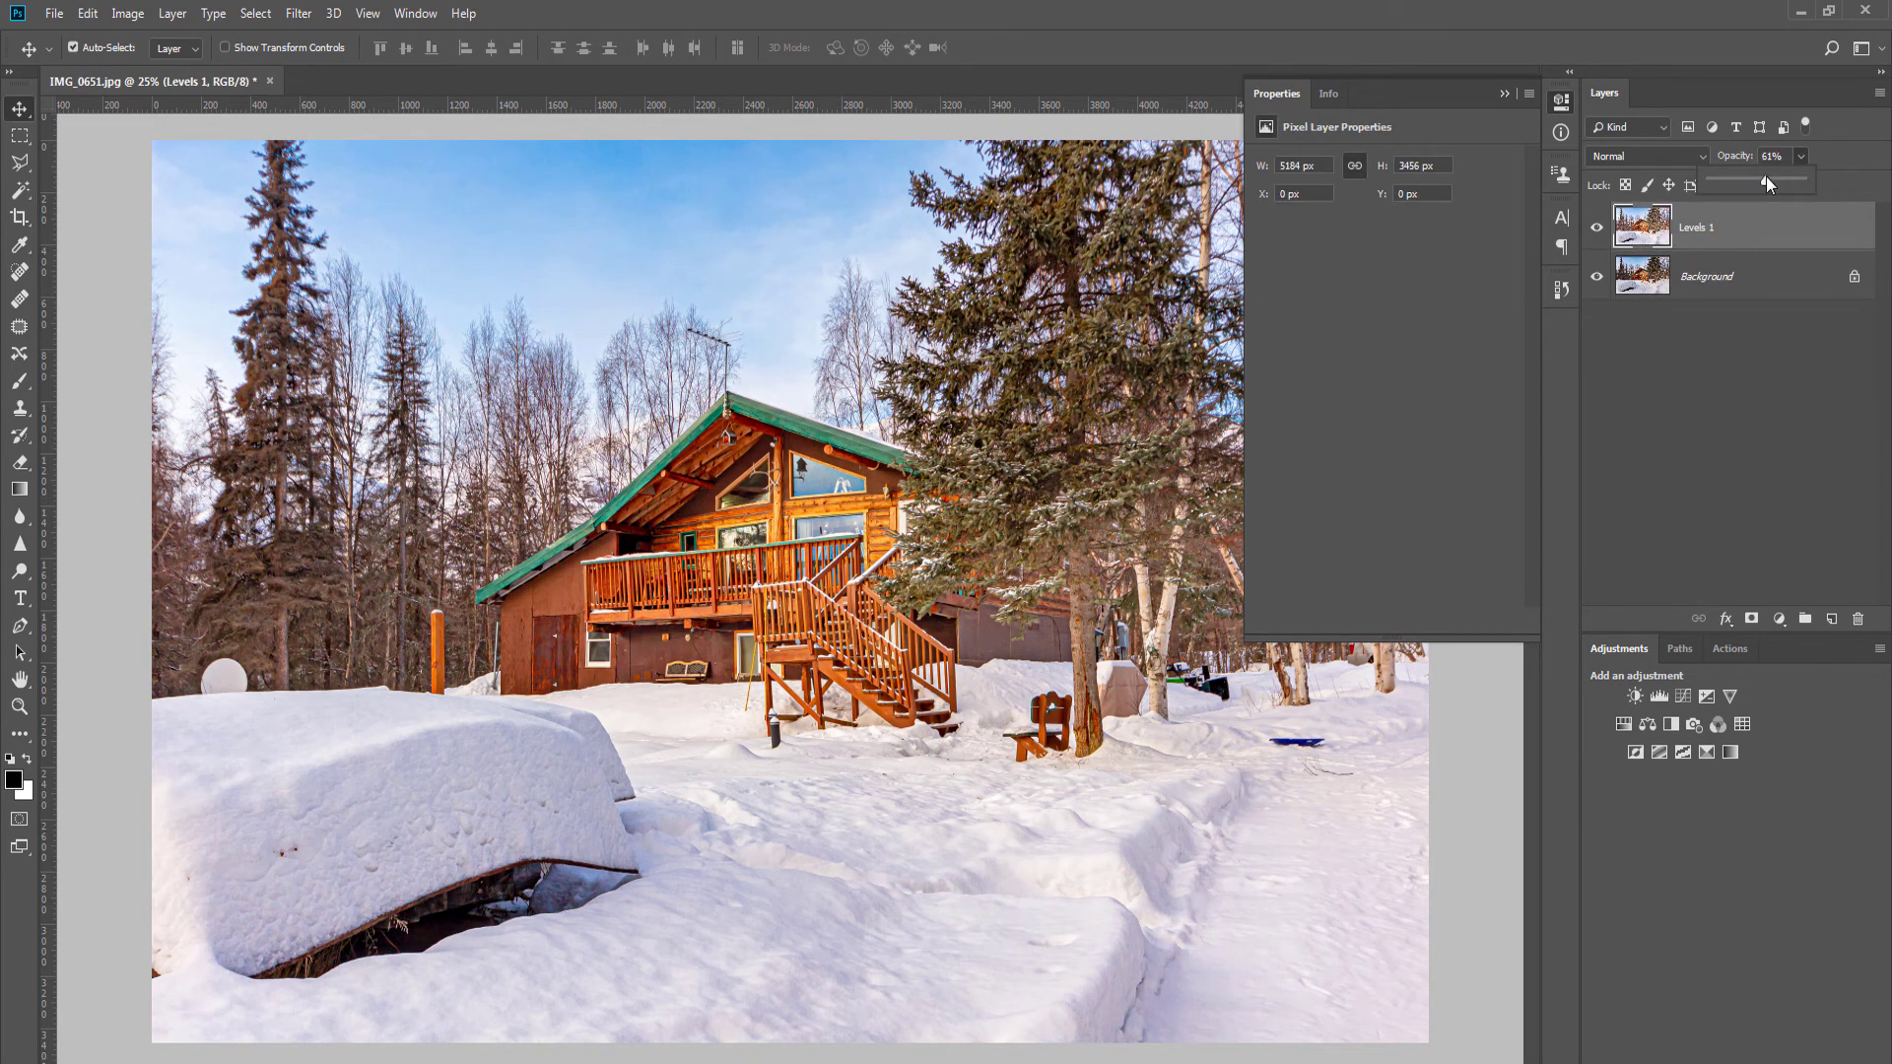
key(ctrl+e)
Step: Add a Levels adjustment to IMG_0651.jpg, lower its white point to brighten the snow, and flatten the image
click(1662, 698)
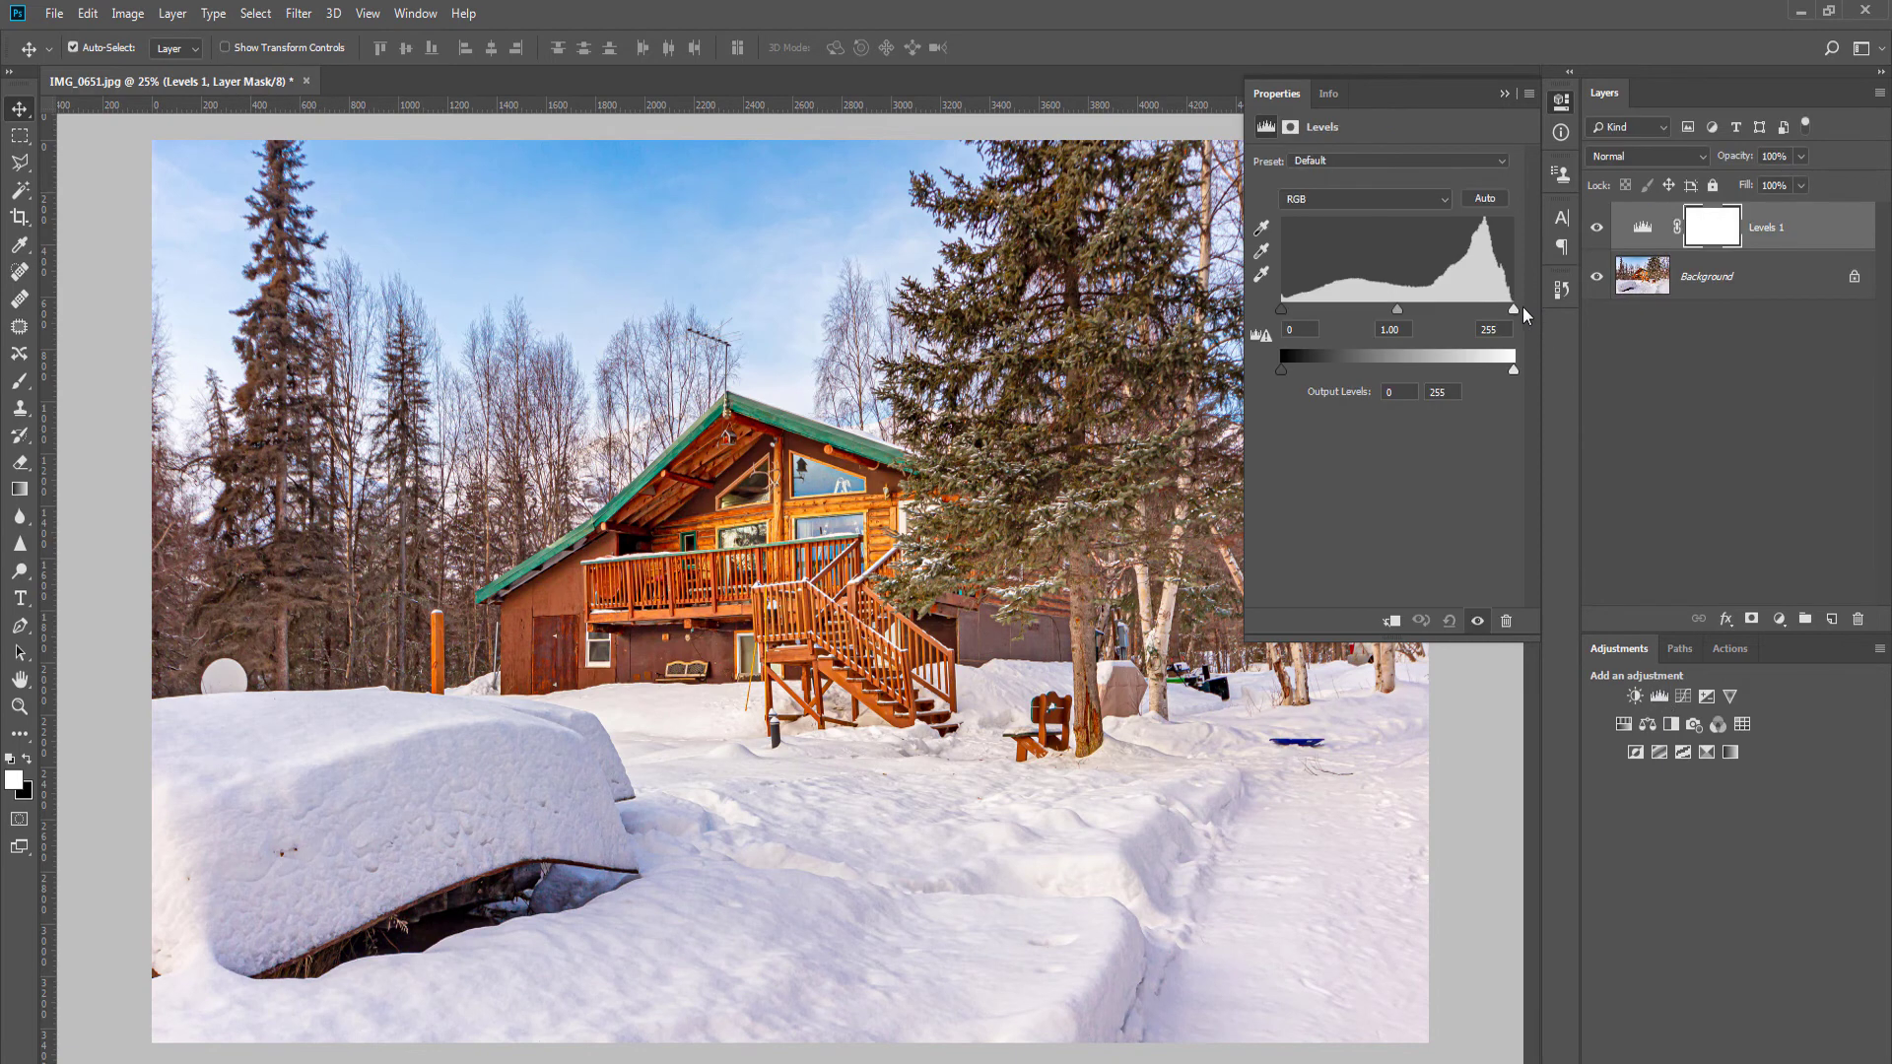
drag(1514, 309, 1497, 313)
key(ctrl+e)
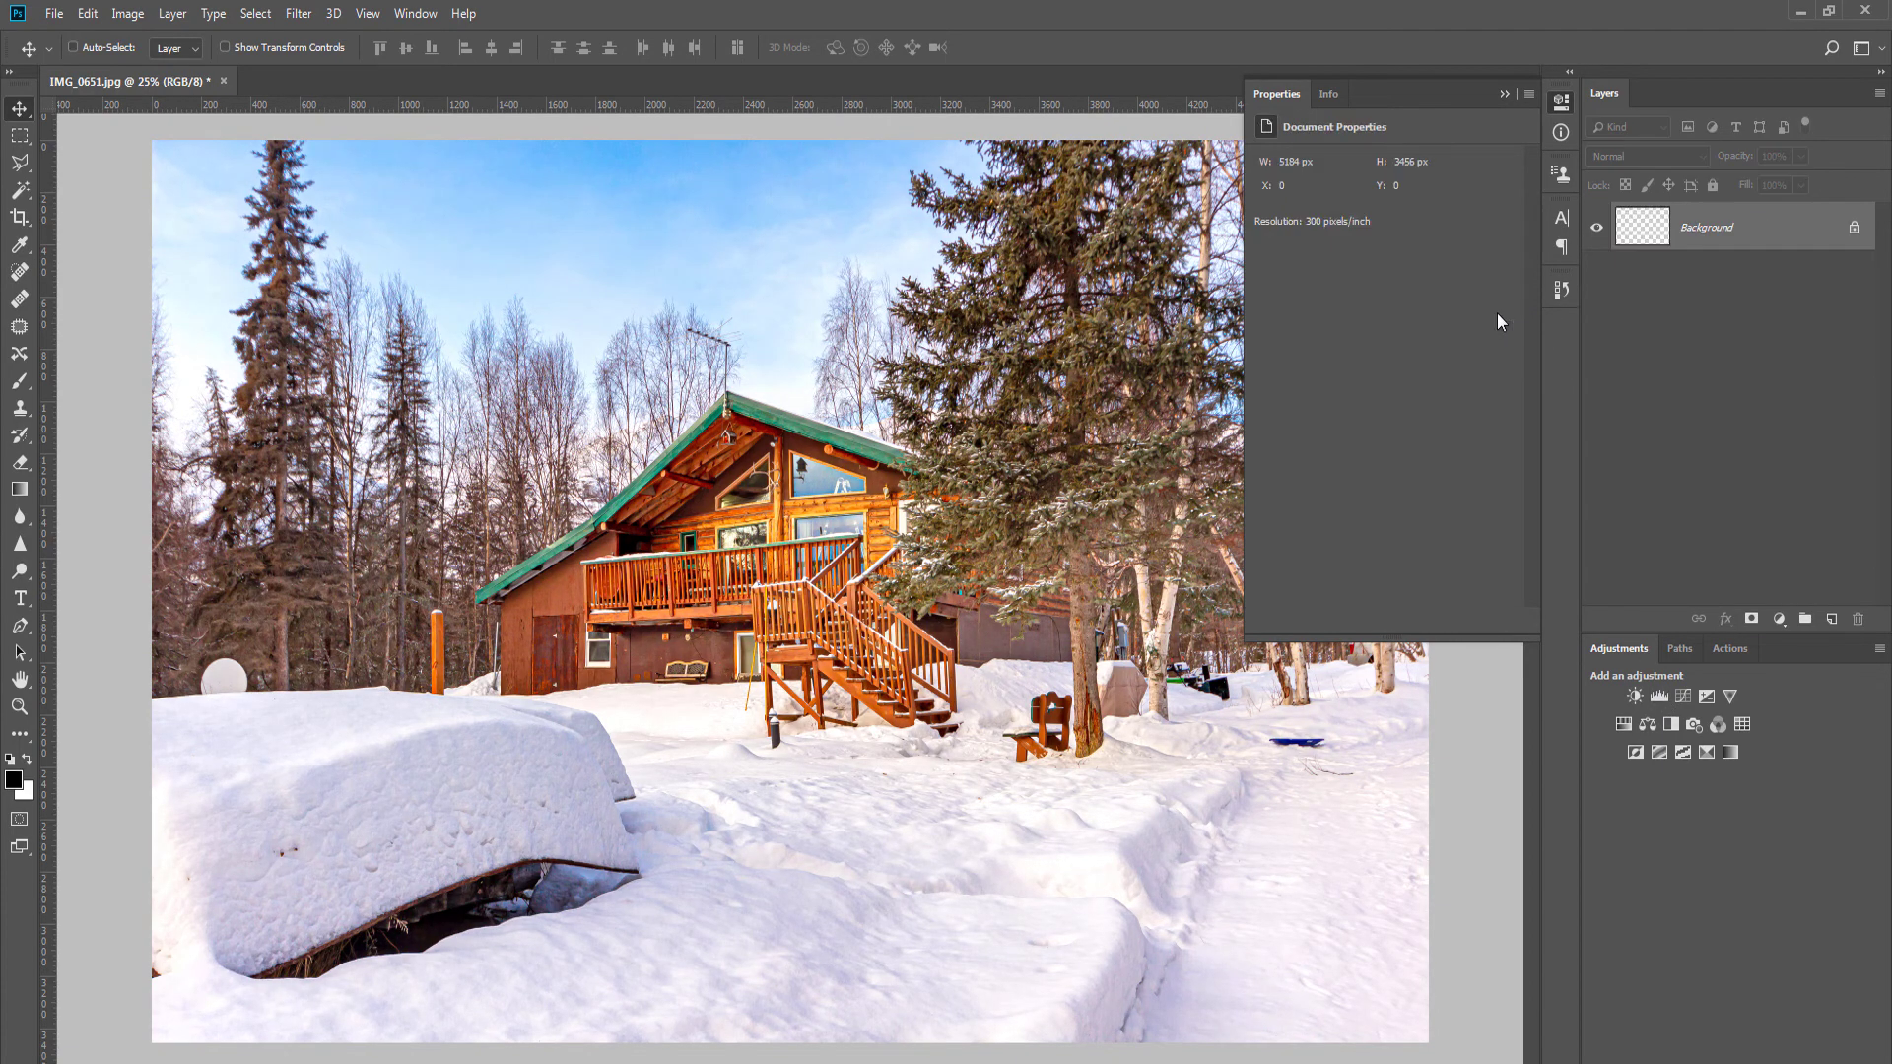
Step: Apply the Noiseware filter to IMG_0651.jpg, then save it as a progressive JPEG at quality 12 and close it
key(ctrl)
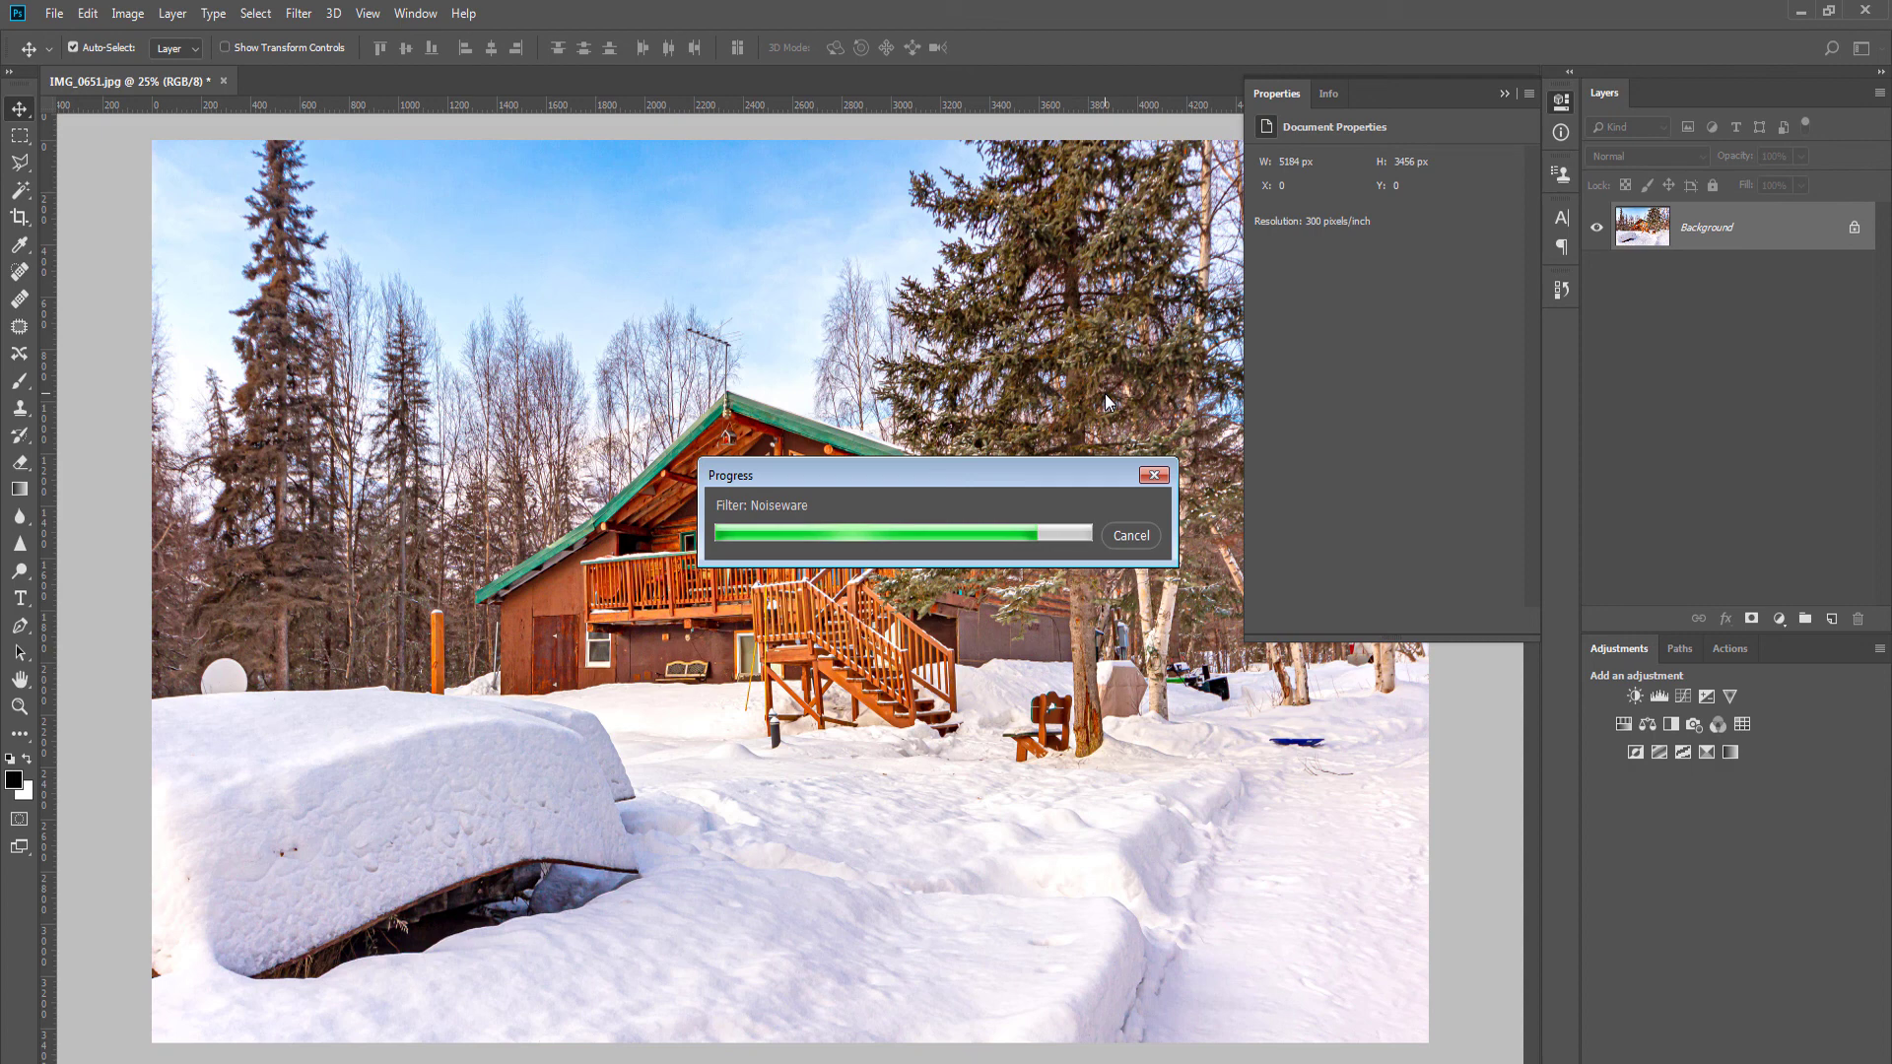
key(ctrl+w)
key(space)
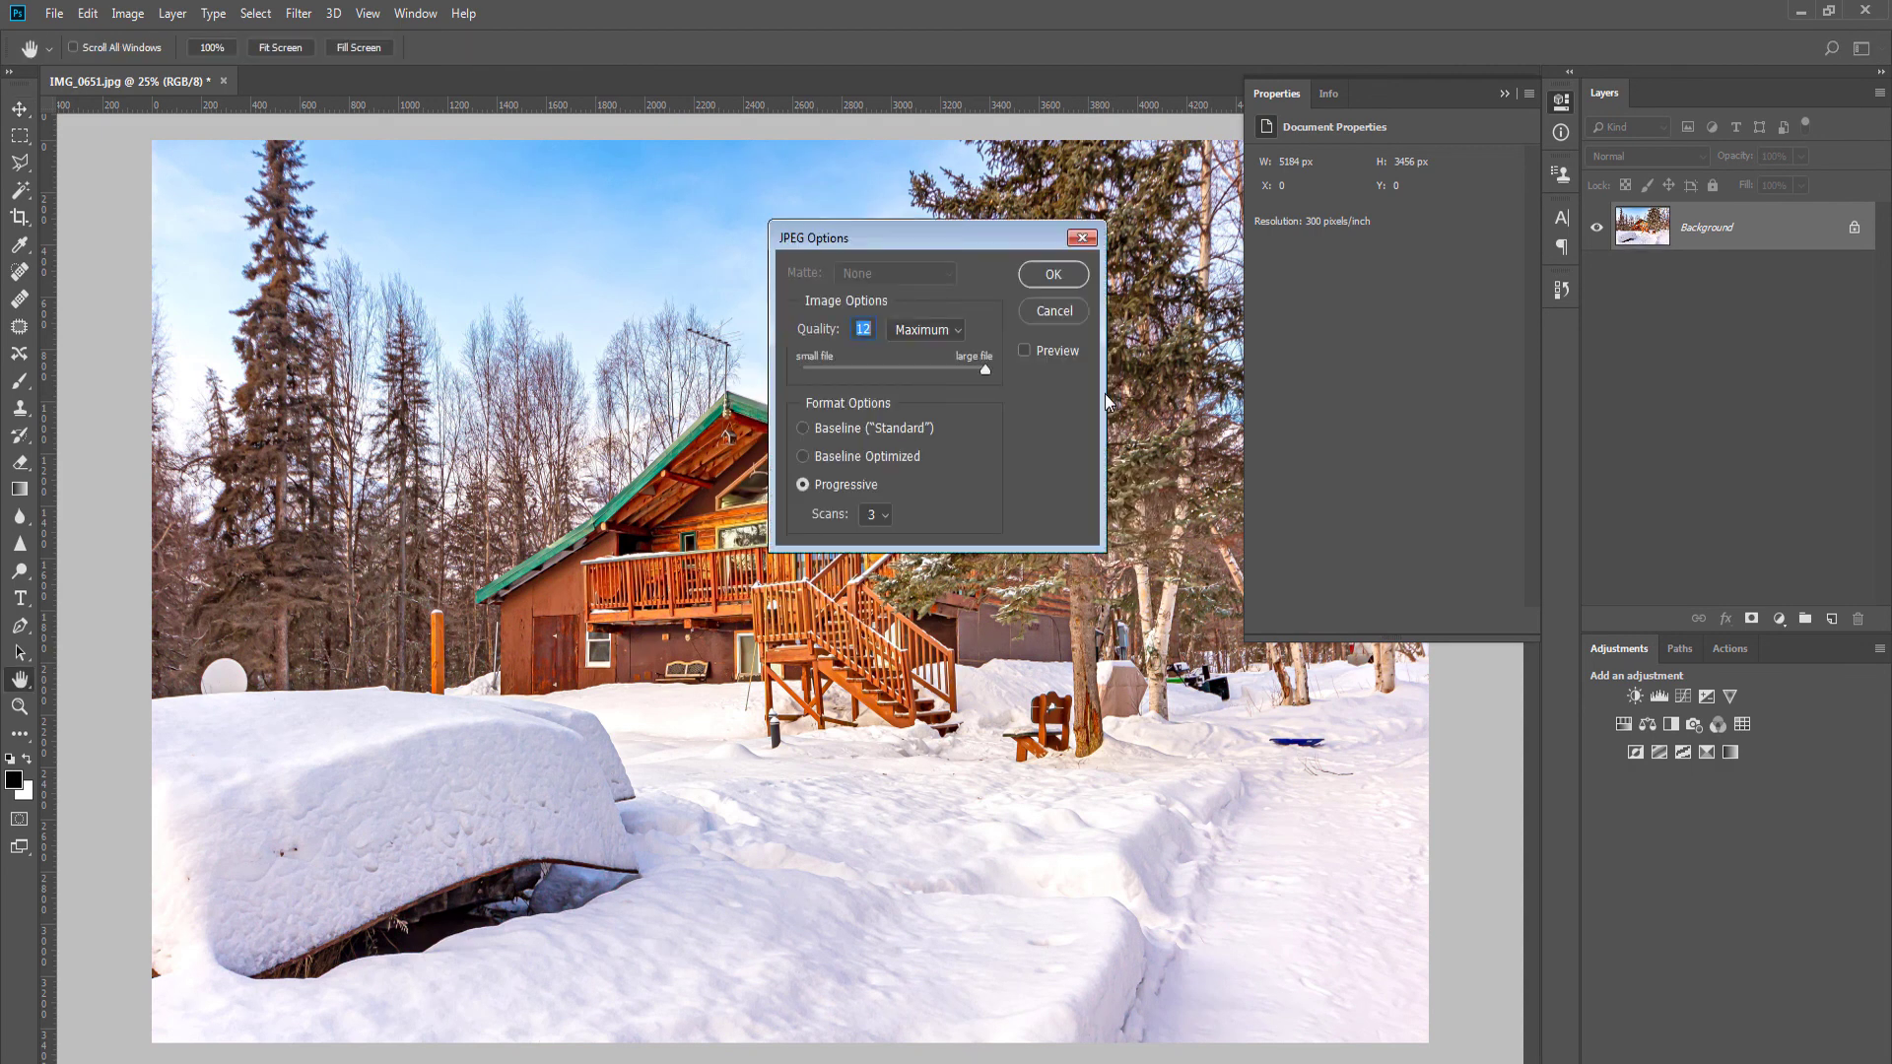
key(Return)
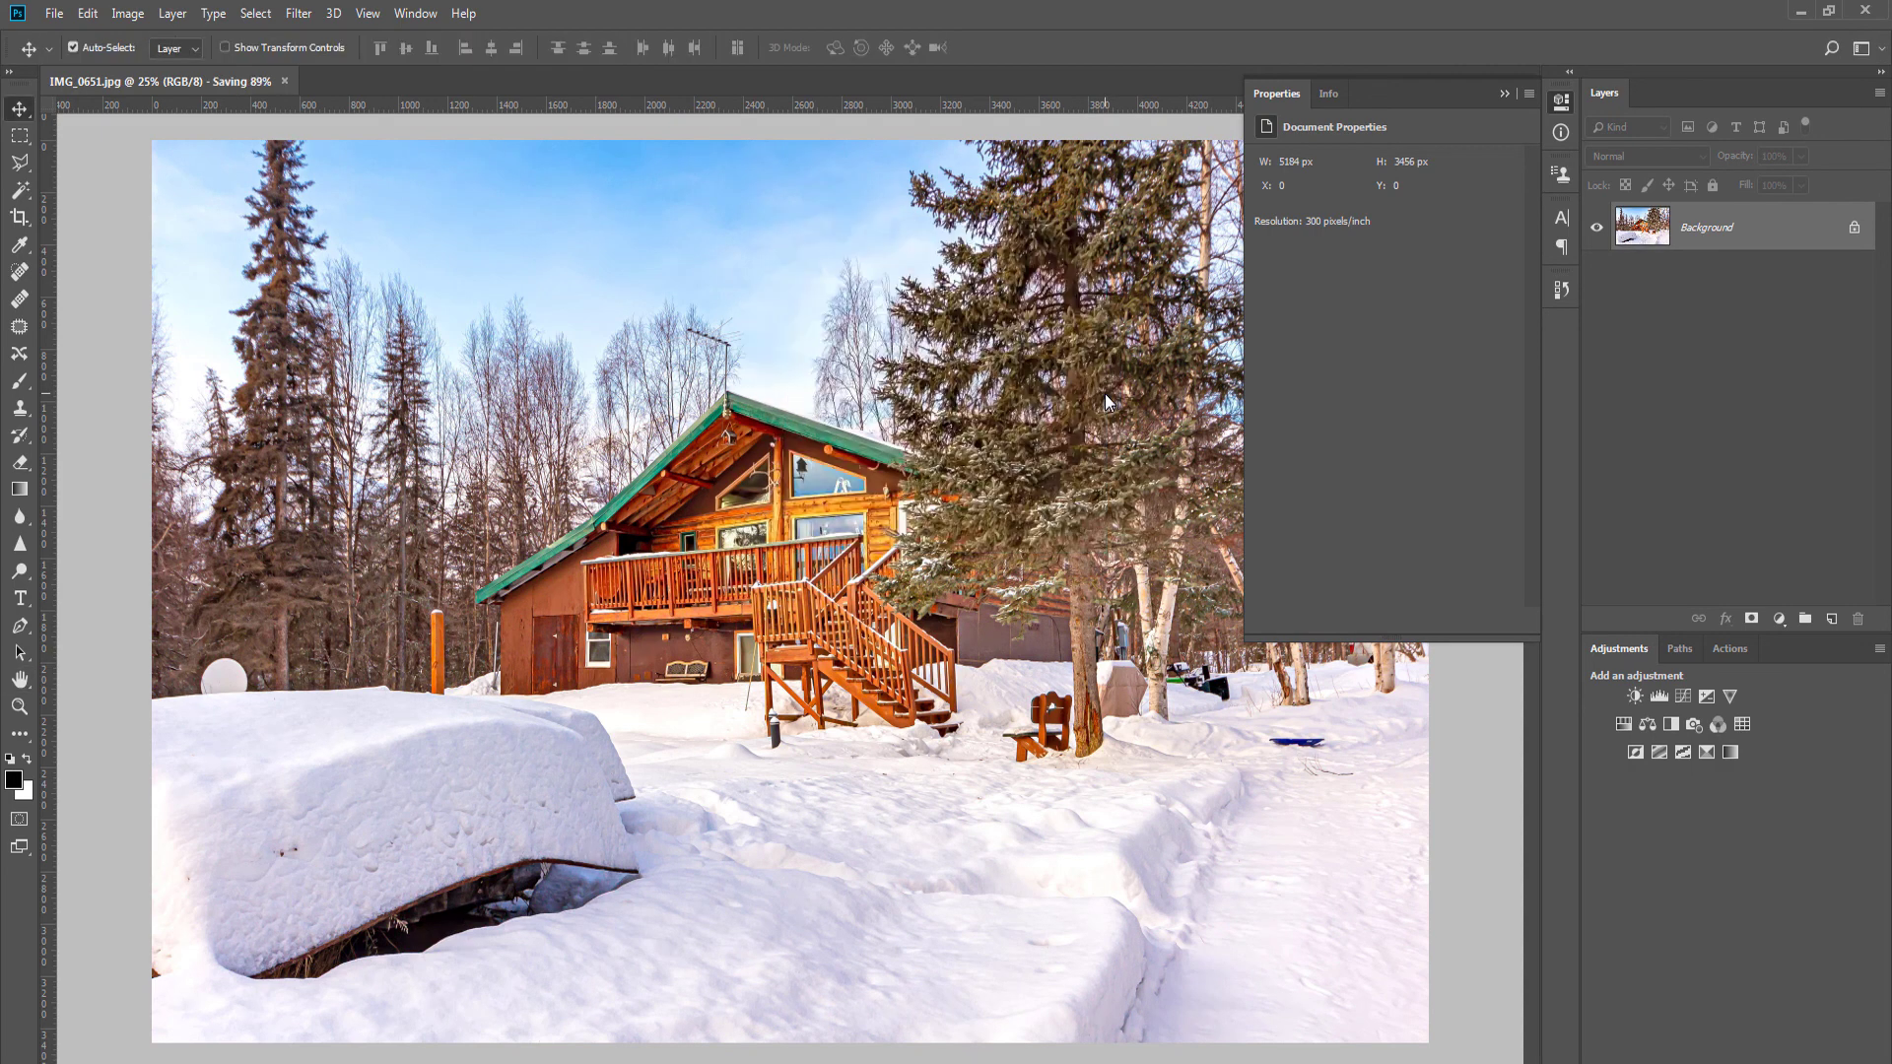